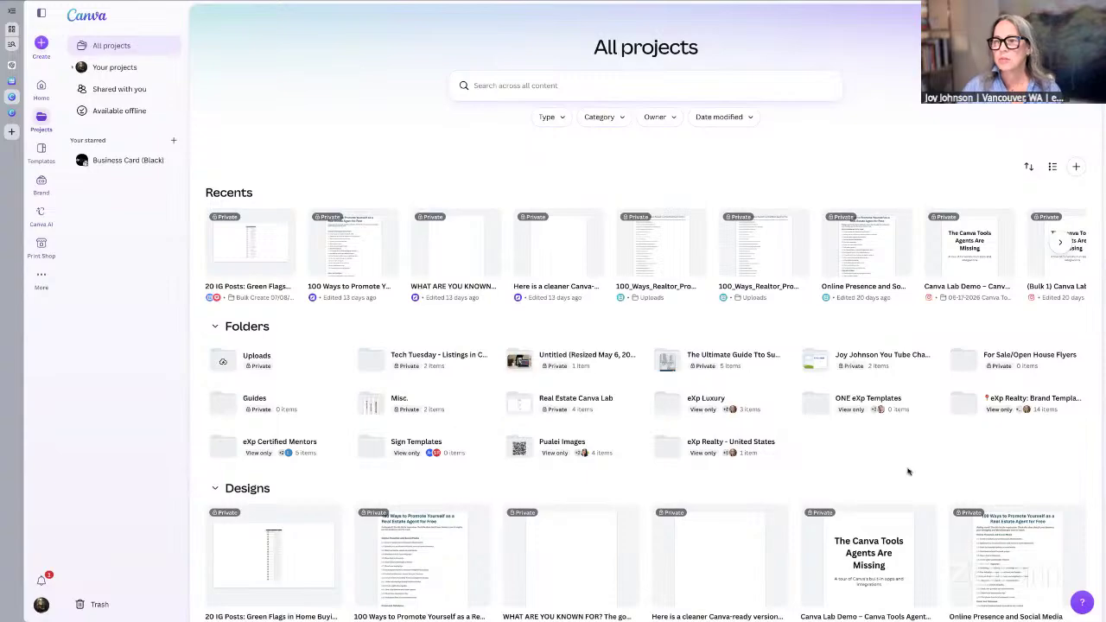
# Step: Create a new blank Canva Sheet from the Sheets design options and hide the template suggestions
pyautogui.scroll(-1, 735, 303)
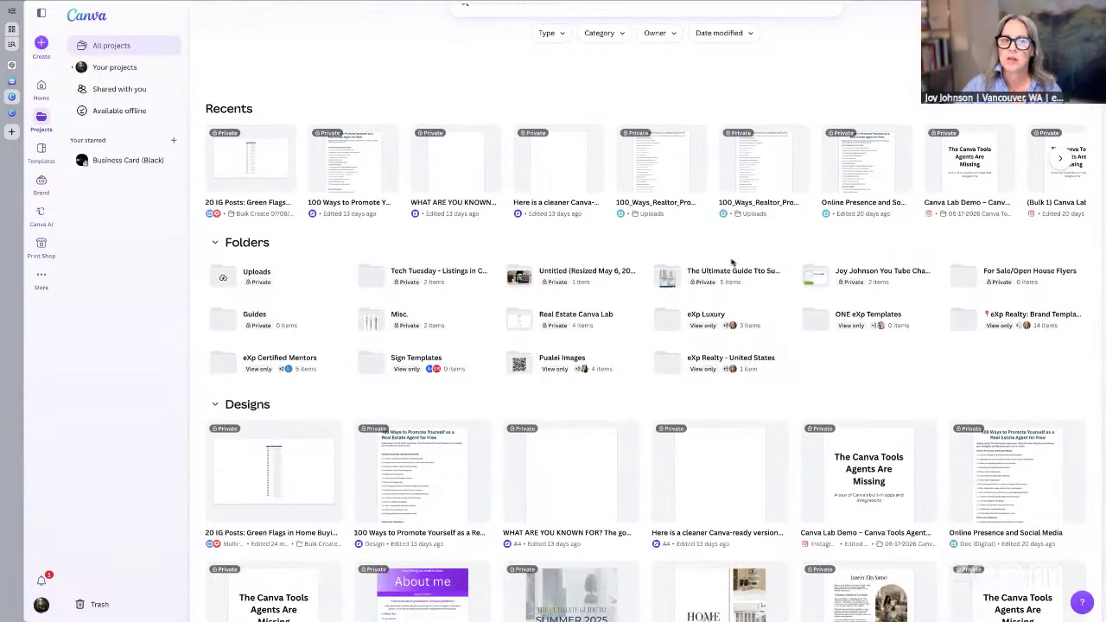
pyautogui.scroll(-1, 733, 262)
pyautogui.scroll(2, 731, 261)
pyautogui.scroll(-2, 751, 262)
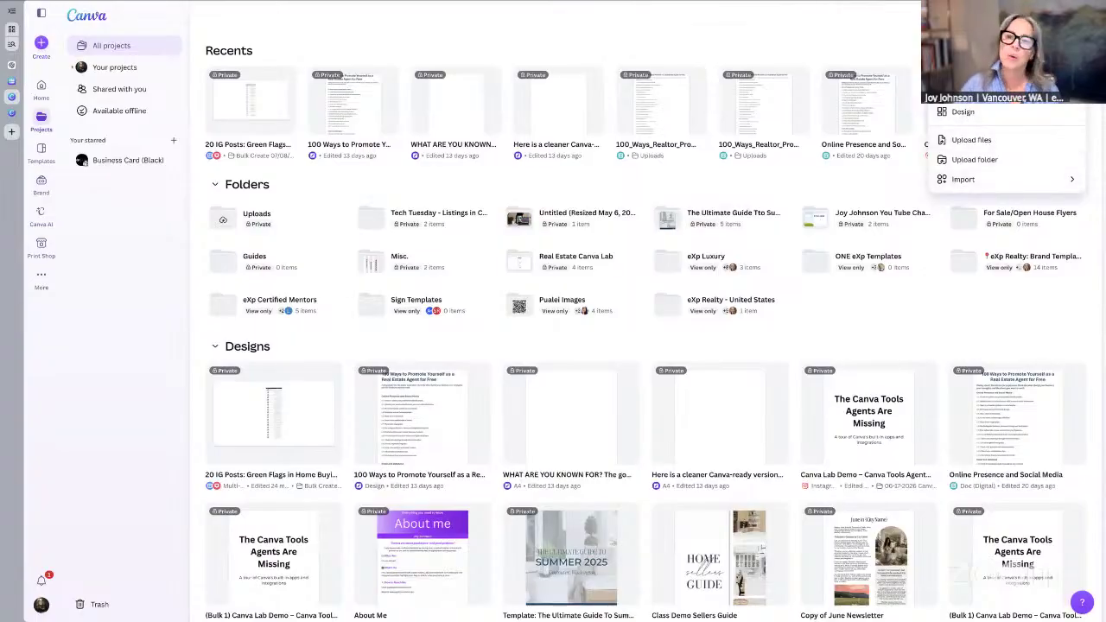
pyautogui.click(965, 113)
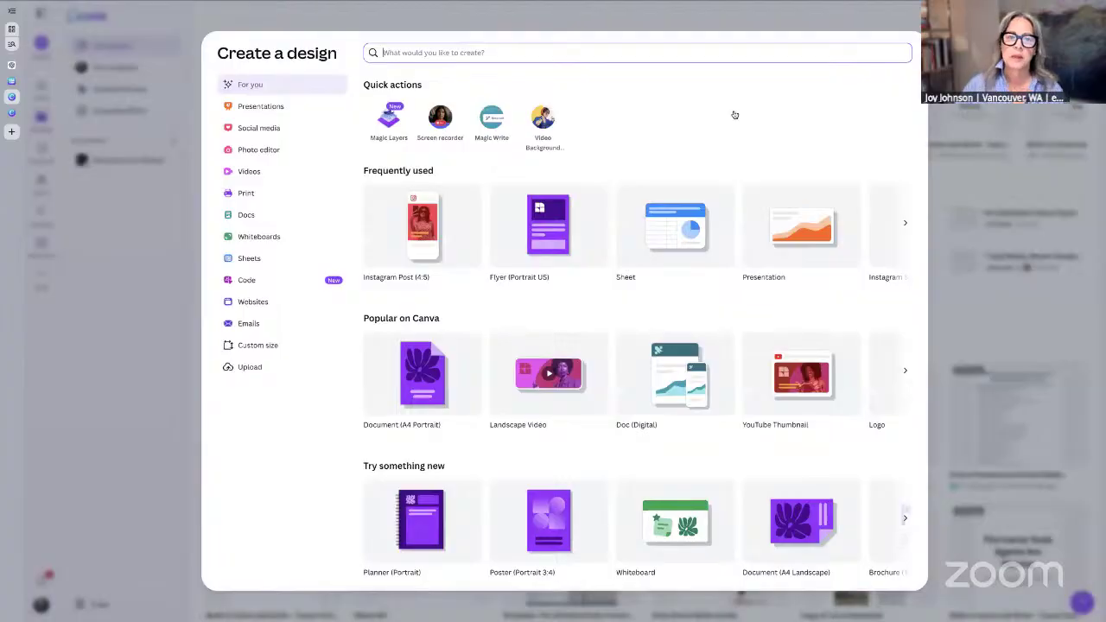
pyautogui.click(246, 263)
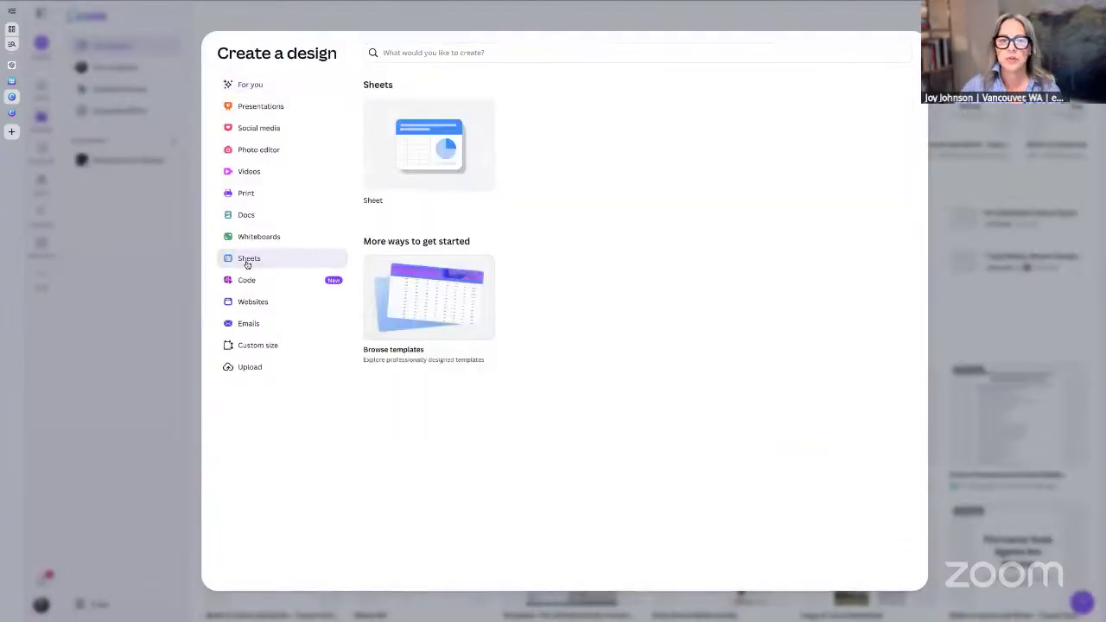
pyautogui.click(436, 169)
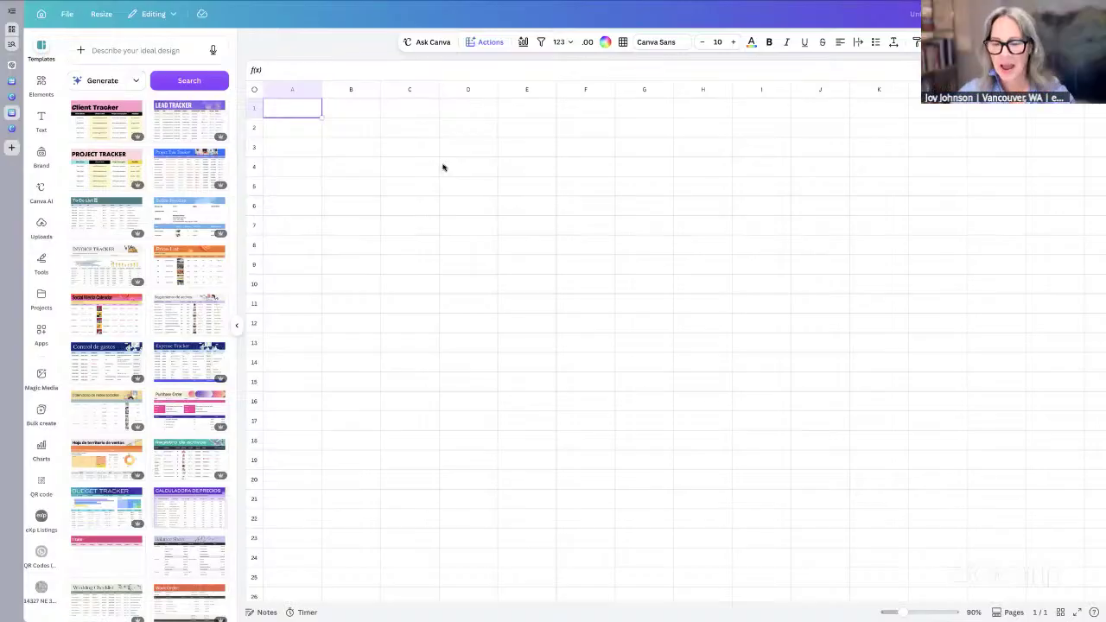
pyautogui.click(236, 327)
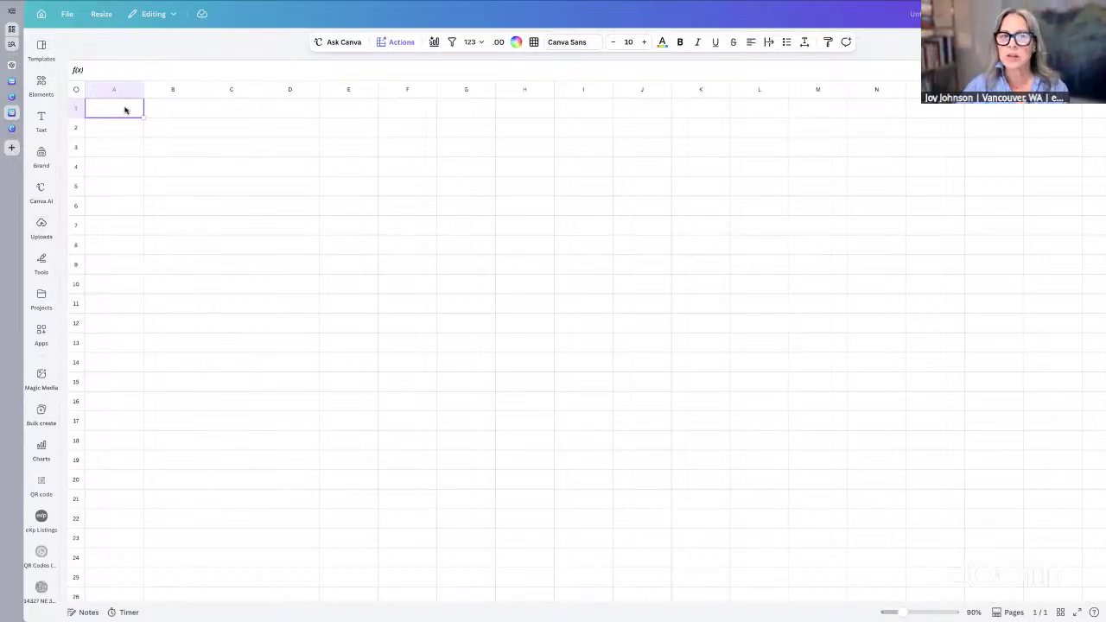
# Step: Bring up the Canva AI assistant beside the blank sheet
pyautogui.click(345, 44)
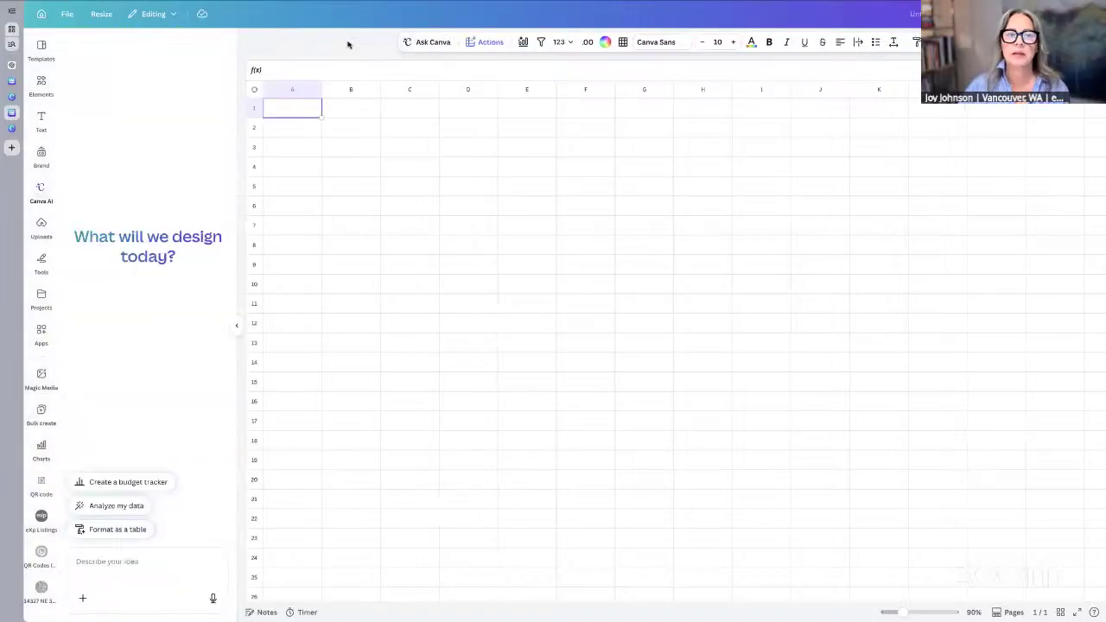
# Step: Ask Canva AI, as a real estate agent, for 20 home-seller tip posts with topics, hooks and captions
pyautogui.click(84, 559)
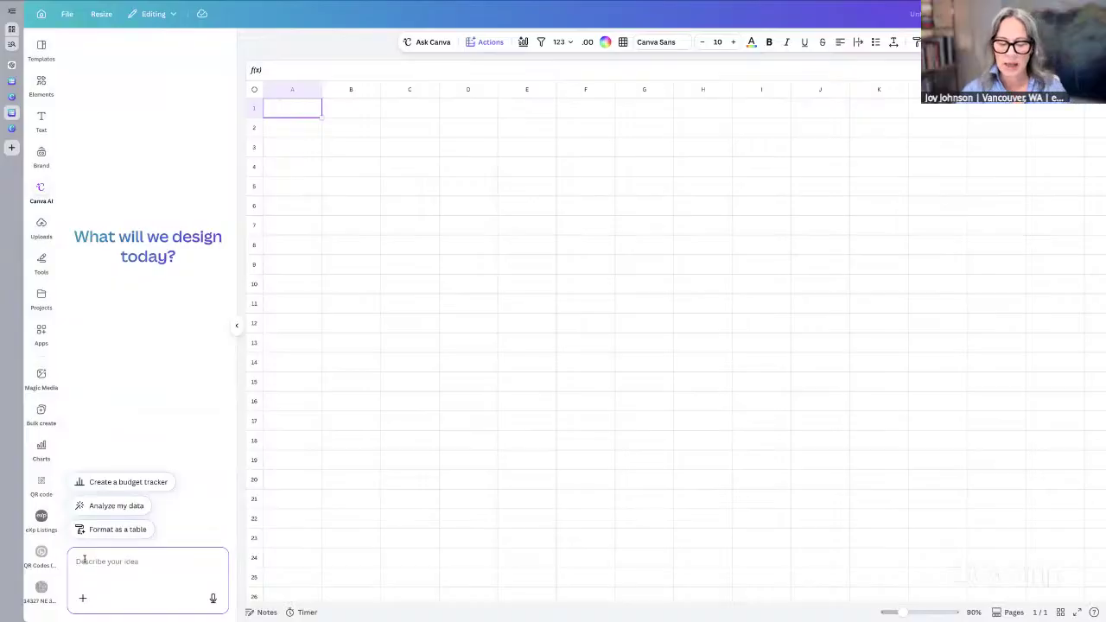
pyautogui.write('I w')
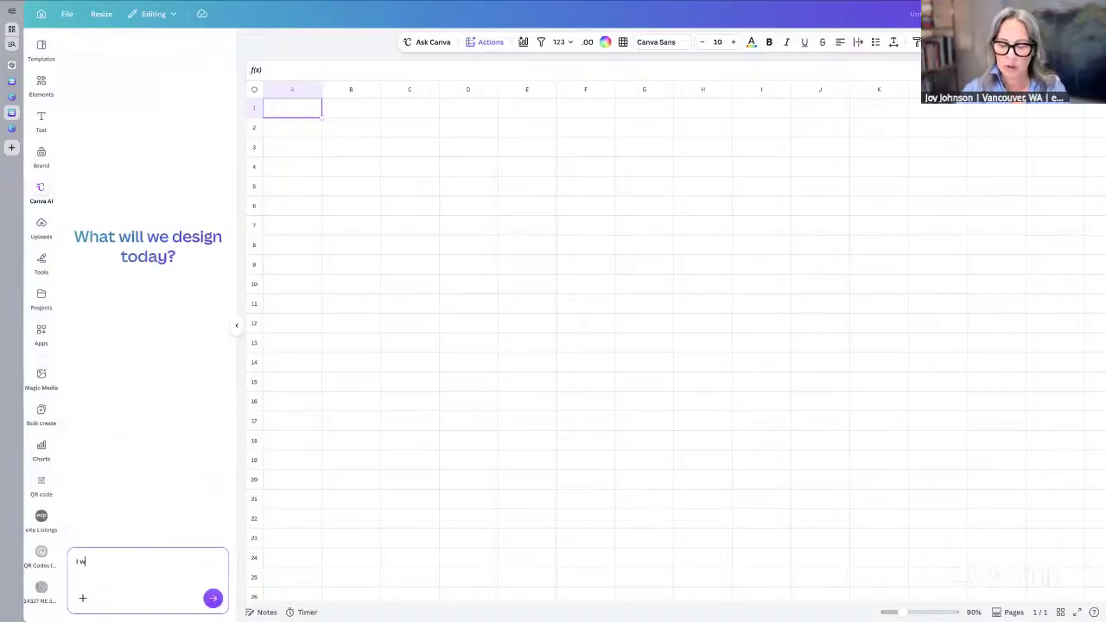
pyautogui.press('BackSpace')
pyautogui.write('am')
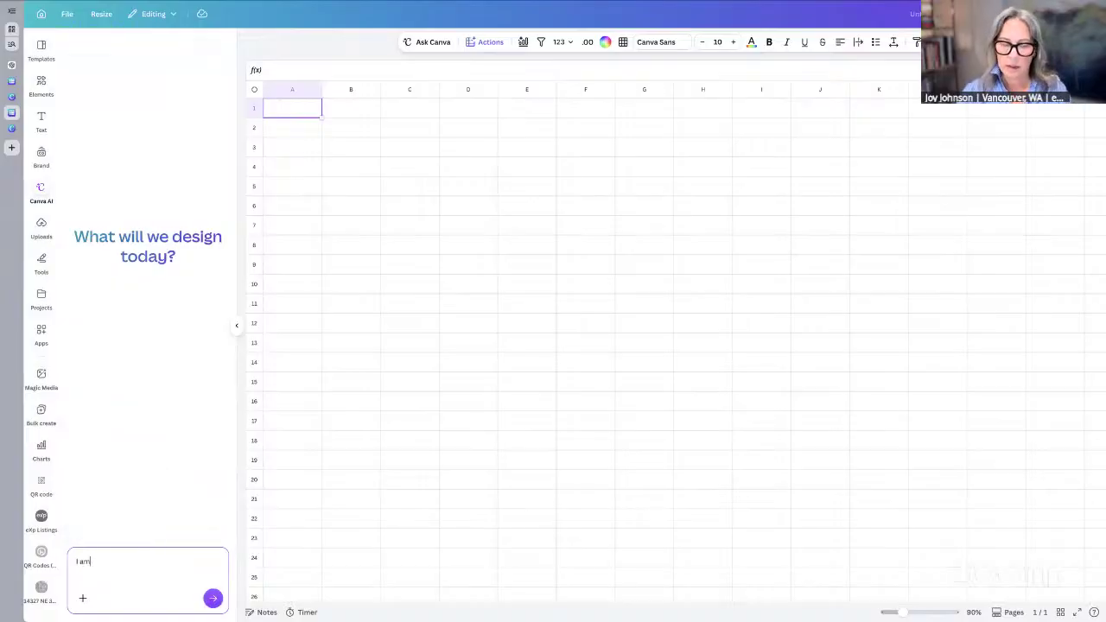
pyautogui.write(' a real')
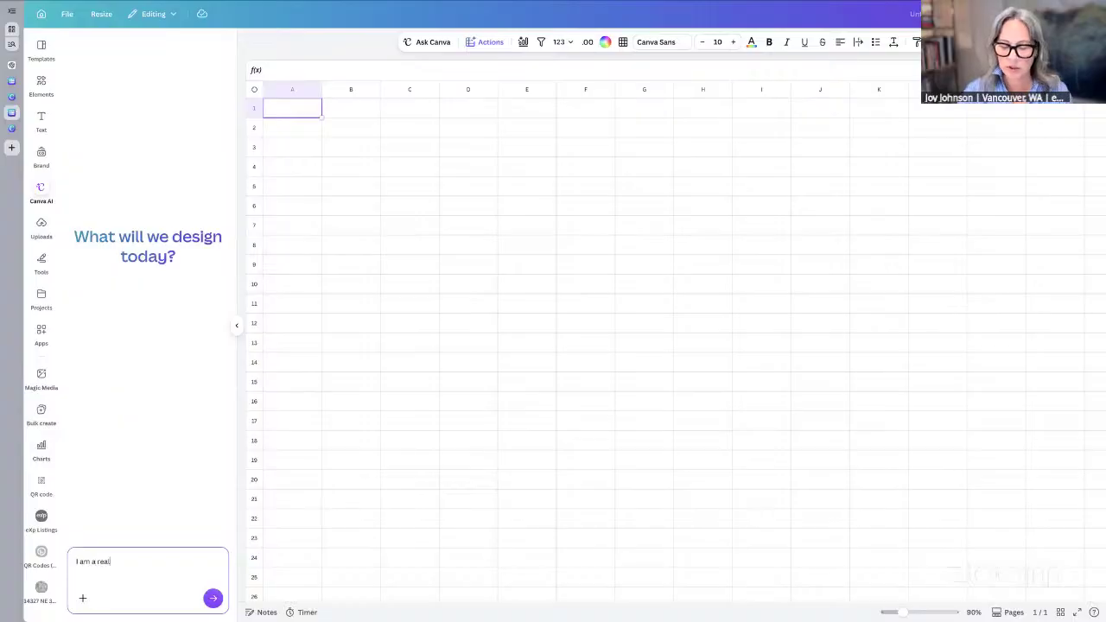
pyautogui.write(' estate ')
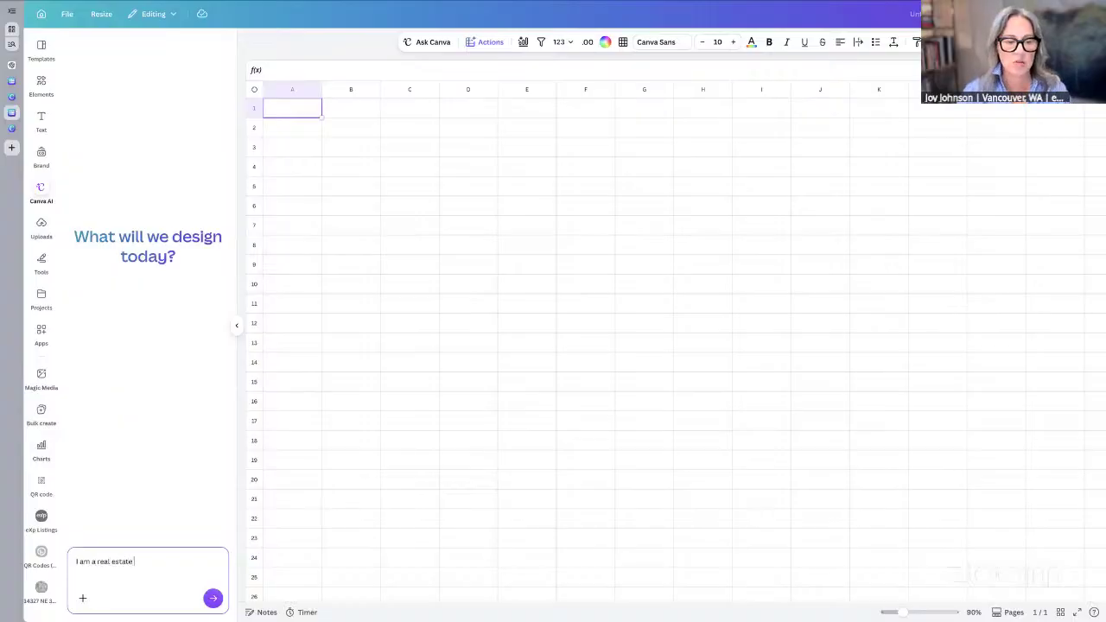
pyautogui.write('agent')
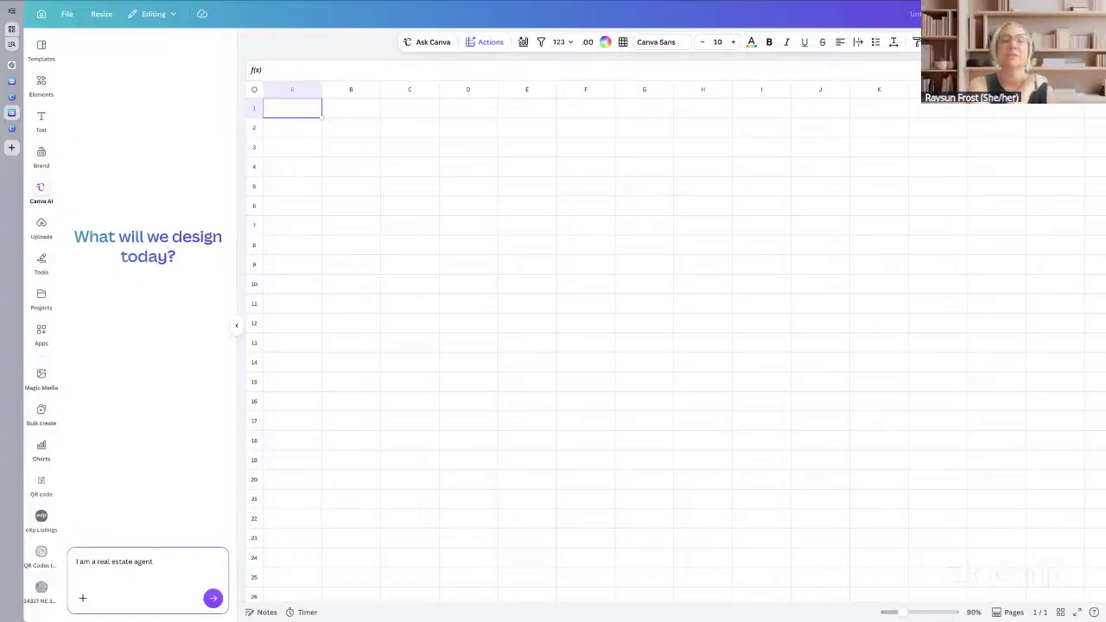
pyautogui.write(' and I w')
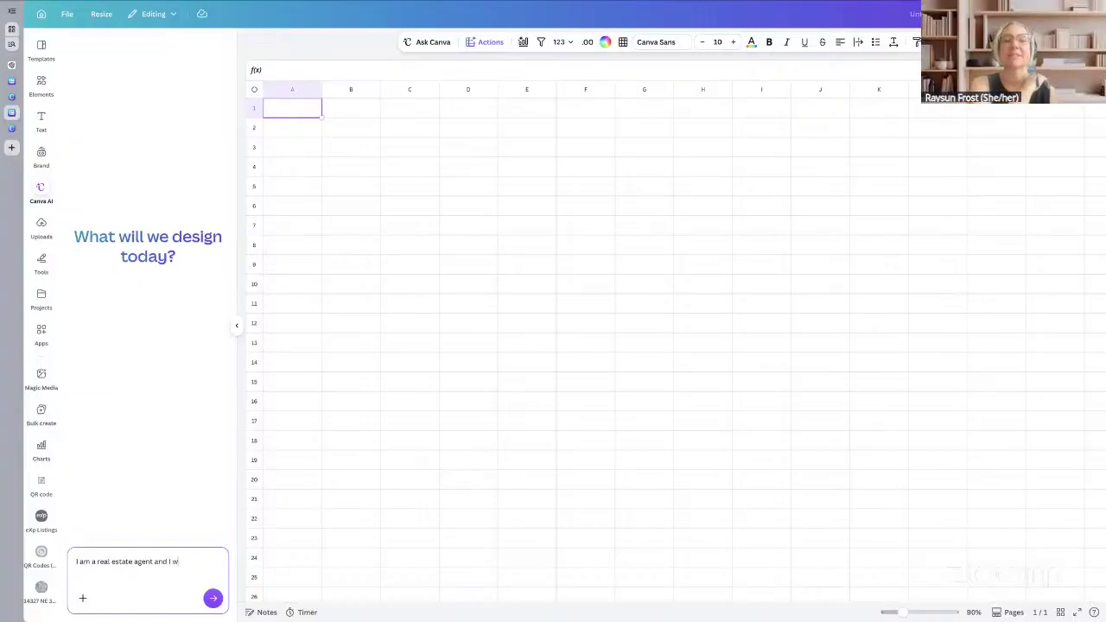
pyautogui.write('ant to')
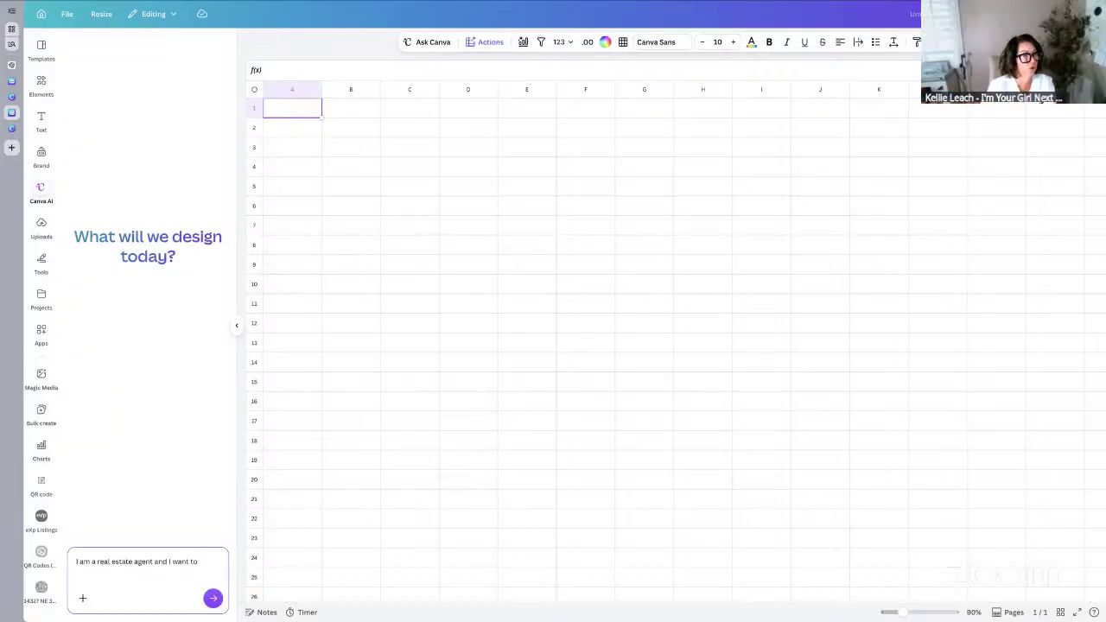
pyautogui.write(' bulk')
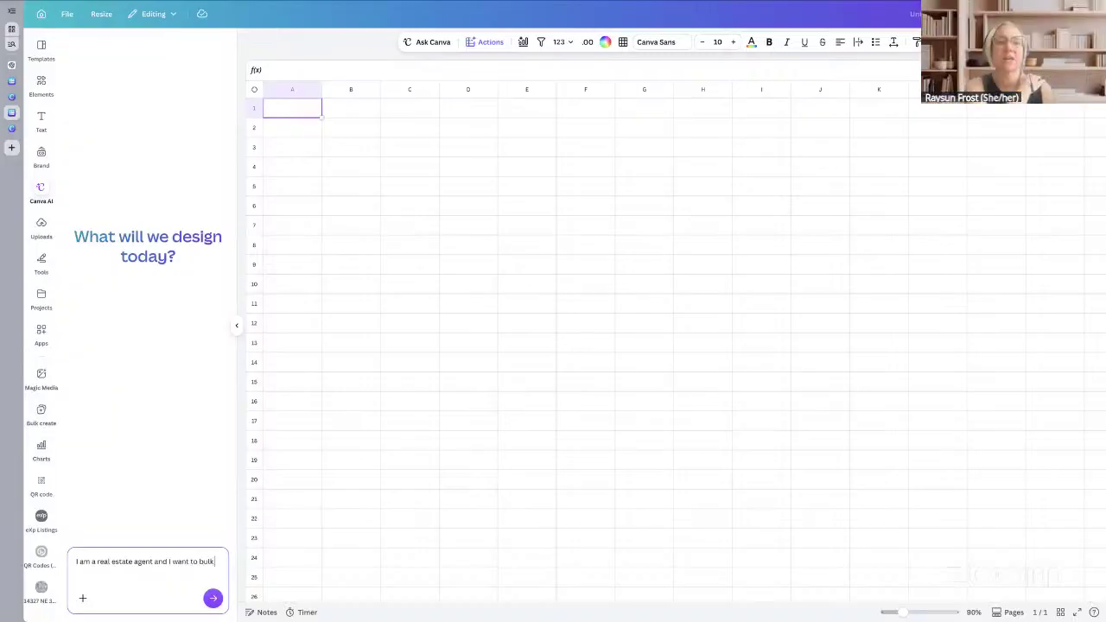
pyautogui.write(' create')
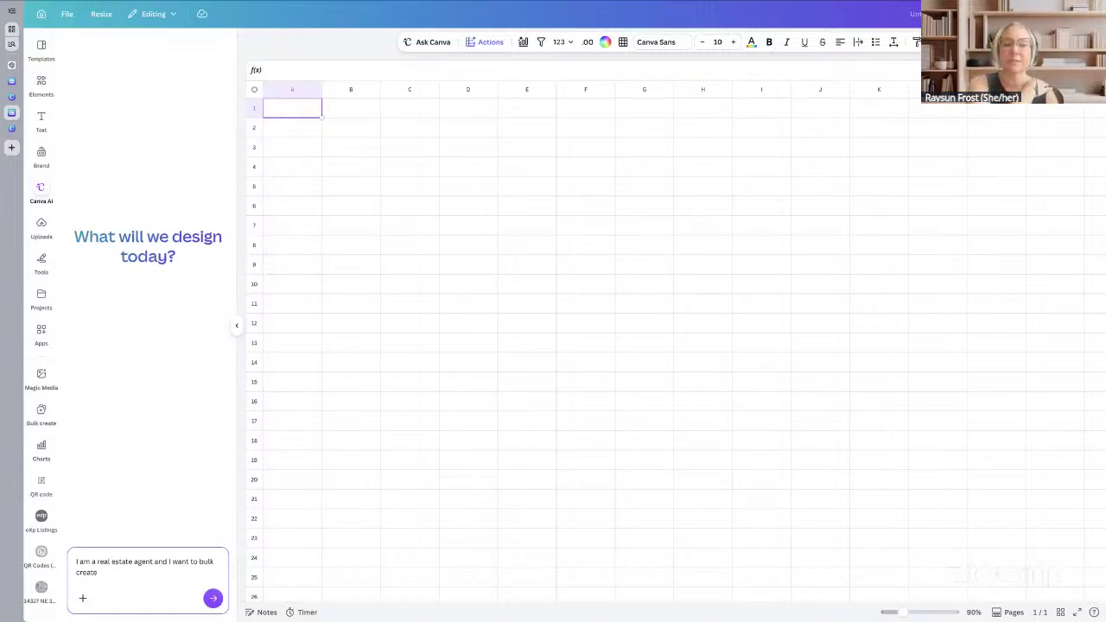
pyautogui.write(' 30')
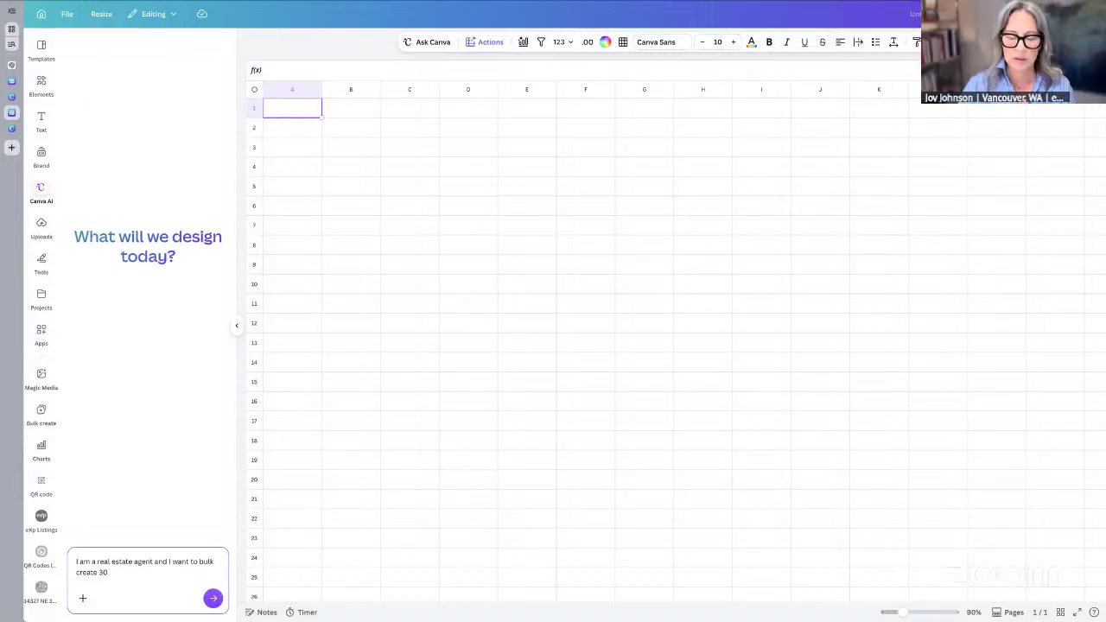
pyautogui.press('BackSpace')
pyautogui.press('BackSpace')
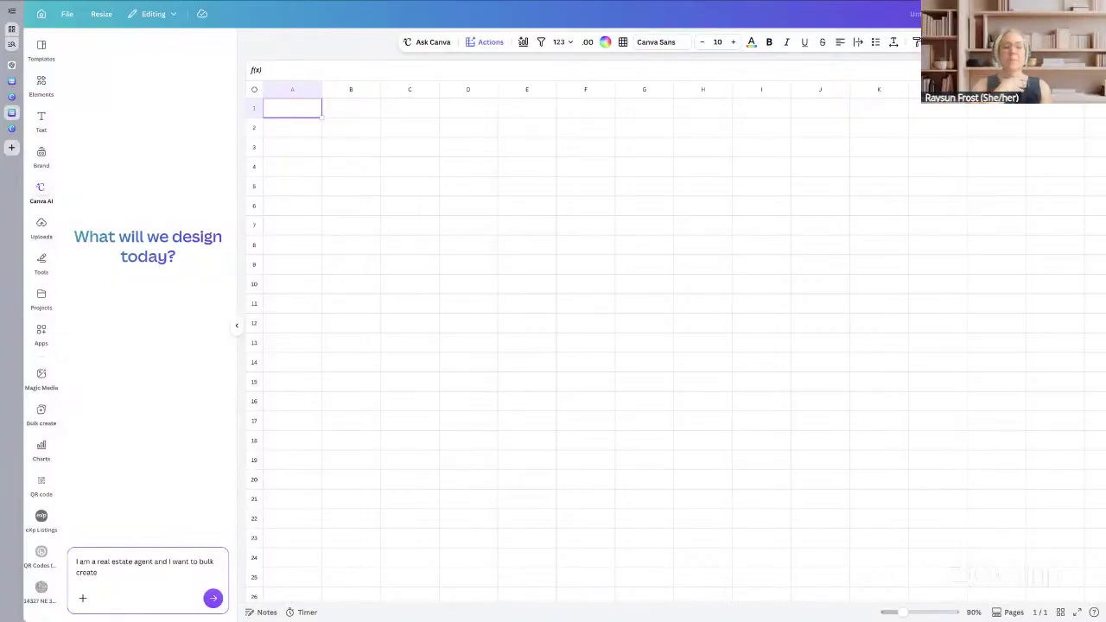
pyautogui.write('20')
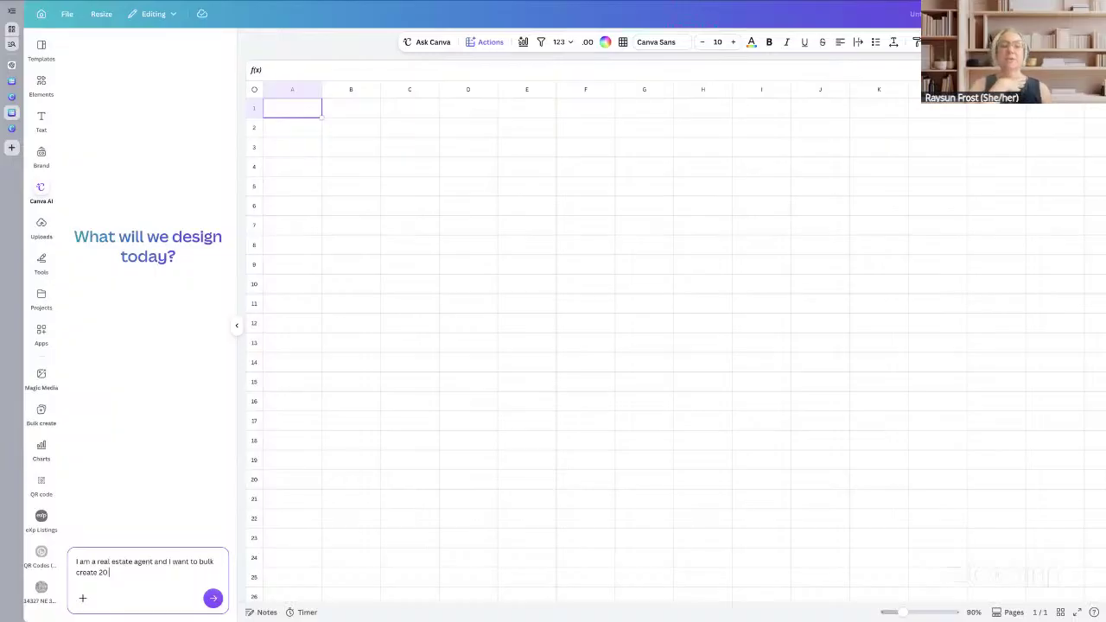
pyautogui.write('instagr')
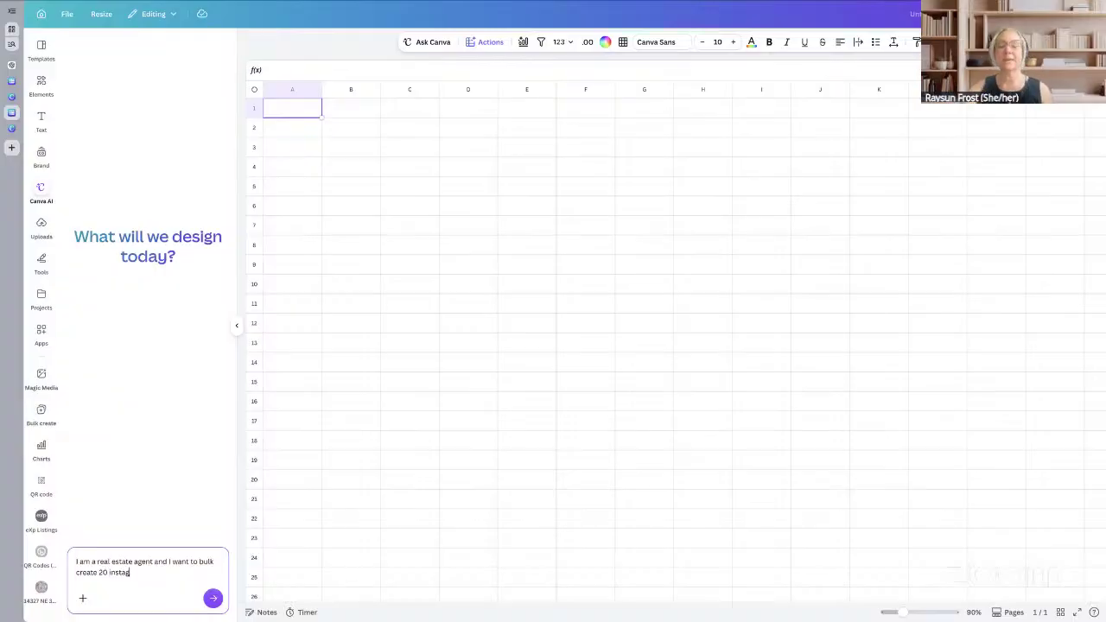
pyautogui.write('am pos')
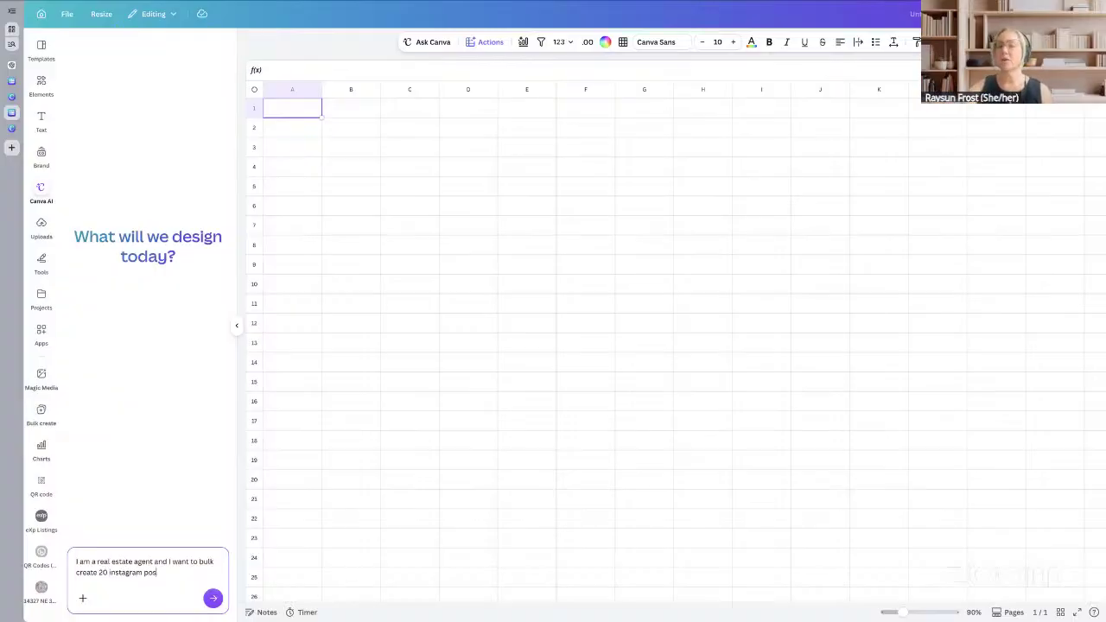
pyautogui.write('t about h')
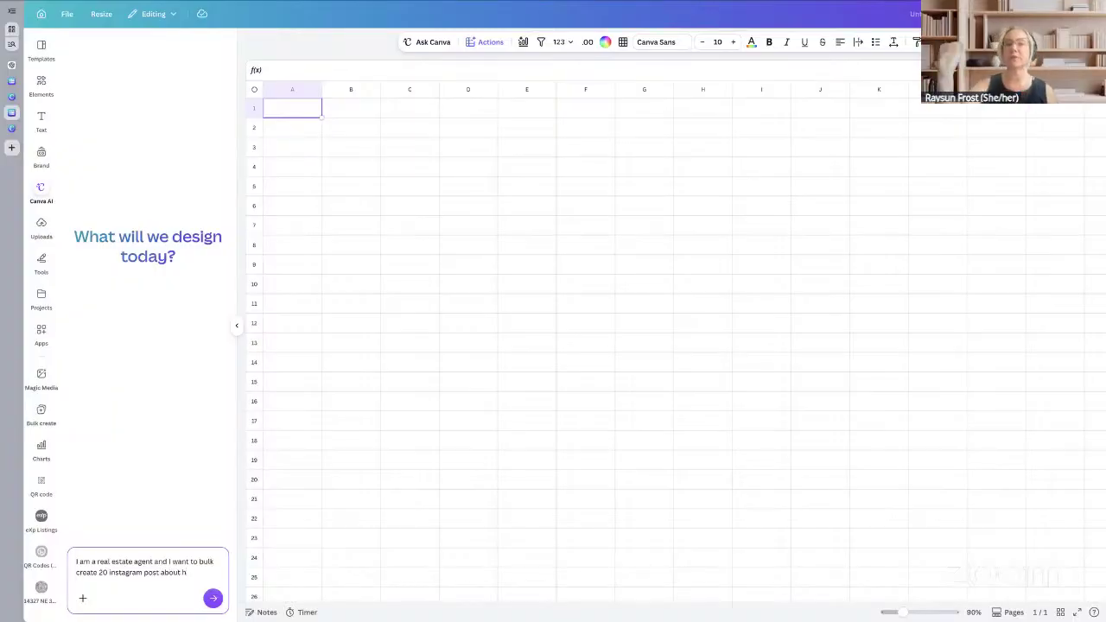
pyautogui.press('BackSpace')
pyautogui.write('ti')
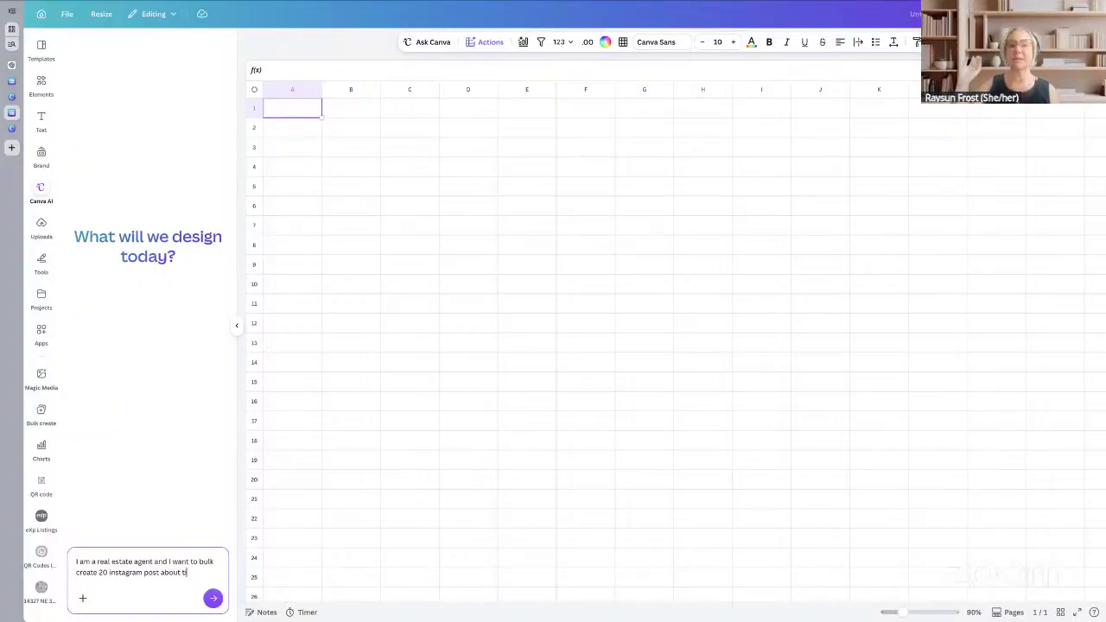
pyautogui.write('ps for')
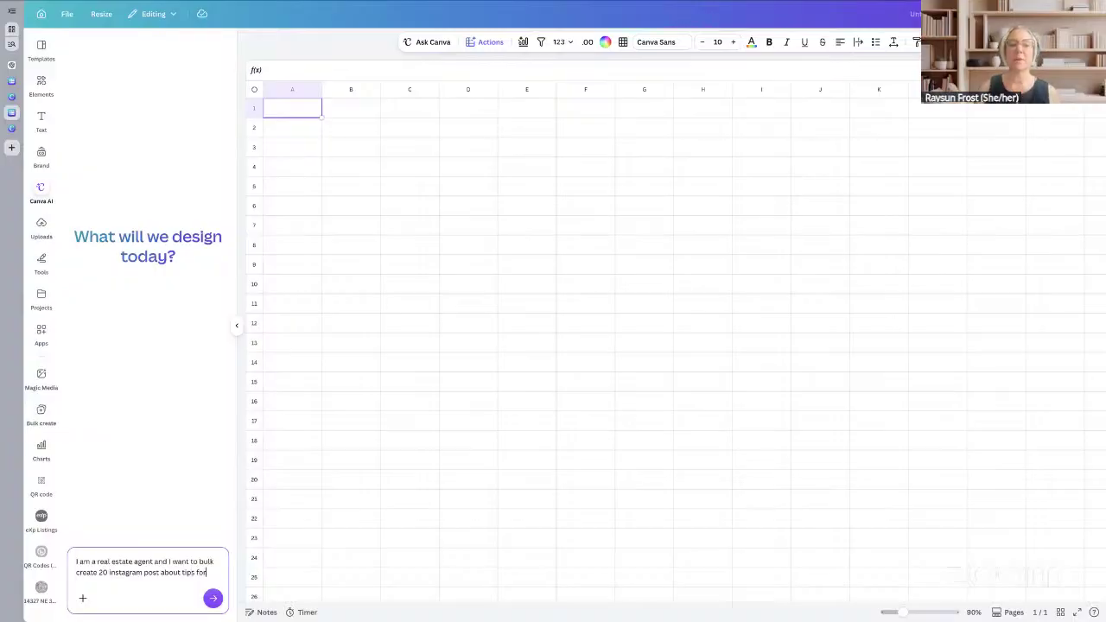
pyautogui.write(' hom')
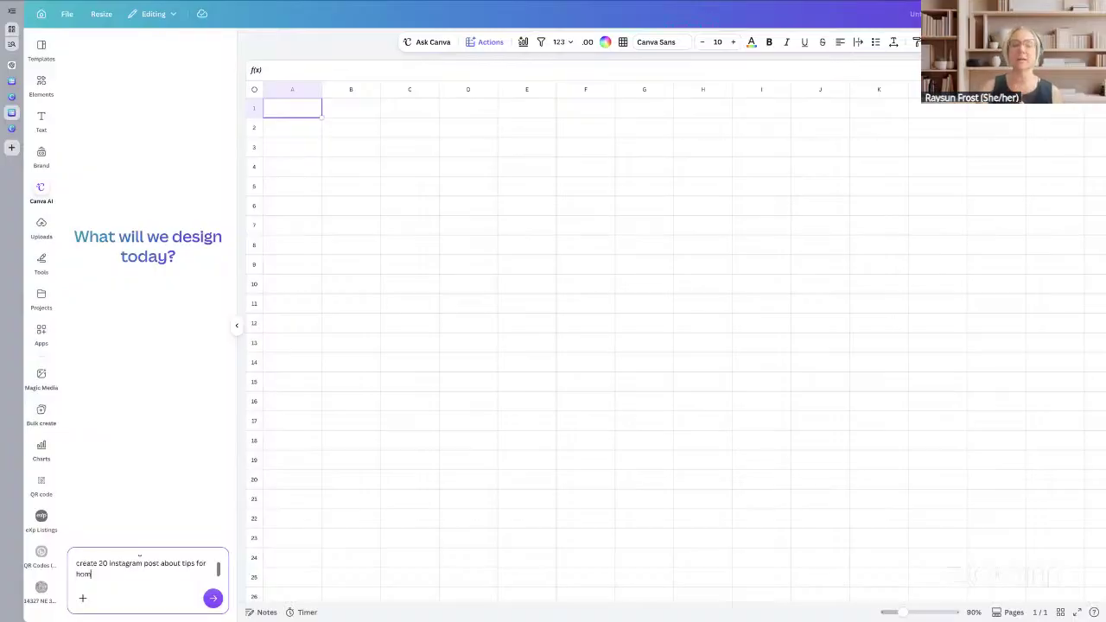
pyautogui.write('ese')
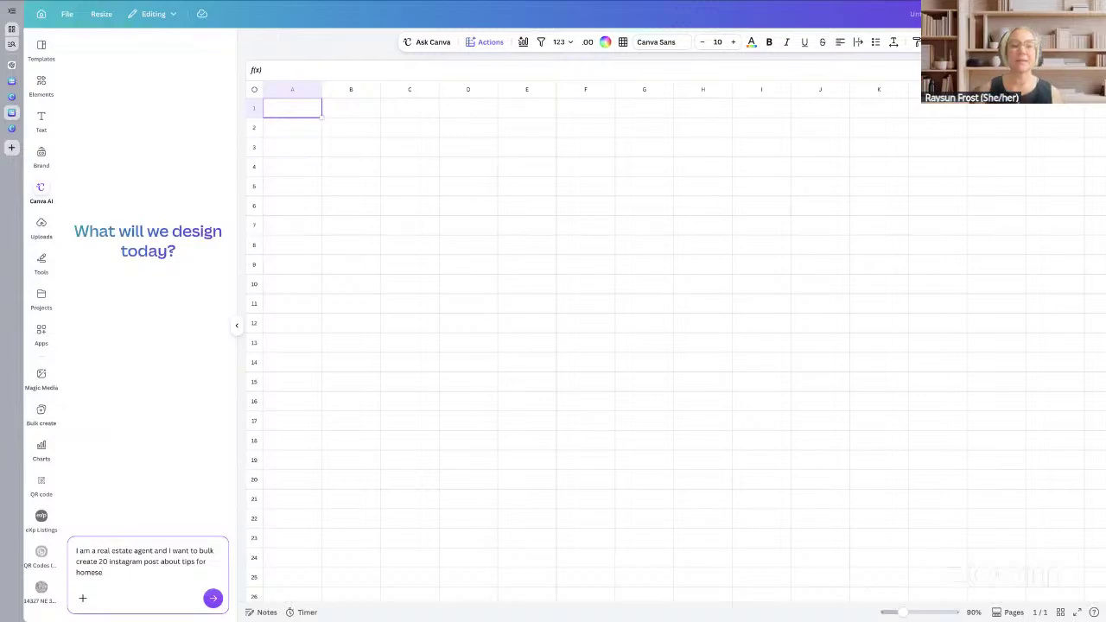
pyautogui.write('llers')
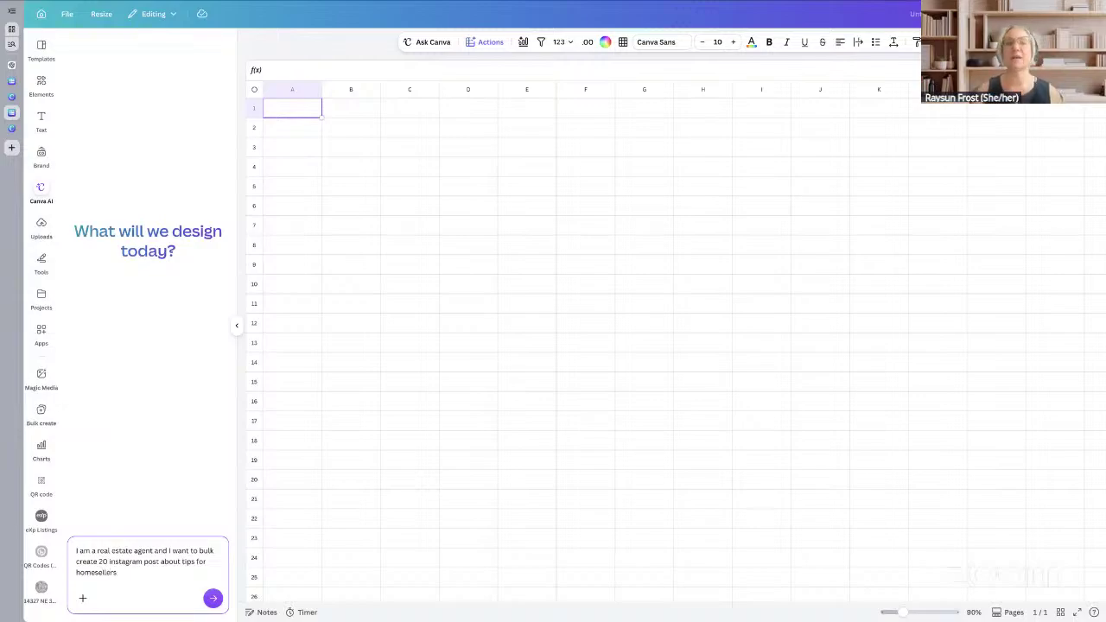
pyautogui.write('. Giv')
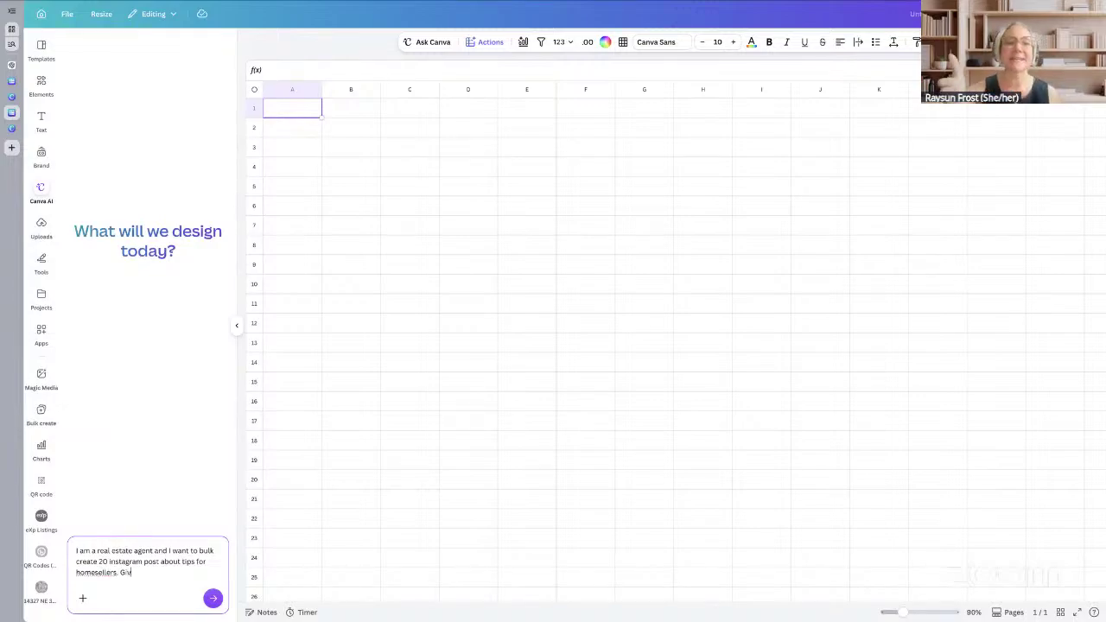
pyautogui.write('e me 20')
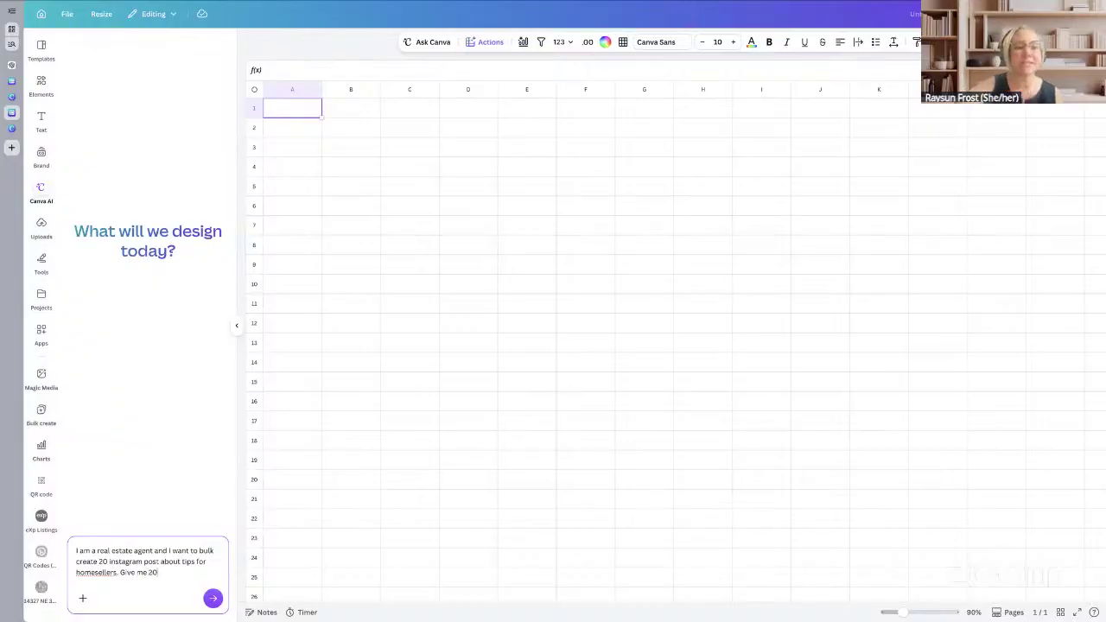
pyautogui.write(' topi')
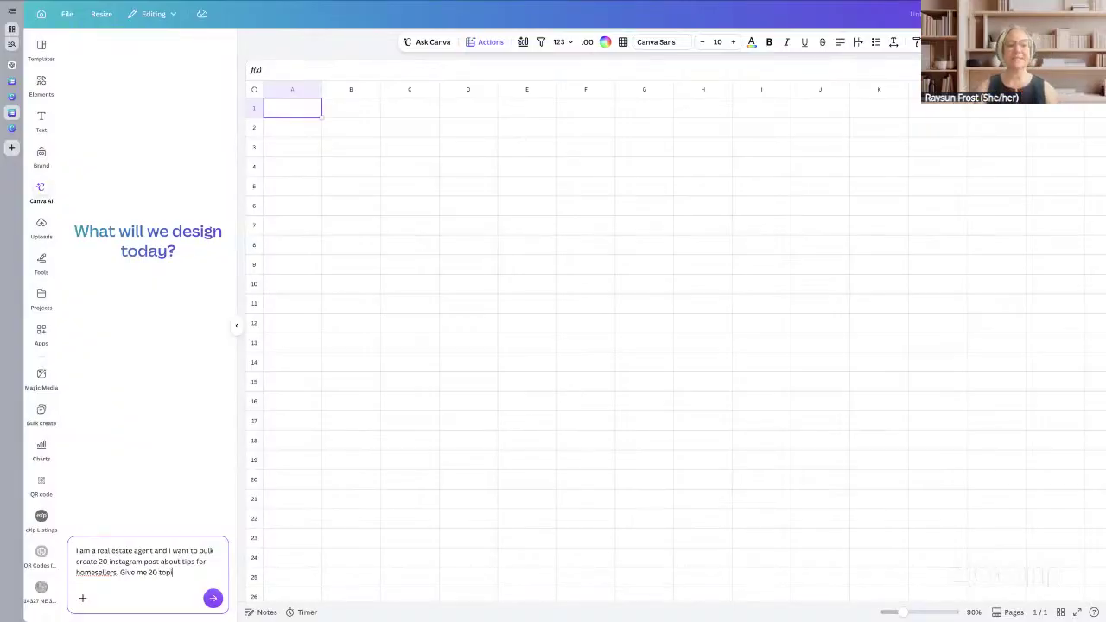
pyautogui.write('cs,')
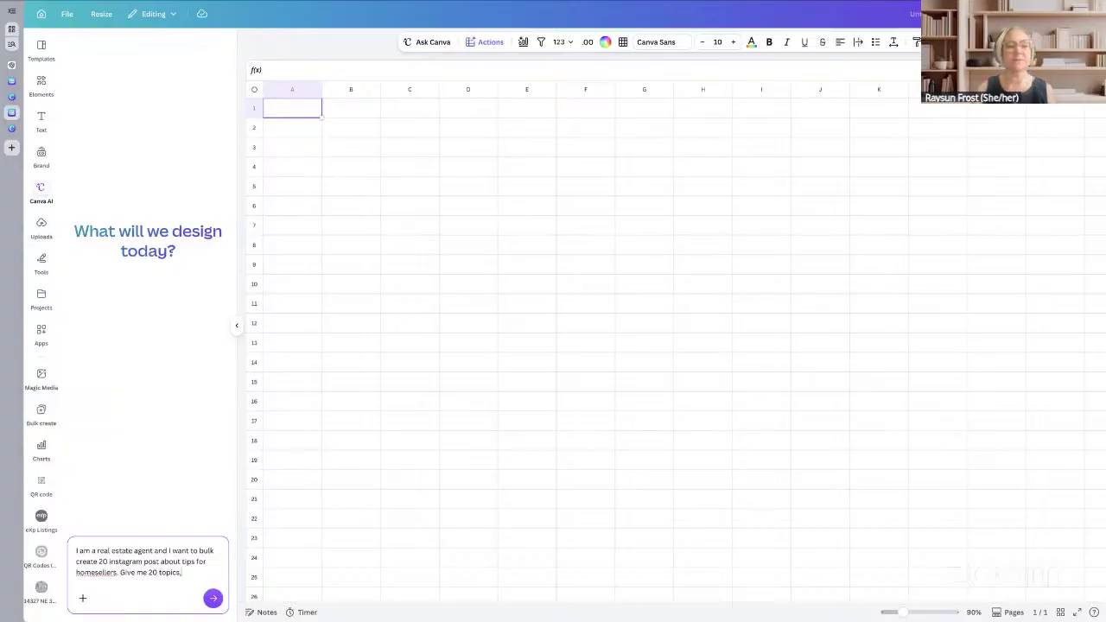
pyautogui.write(' 20')
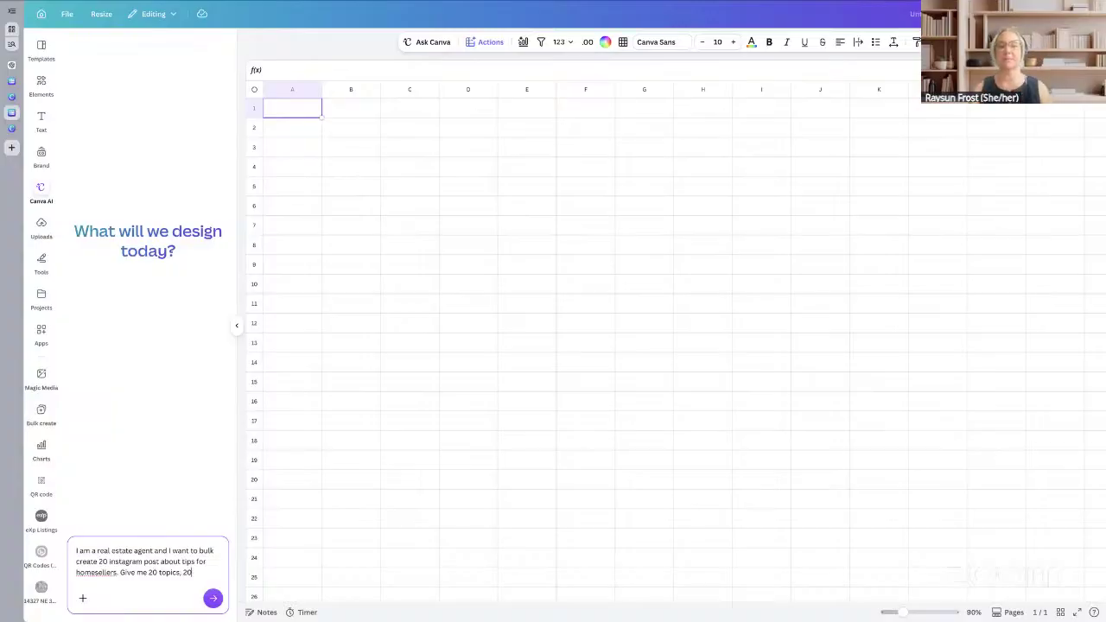
pyautogui.write(' hooks')
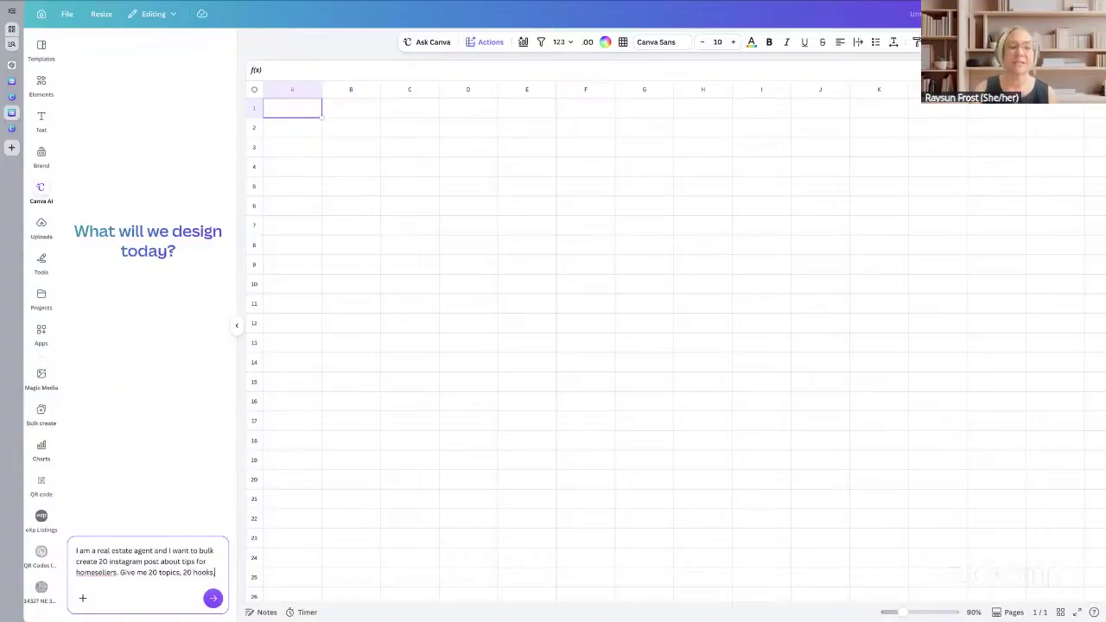
pyautogui.write(', and 20')
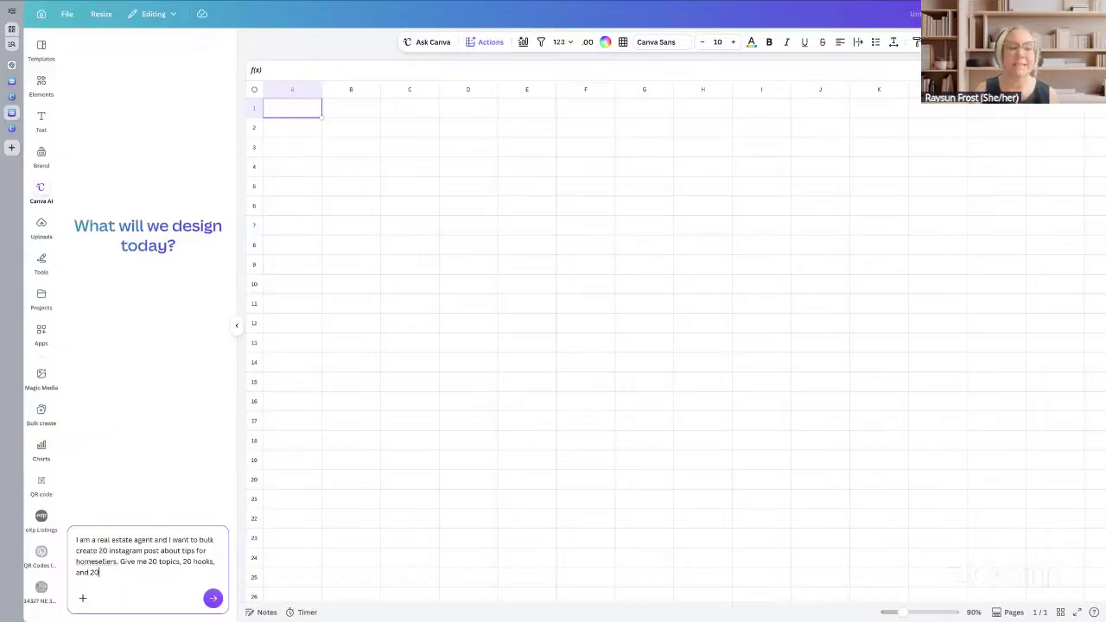
pyautogui.write(' captions')
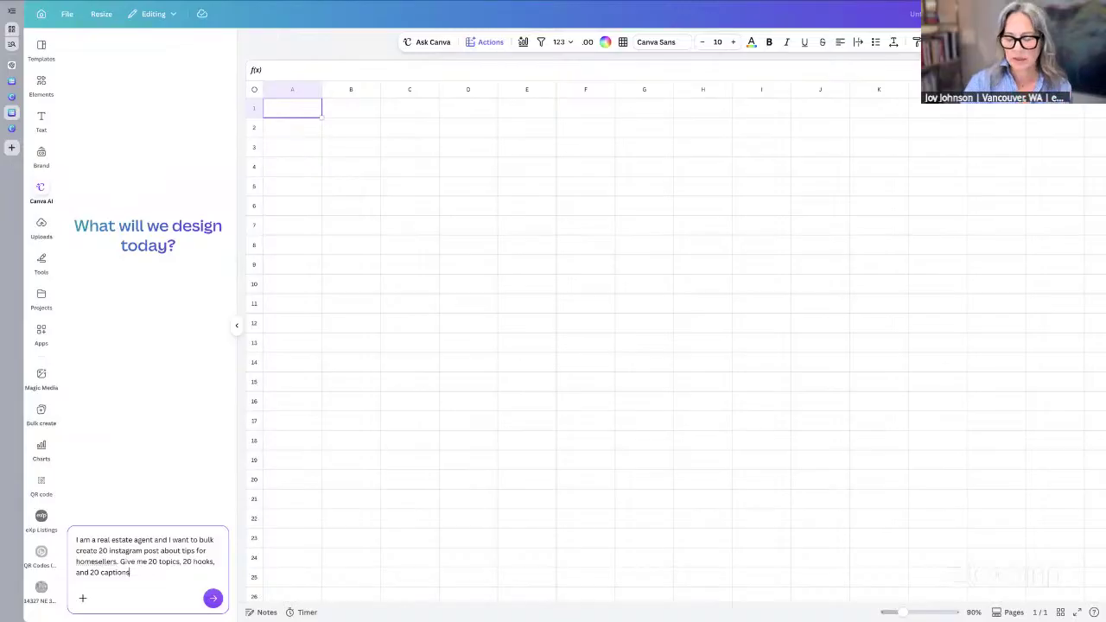
pyautogui.press('Return')
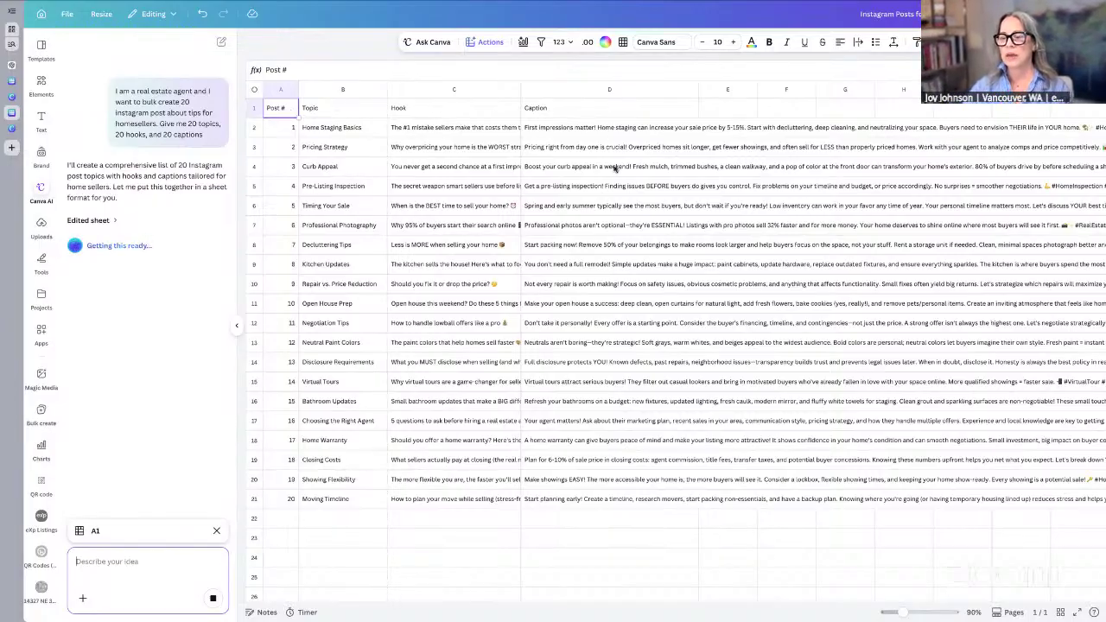
# Step: Scroll right to review the generated Post #, Topic, Hook and Caption columns
pyautogui.hscroll(5, 603, 208)
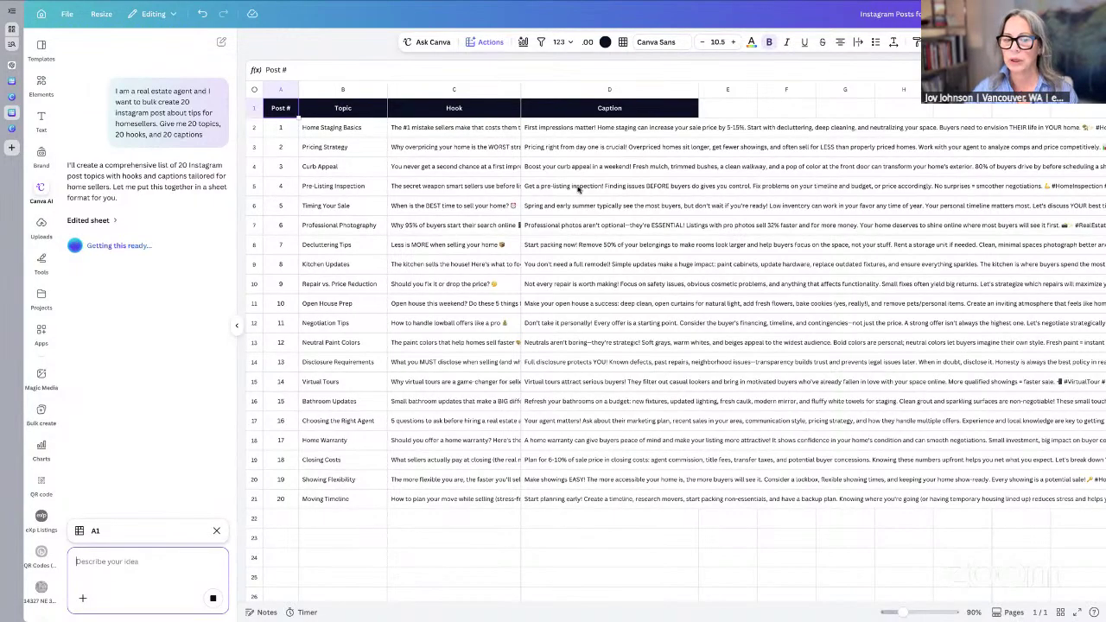
# Step: Hide the AI chat, insert a row after Closing Costs, browse Apps, then undo the row
pyautogui.scroll(-3, 571, 198)
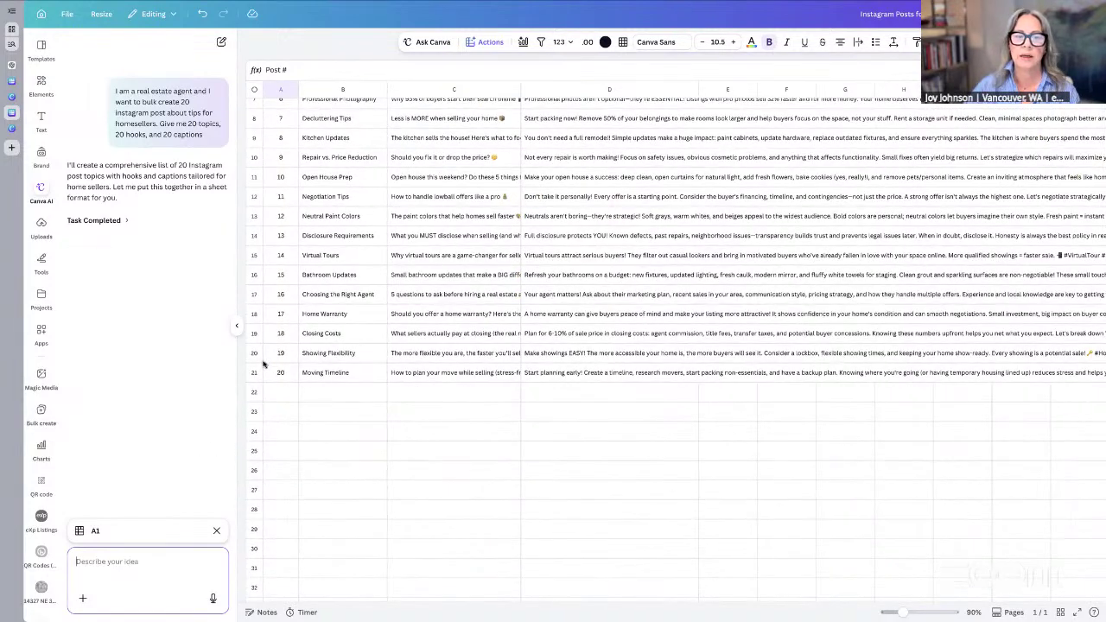
pyautogui.click(236, 325)
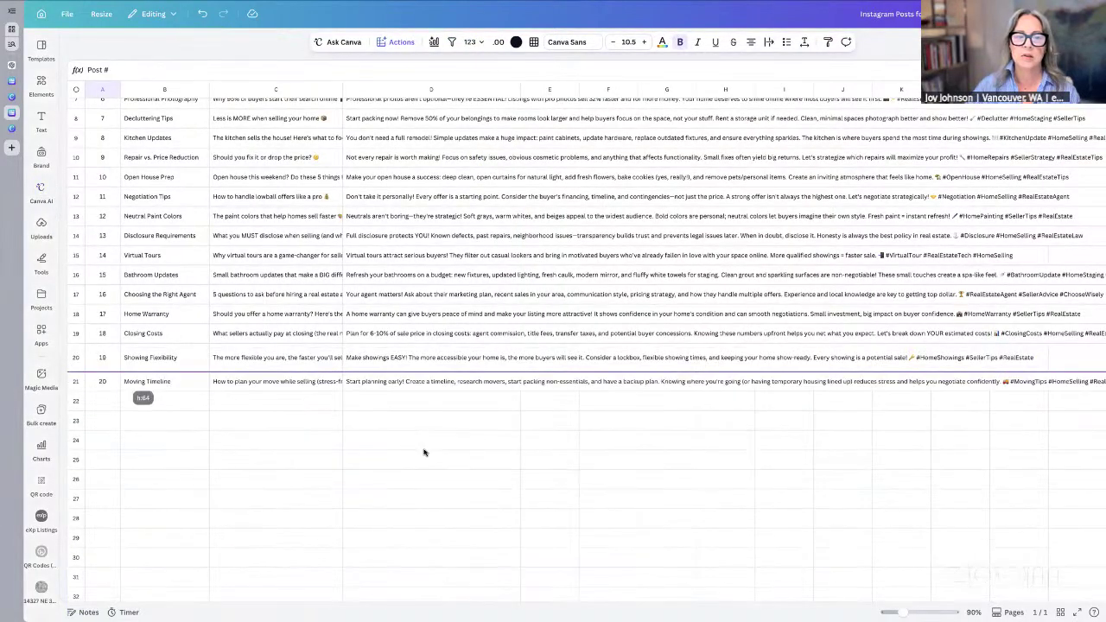
pyautogui.click(67, 345)
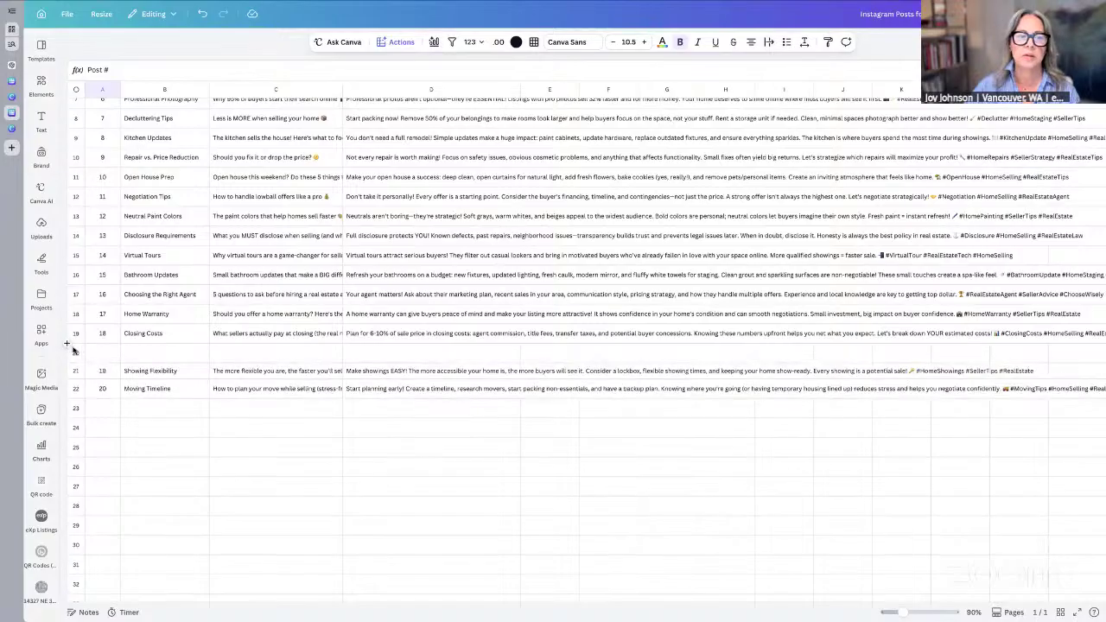
pyautogui.click(41, 336)
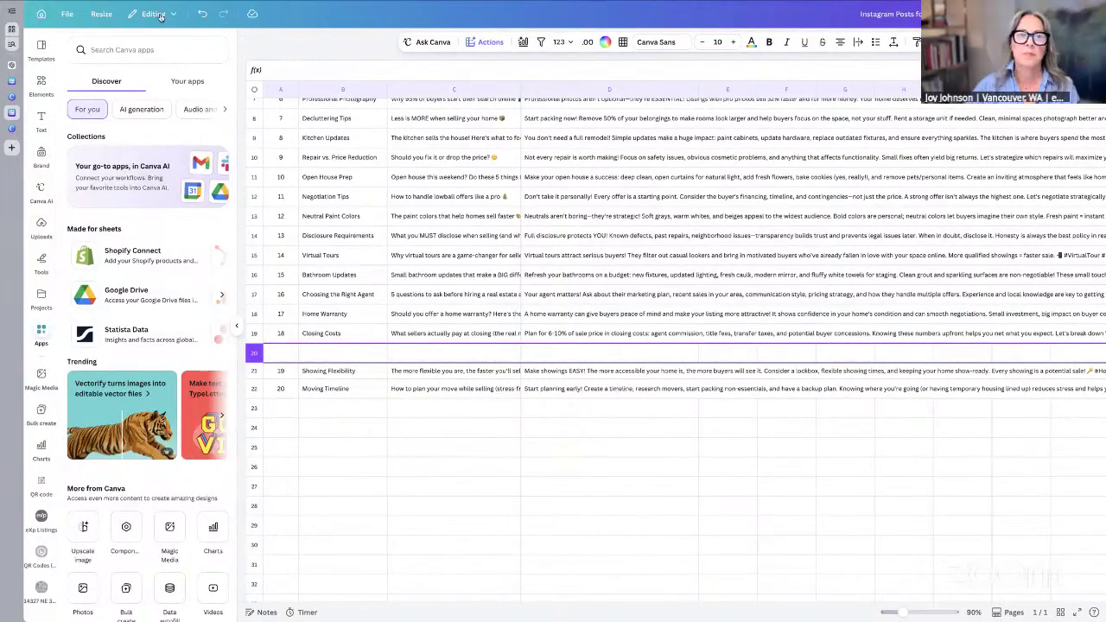
pyautogui.click(199, 12)
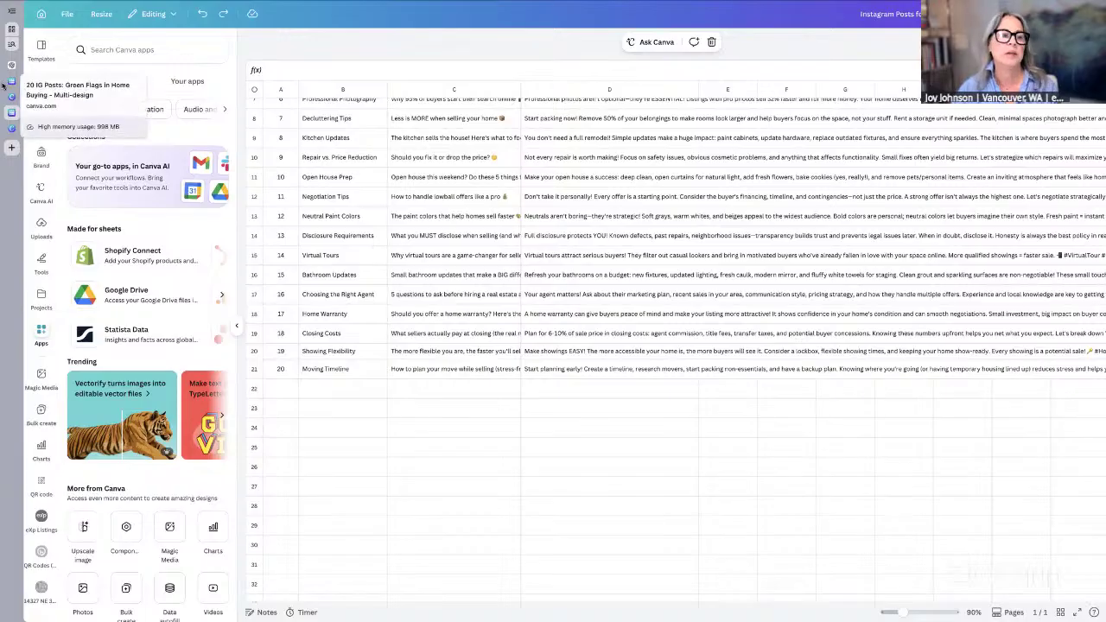
# Step: Preview the 20 IG Posts: Green Flags in Home Buying design in Projects, then return Home
pyautogui.click(41, 300)
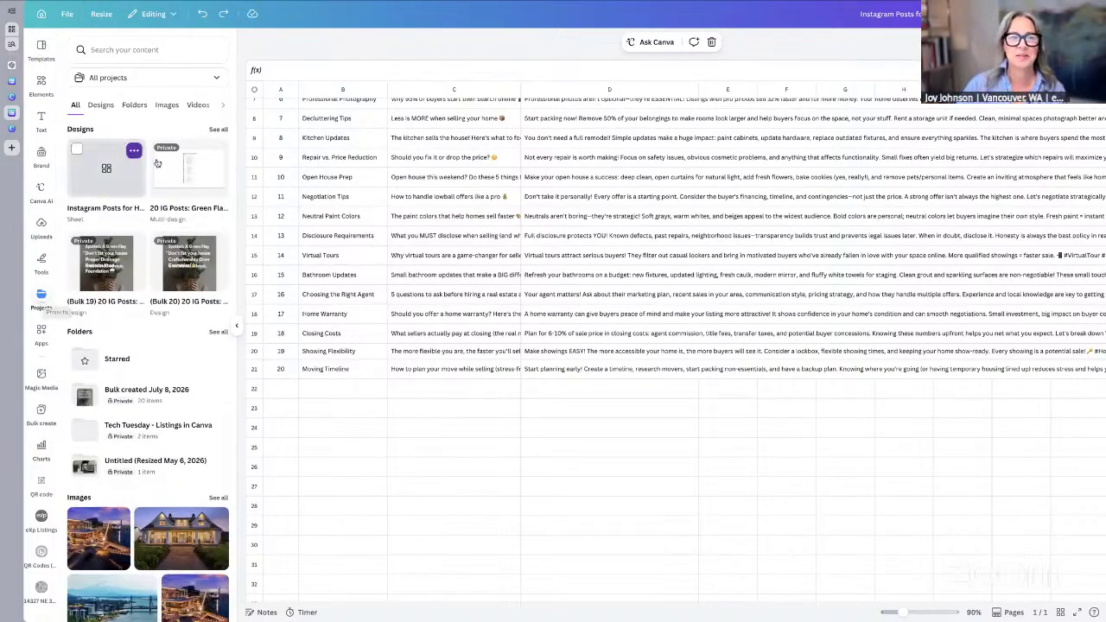
pyautogui.click(158, 163)
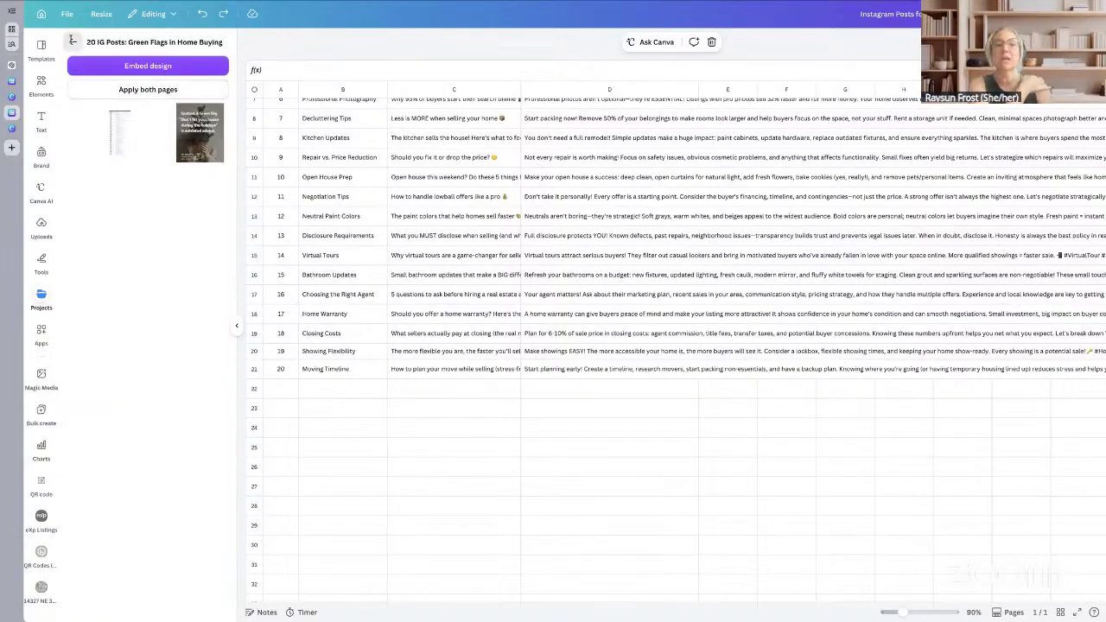
pyautogui.click(72, 42)
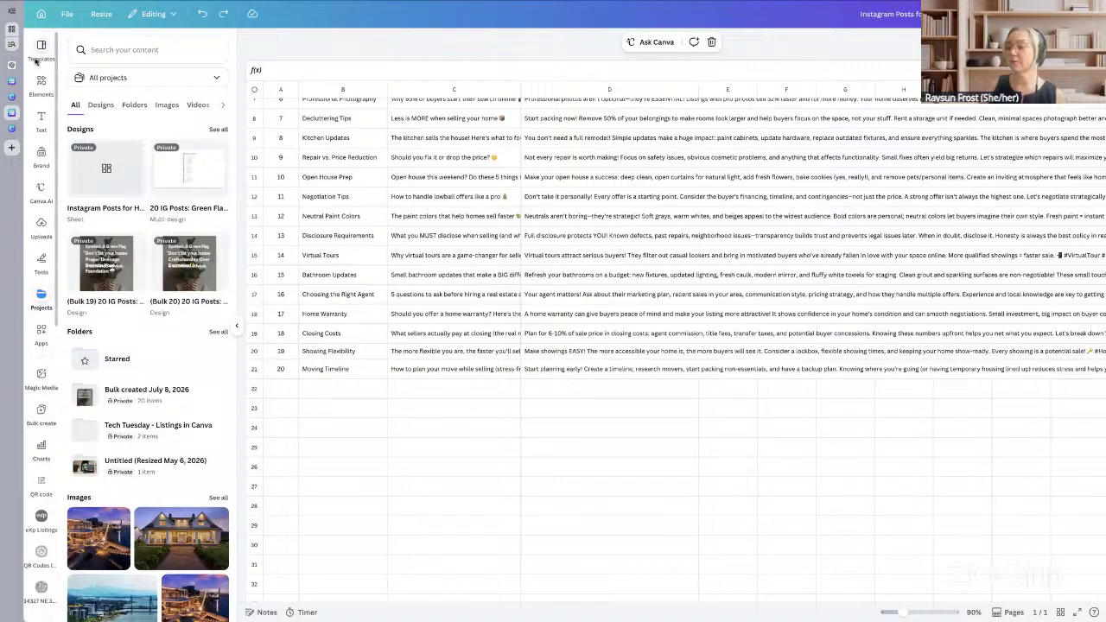
pyautogui.click(41, 15)
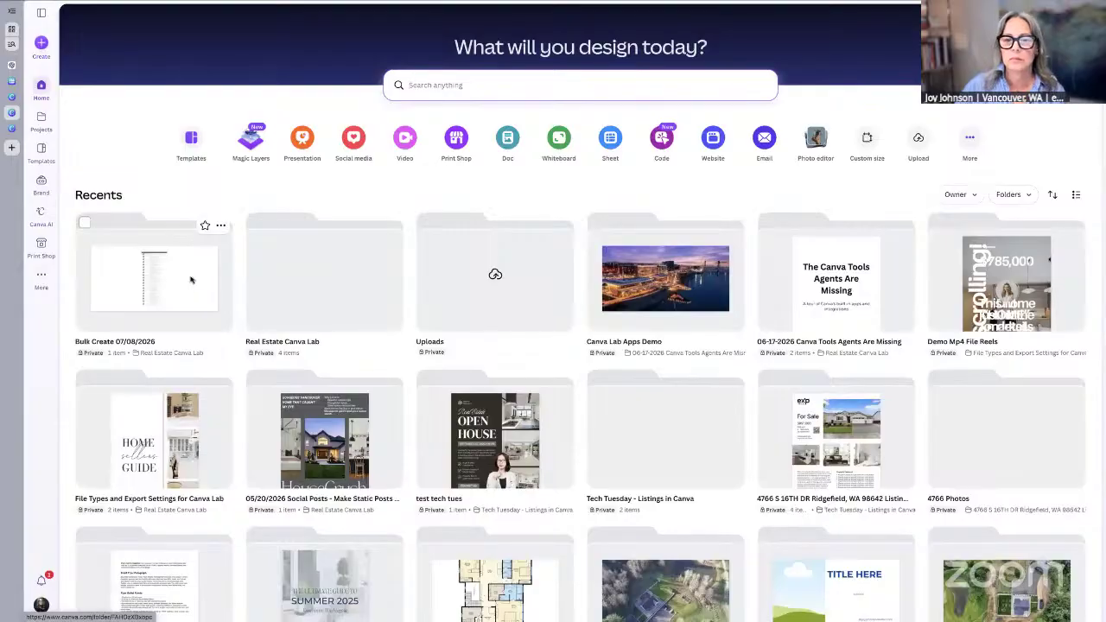
# Step: Open the 20 IG Posts: Green Flags design from the Bulk Create 07/08/2026 folder and select its Image column
pyautogui.click(192, 280)
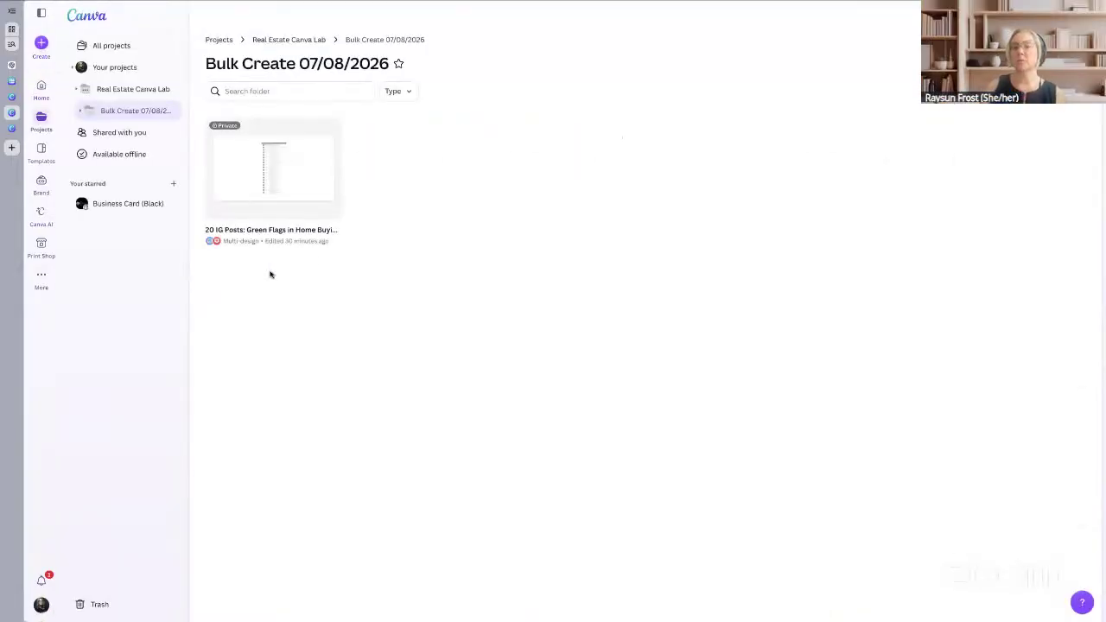
pyautogui.click(313, 176)
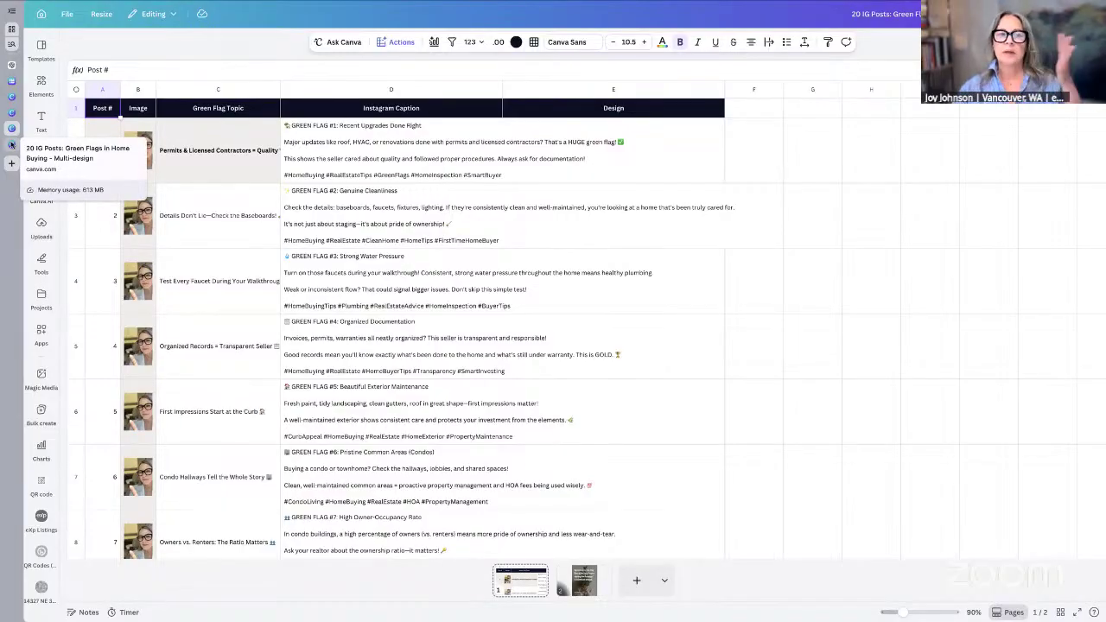
pyautogui.click(146, 90)
# Step: Delete the Image column of photos and insert a blank column right of Post #
pyautogui.rightClick(146, 90)
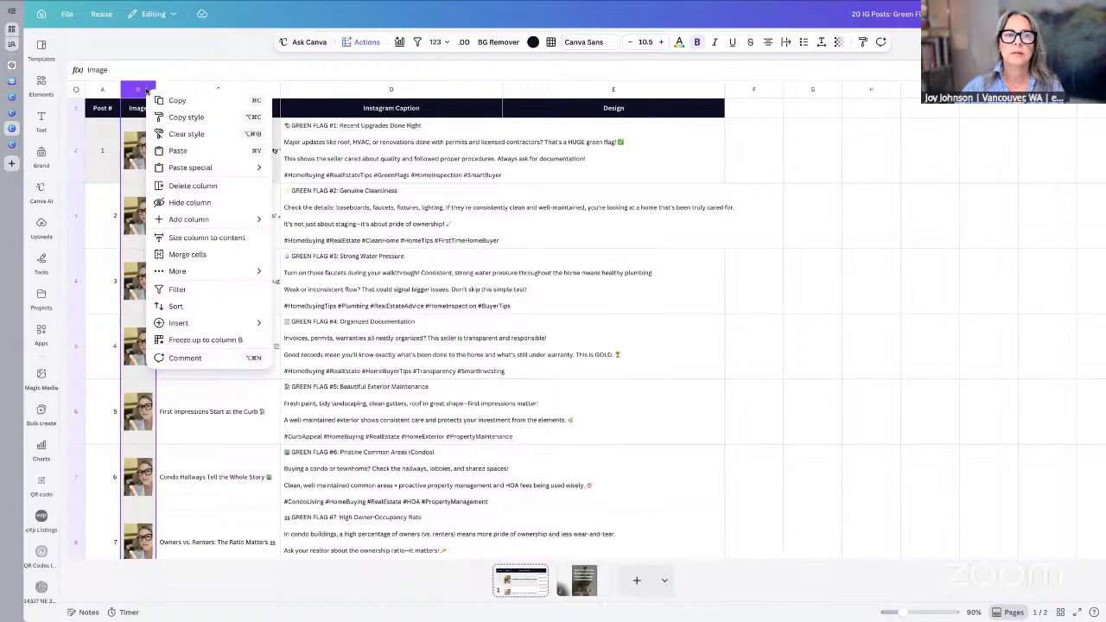
pyautogui.click(213, 185)
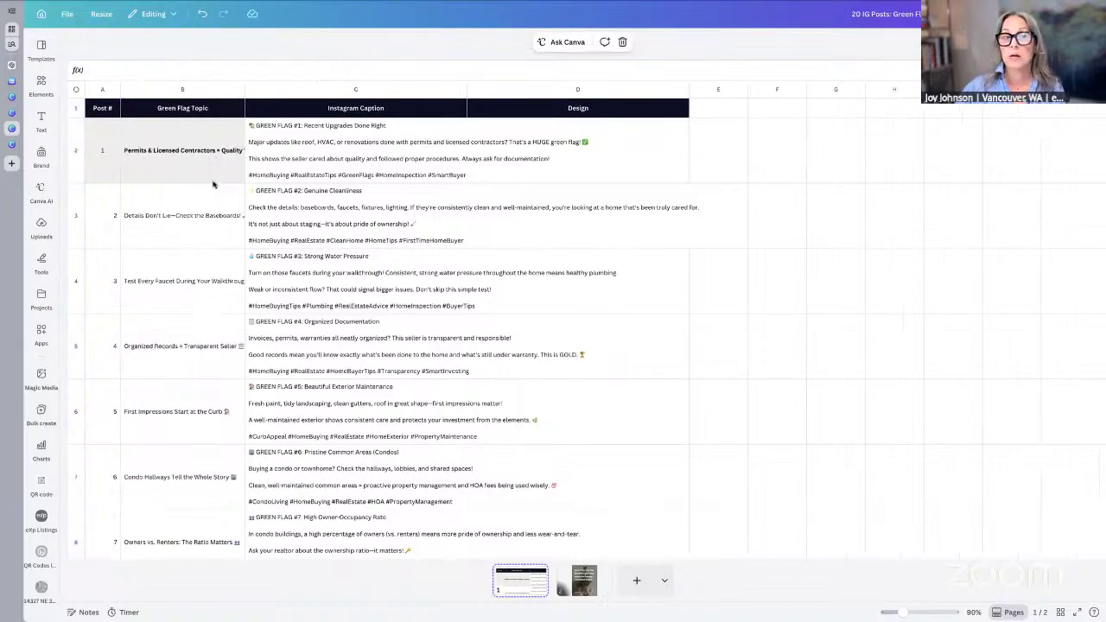
pyautogui.rightClick(111, 90)
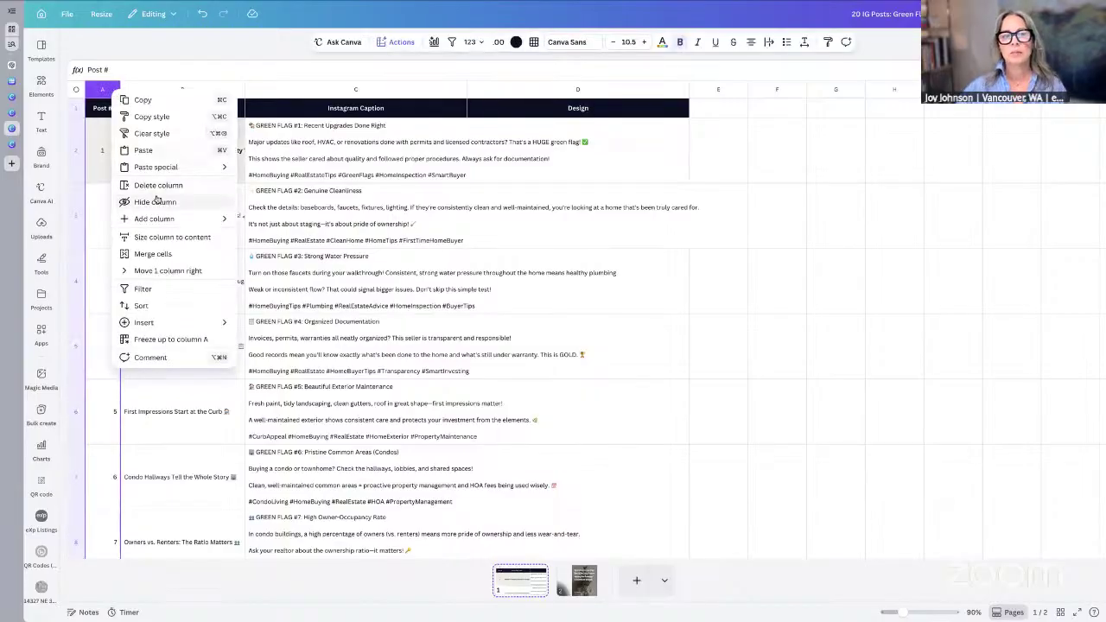
pyautogui.moveTo(167, 217)
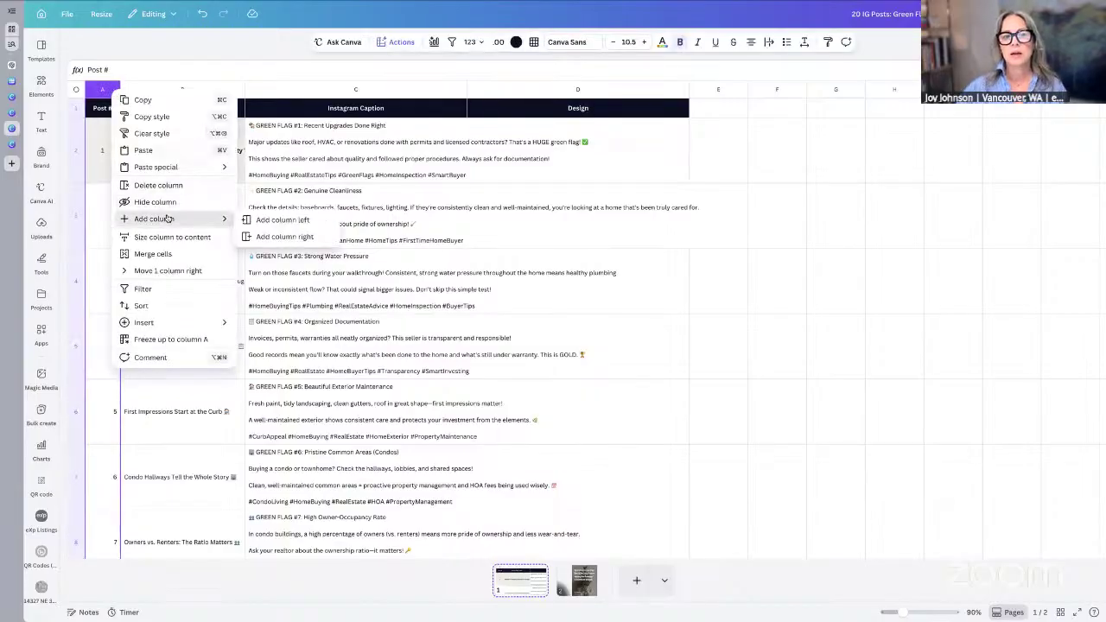
pyautogui.click(282, 236)
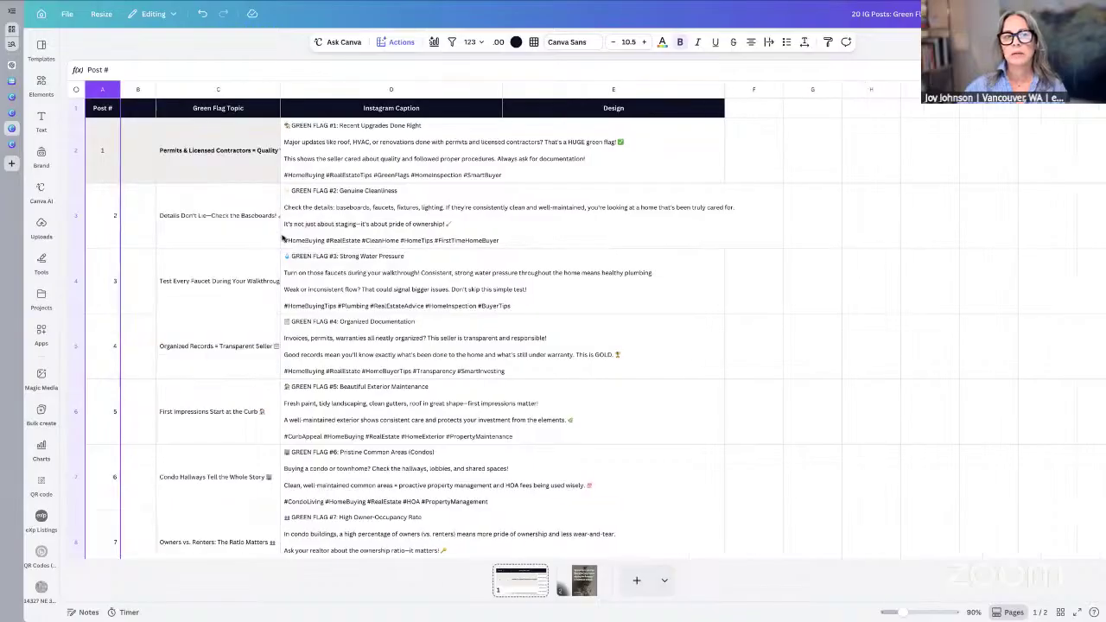
# Step: Head the new column B 'Image' and select the first post's cell B2
pyautogui.click(136, 111)
pyautogui.click(136, 109)
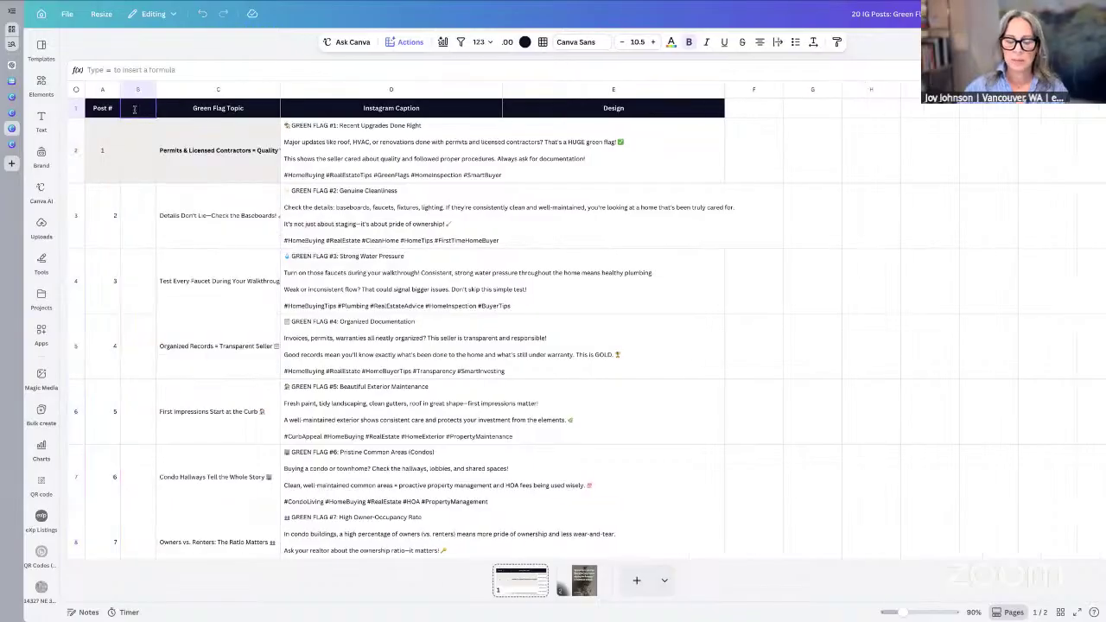
pyautogui.write('Imag')
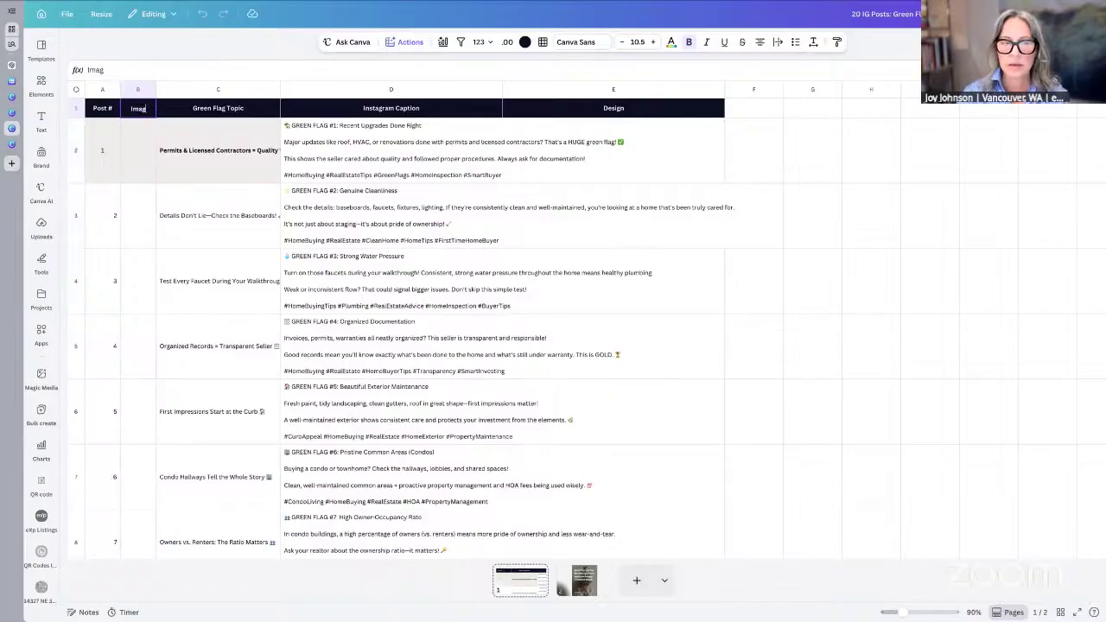
pyautogui.write('e')
pyautogui.press('Return')
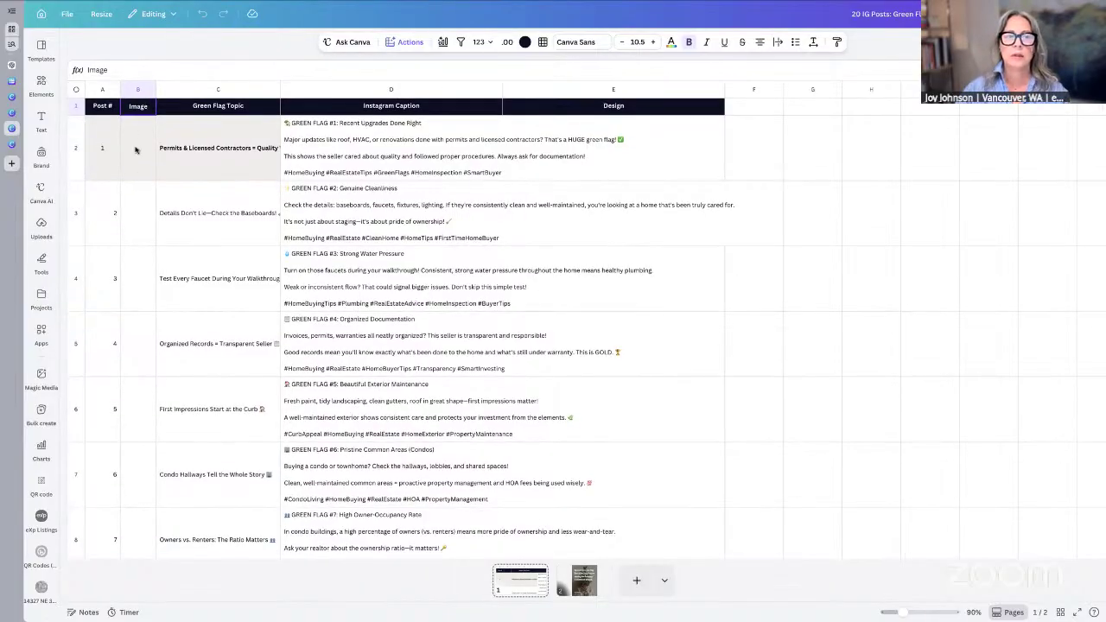
pyautogui.click(136, 149)
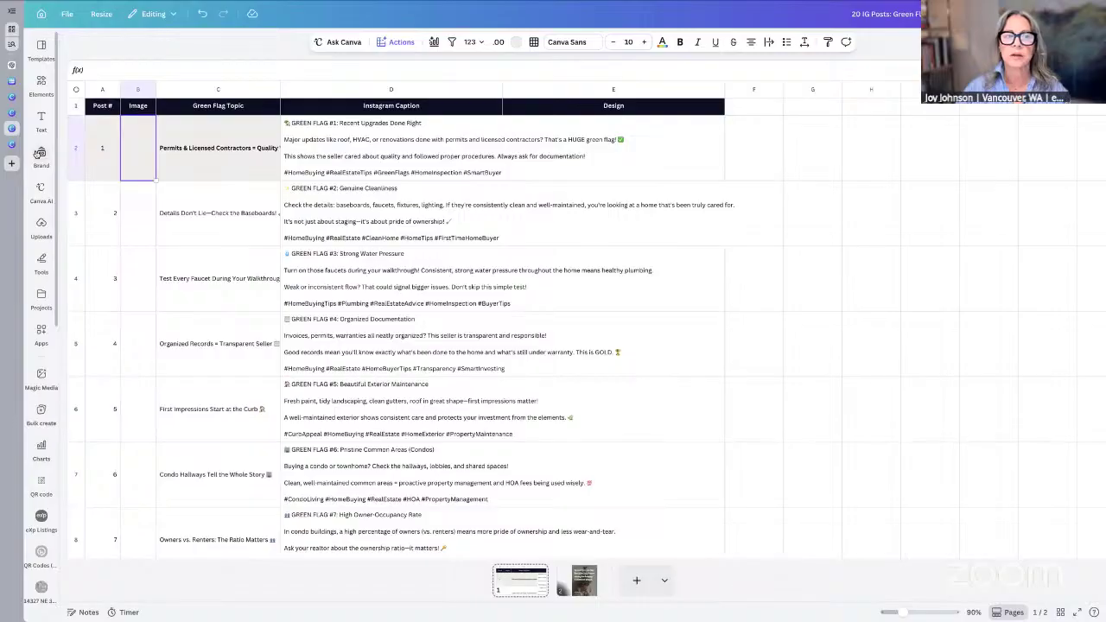
pyautogui.click(39, 154)
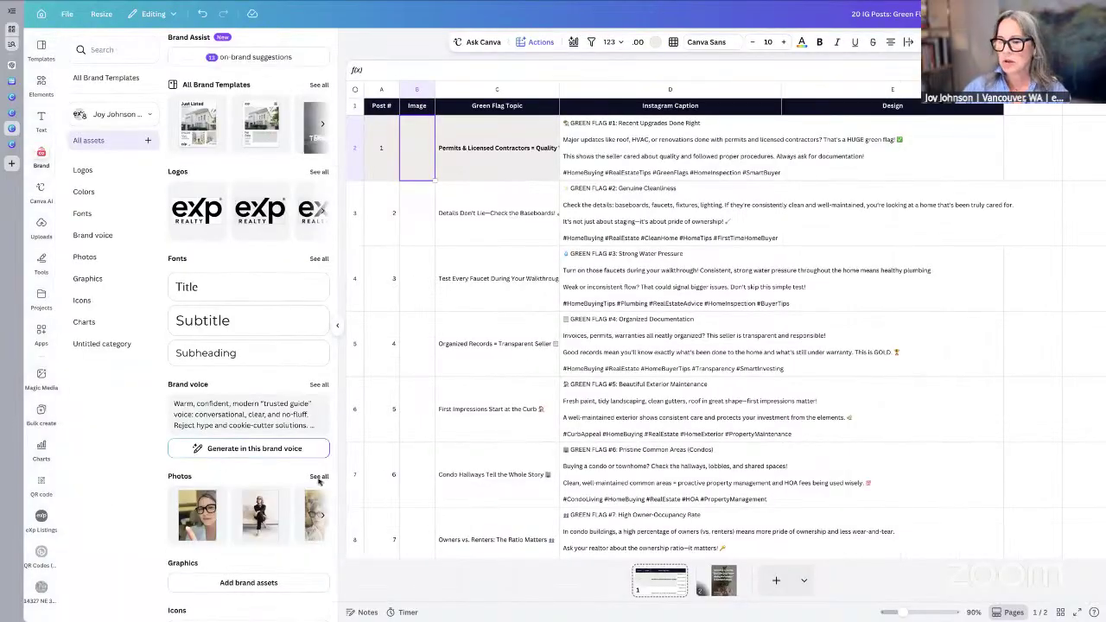
# Step: Drag brand photos into the Image cells B2, B3 and B4 for posts 1–3
pyautogui.click(319, 477)
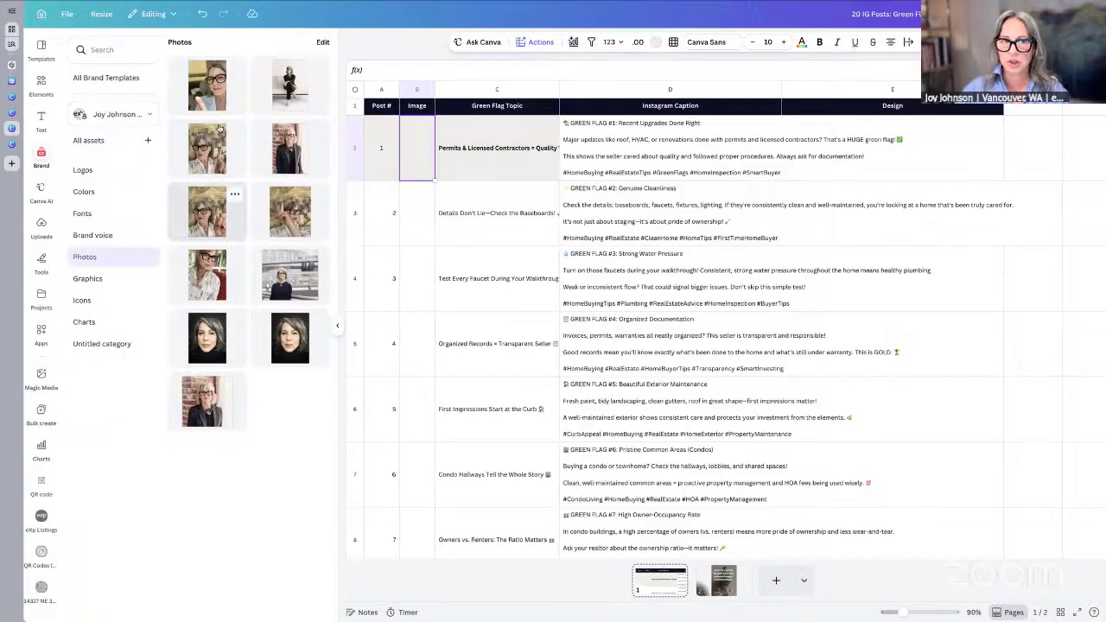
pyautogui.moveTo(209, 85); pyautogui.dragTo(416, 147)
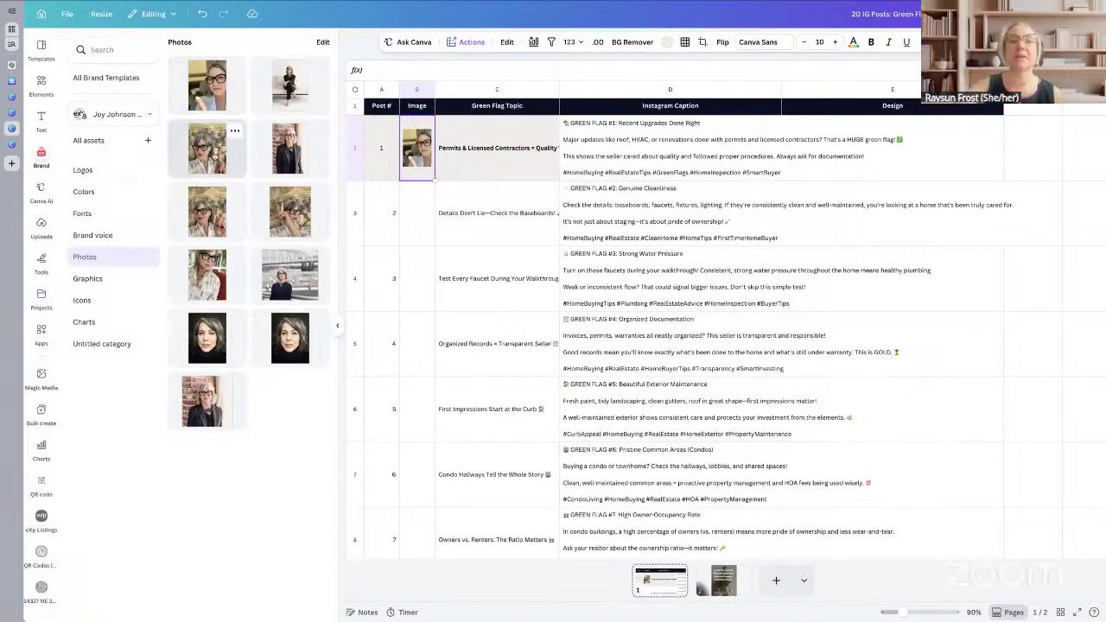
pyautogui.moveTo(212, 153); pyautogui.dragTo(413, 216)
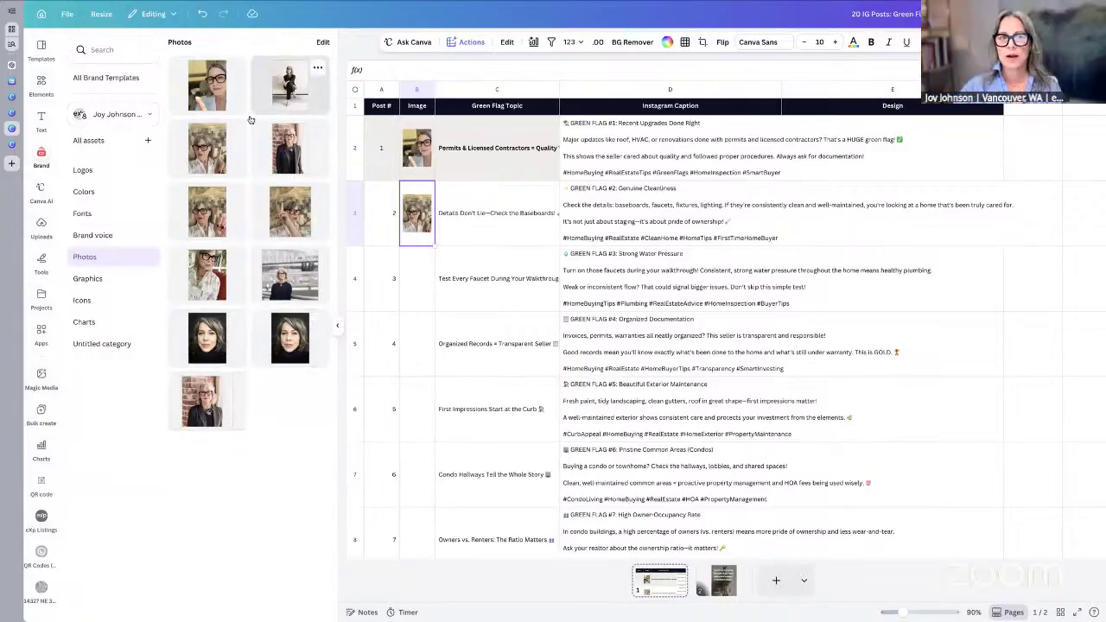
pyautogui.moveTo(290, 82); pyautogui.dragTo(419, 278)
pyautogui.scroll(-1, 418, 277)
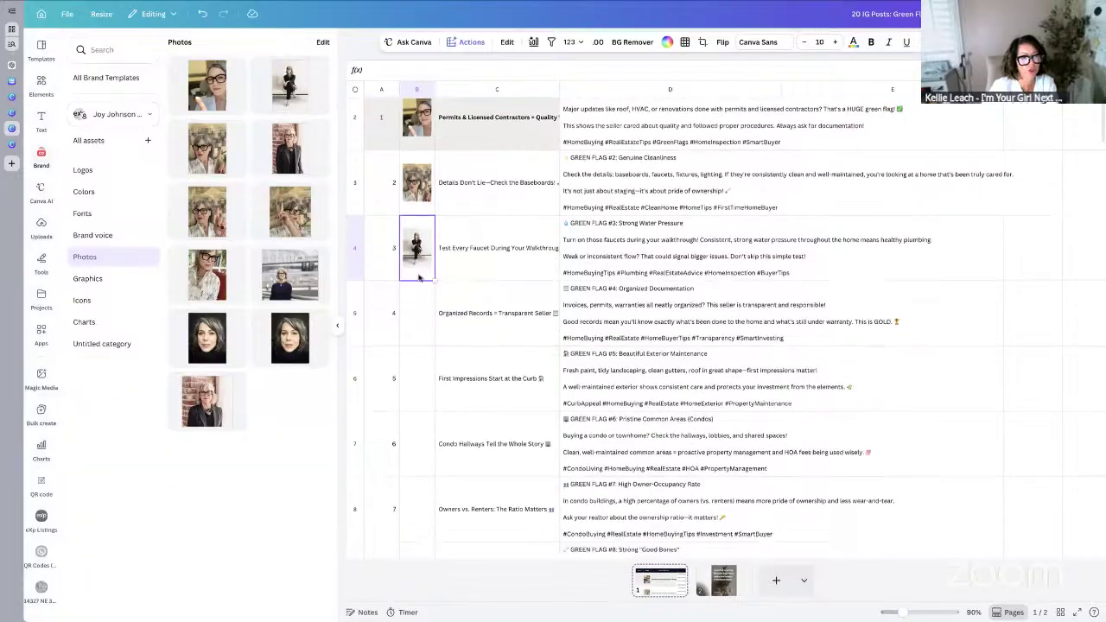
pyautogui.scroll(1, 419, 277)
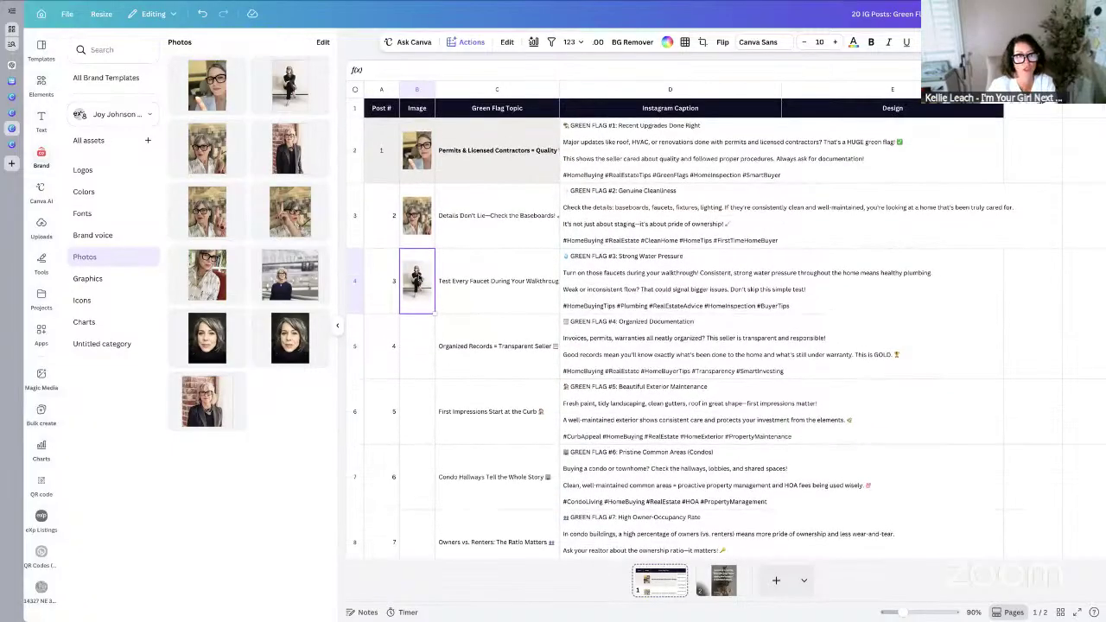
pyautogui.hscroll(1, 413, 112)
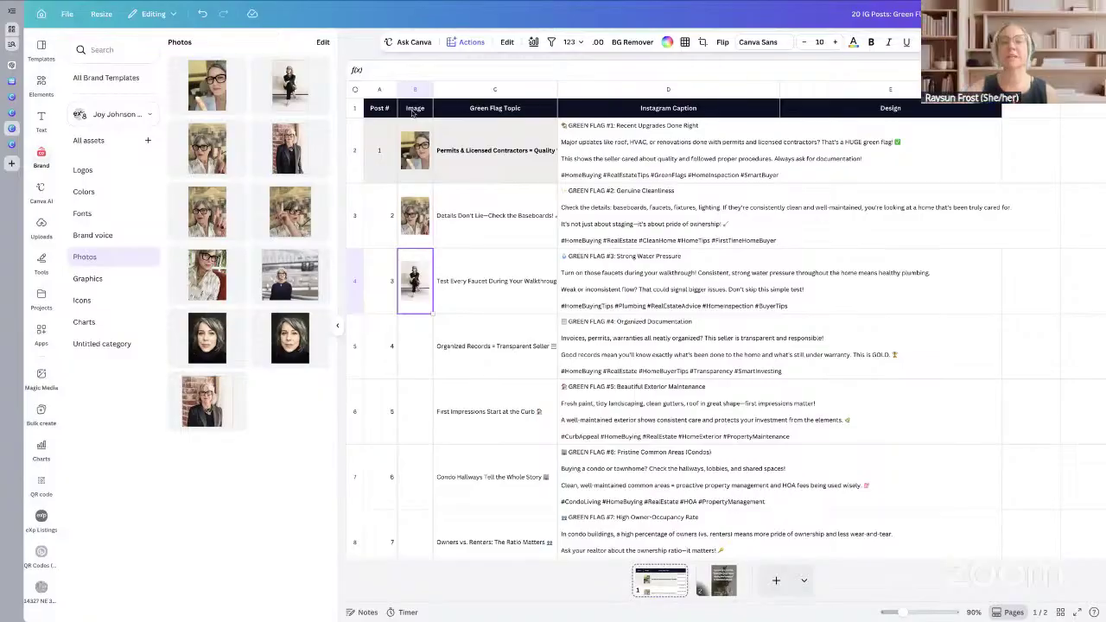
pyautogui.scroll(-1, 413, 113)
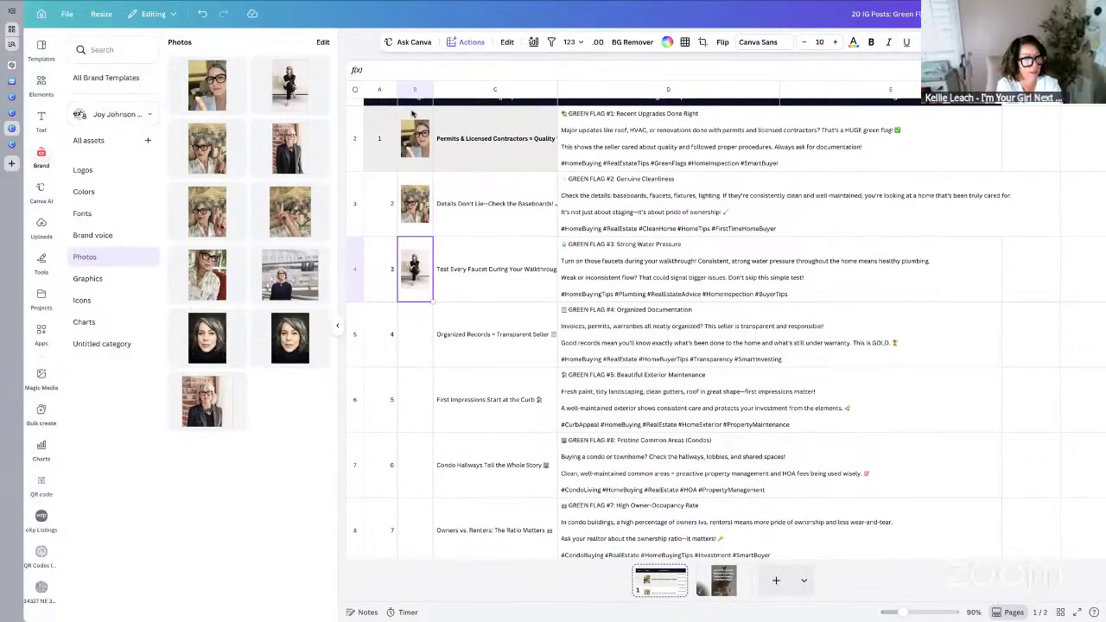
pyautogui.scroll(1, 433, 128)
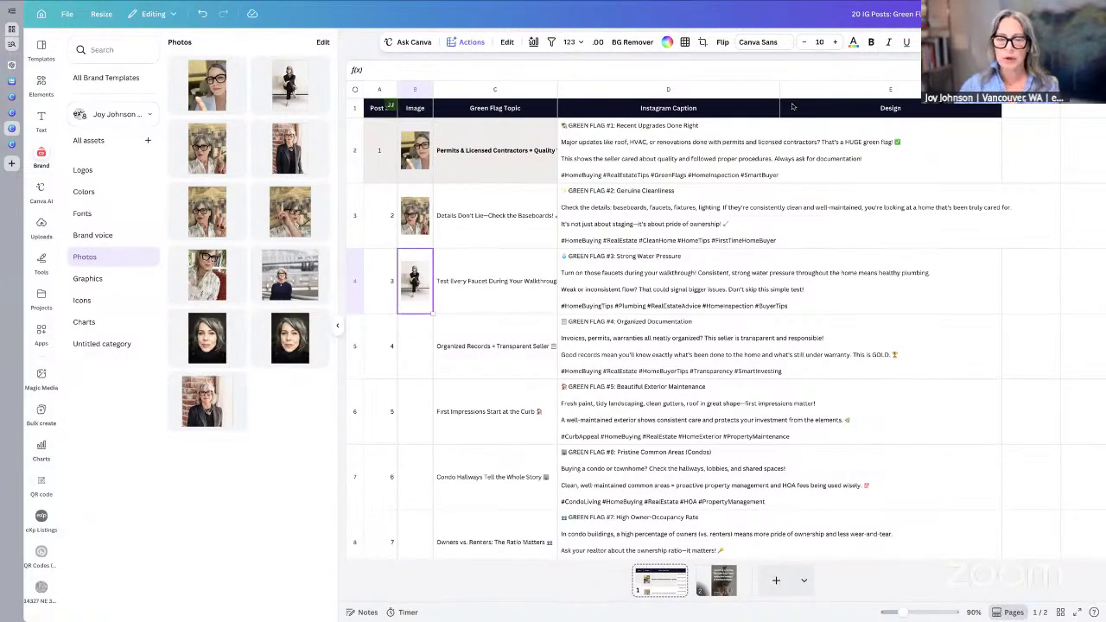
pyautogui.scroll(-2, 744, 122)
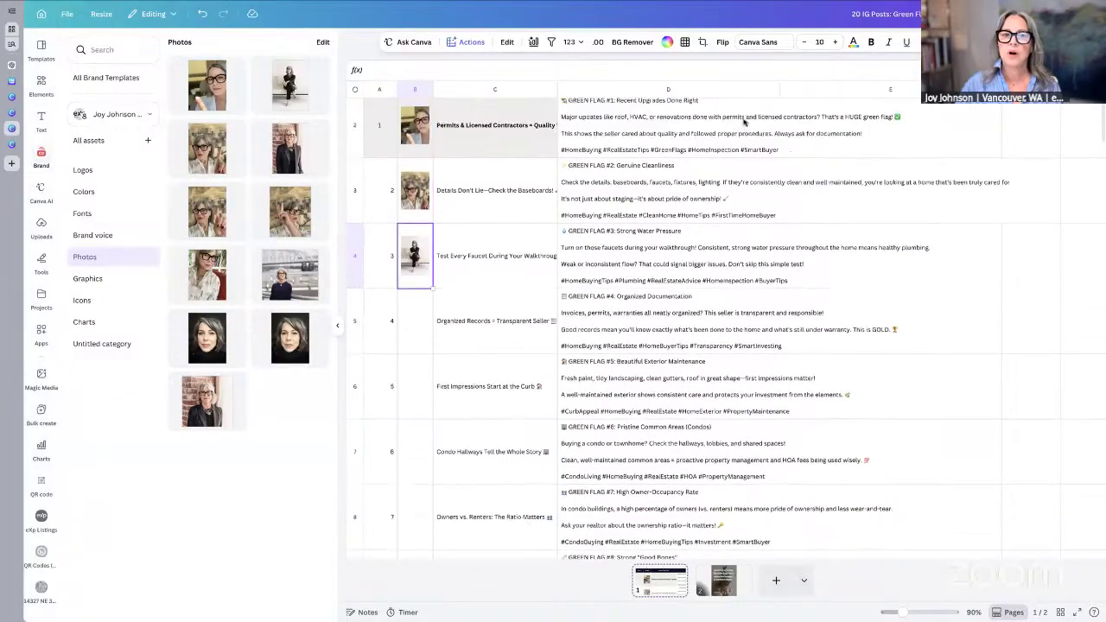
pyautogui.scroll(2, 744, 121)
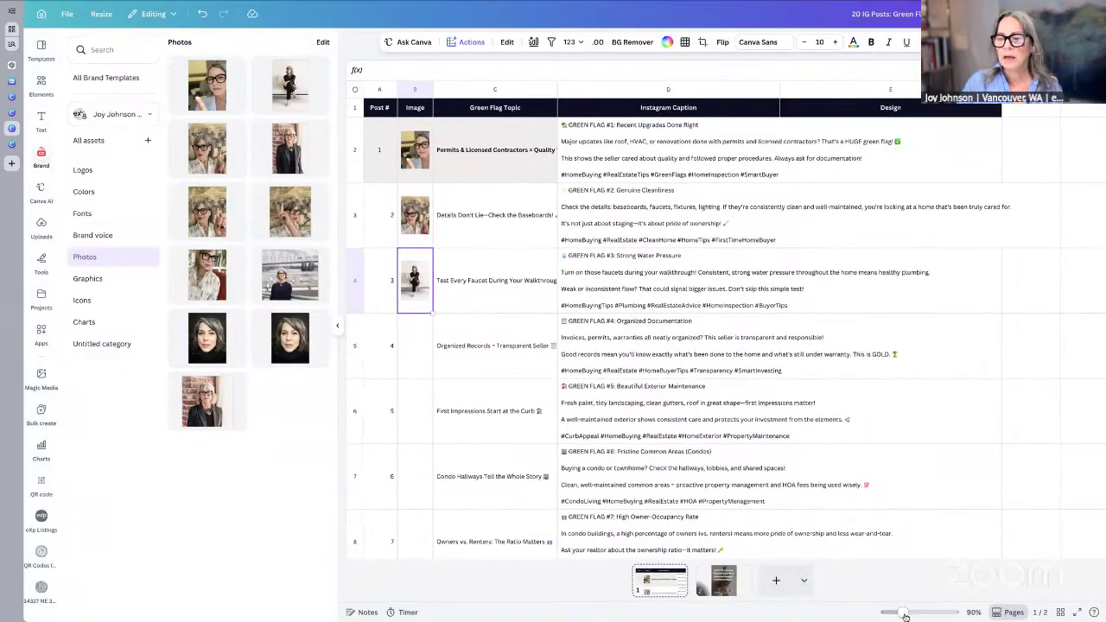
# Step: Zoom the sheet out to 72% and preview post 1's photo in the Image column
pyautogui.moveTo(904, 616); pyautogui.dragTo(898, 614)
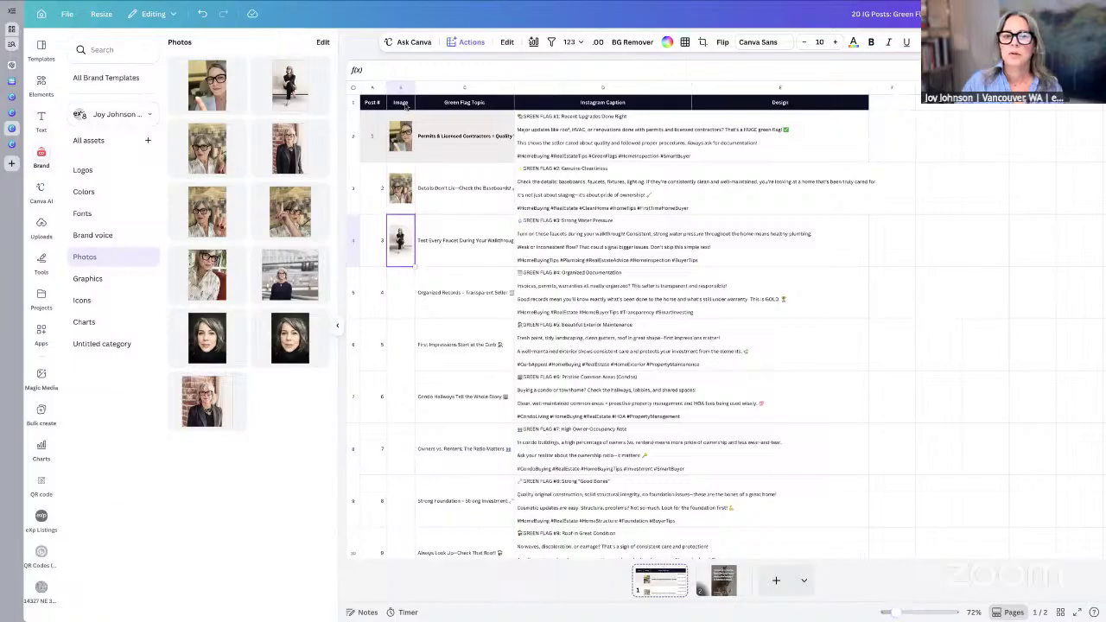
pyautogui.click(402, 89)
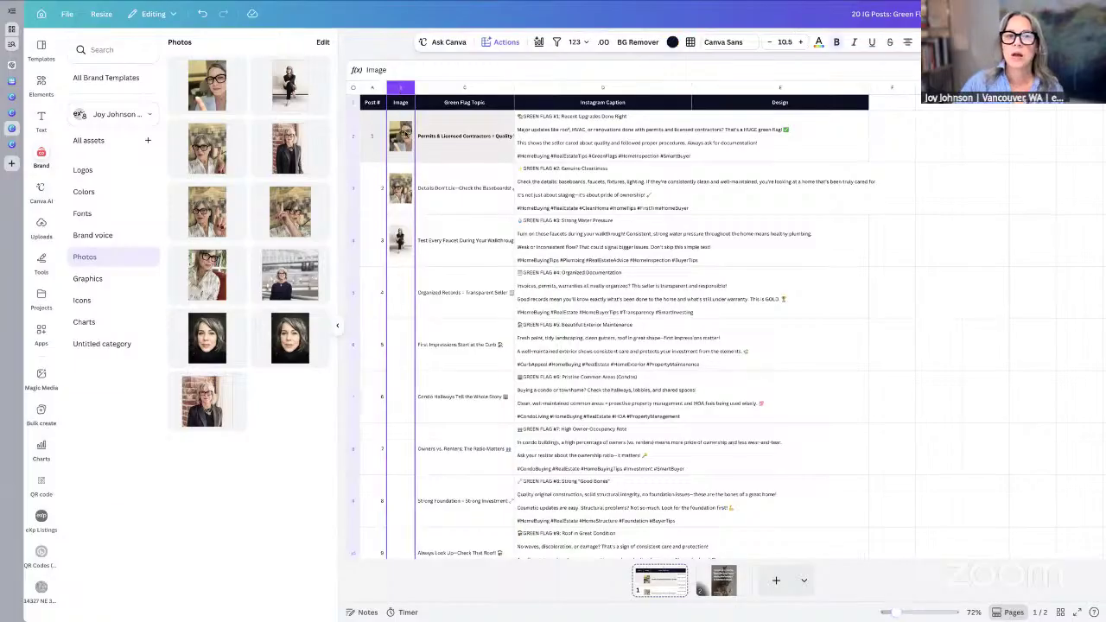
pyautogui.click(404, 133)
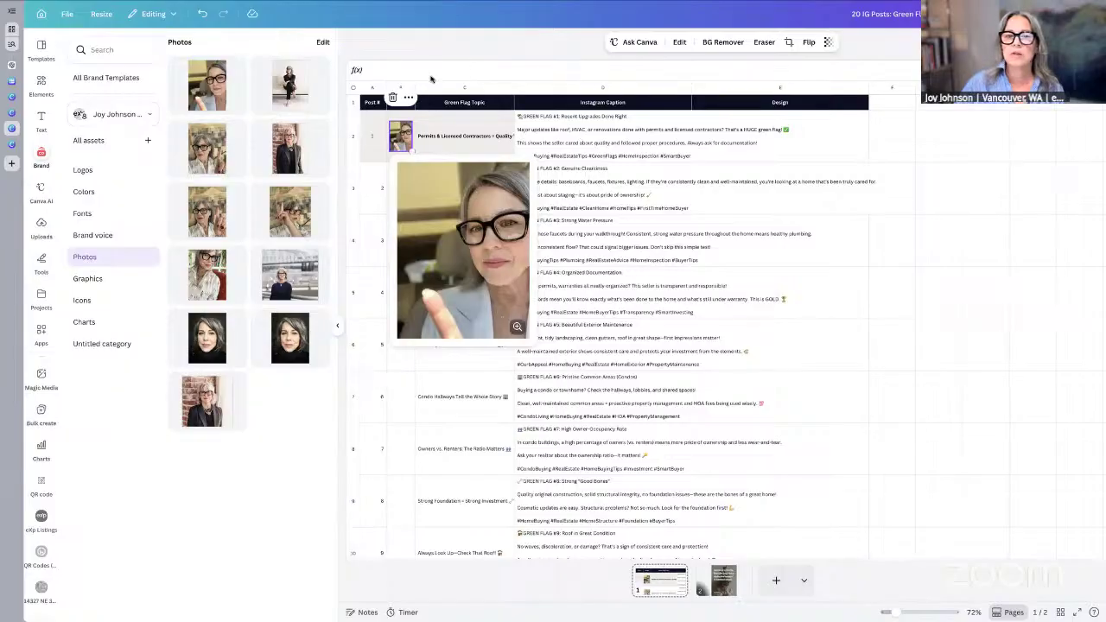
pyautogui.click(373, 470)
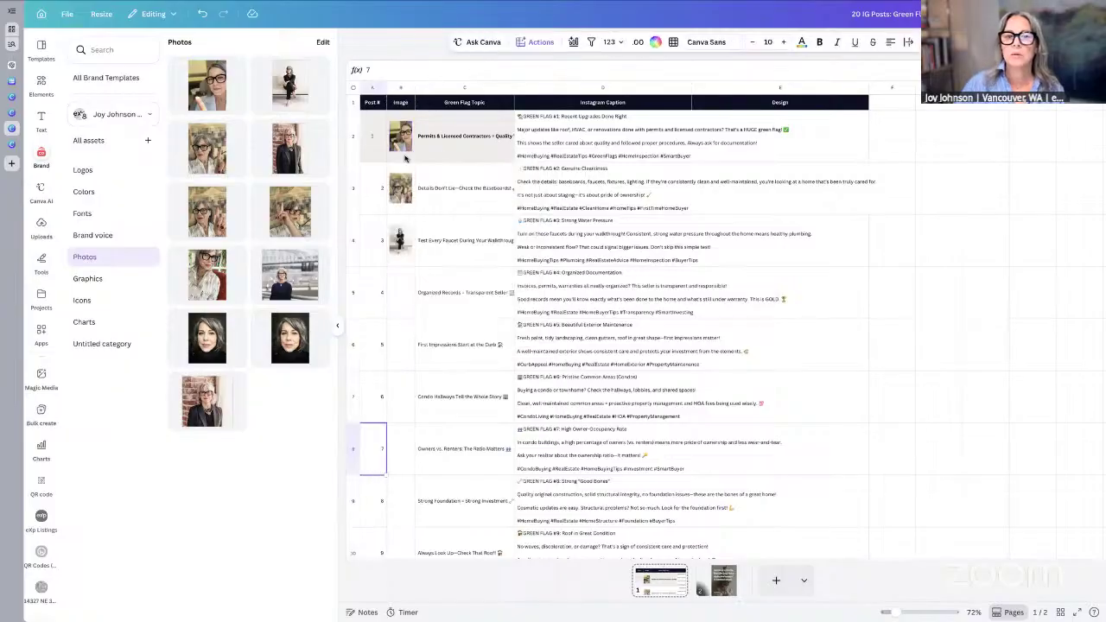
# Step: Fill the photo down the Image column to post 20 and apply BG Remover to column B
pyautogui.moveTo(404, 158); pyautogui.dragTo(397, 497)
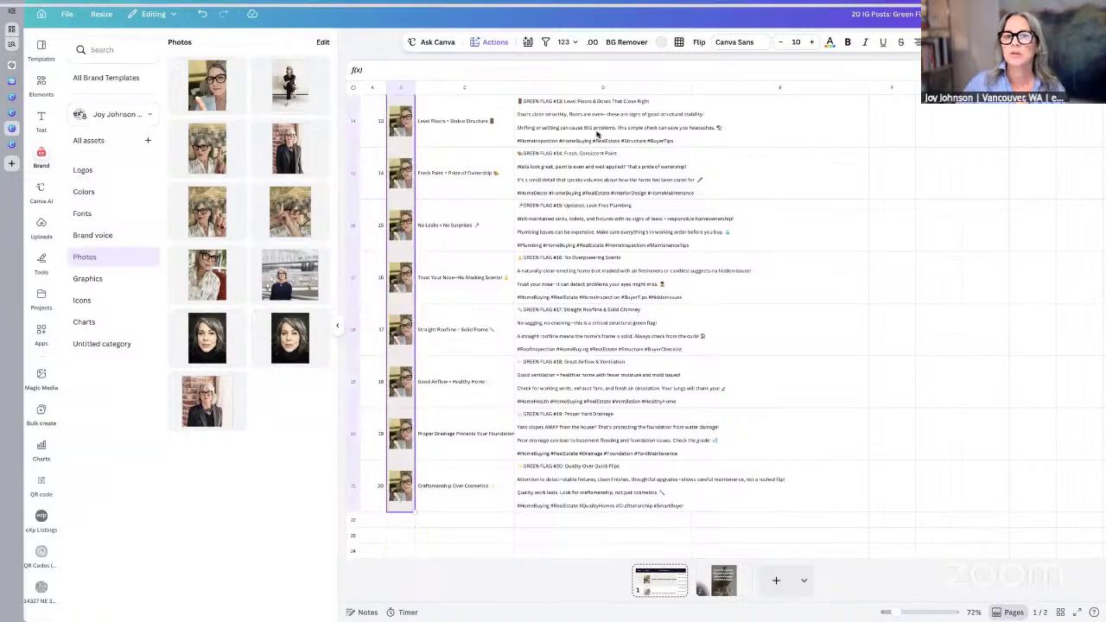
pyautogui.scroll(2, 596, 132)
pyautogui.scroll(6, 596, 131)
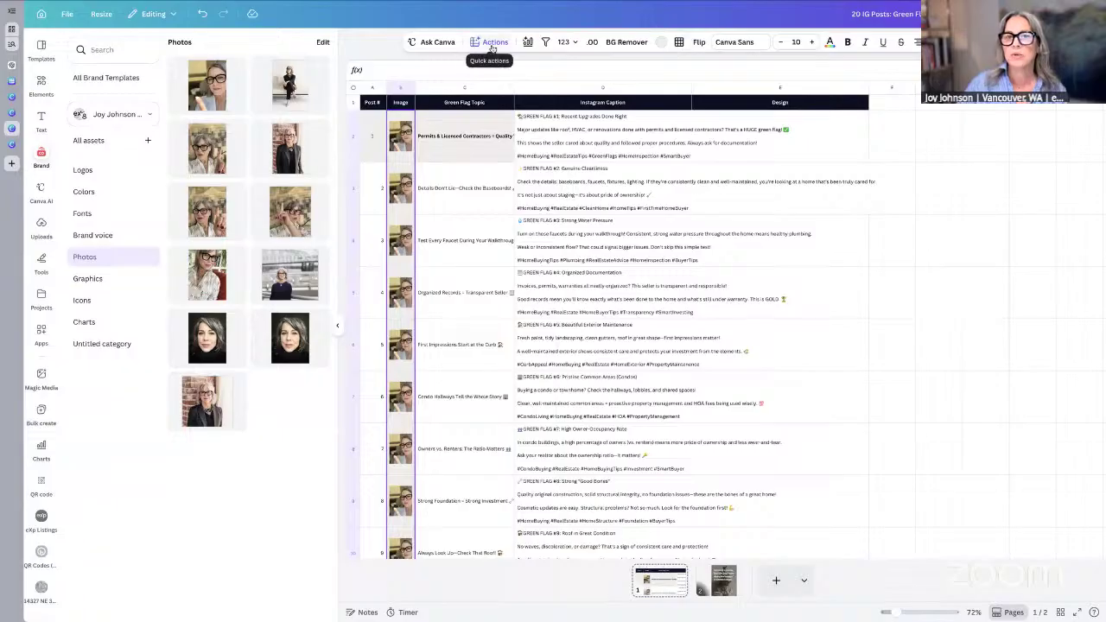
pyautogui.click(627, 42)
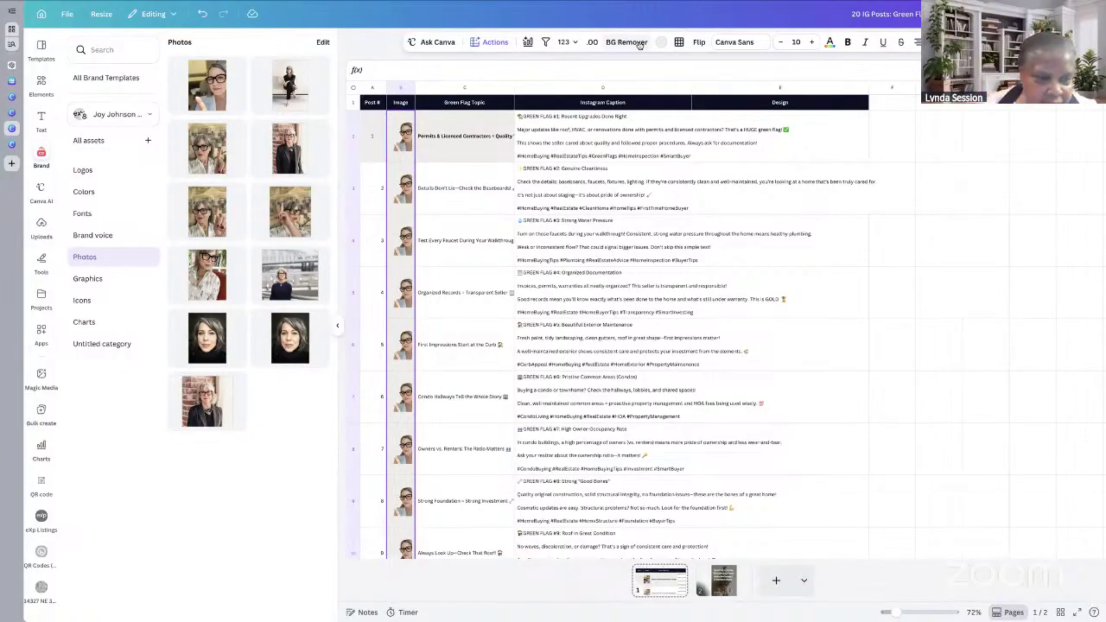
# Step: Collapse the Photos side panel so the Green Flags sheet spans the full editor width
pyautogui.click(337, 328)
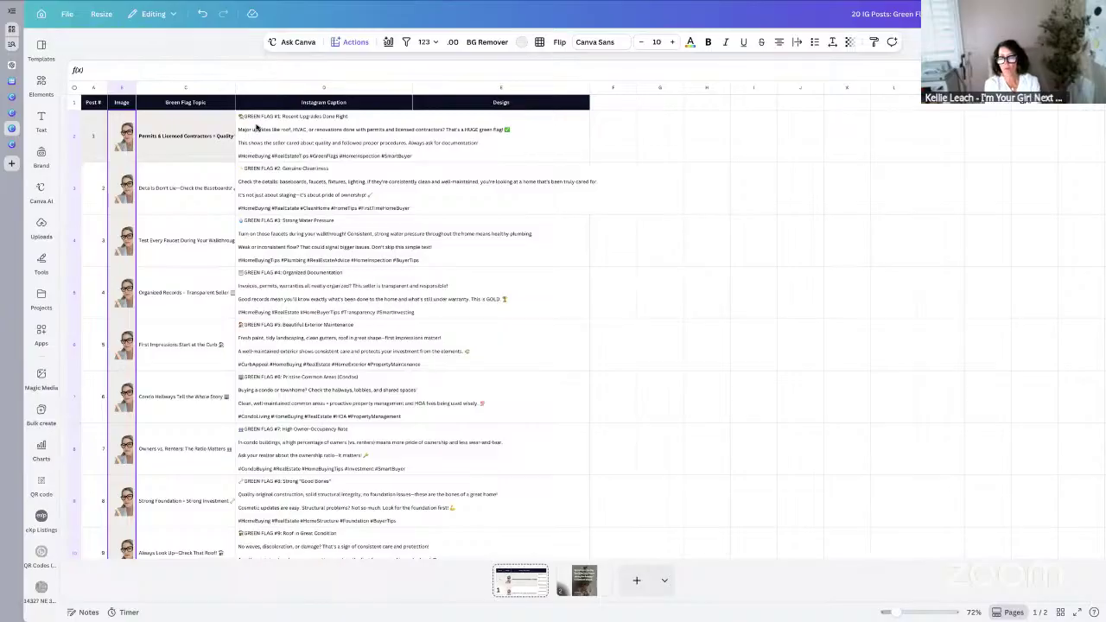
# Step: Launch Bulk create from the Actions list and select the whole table as its data
pyautogui.click(351, 42)
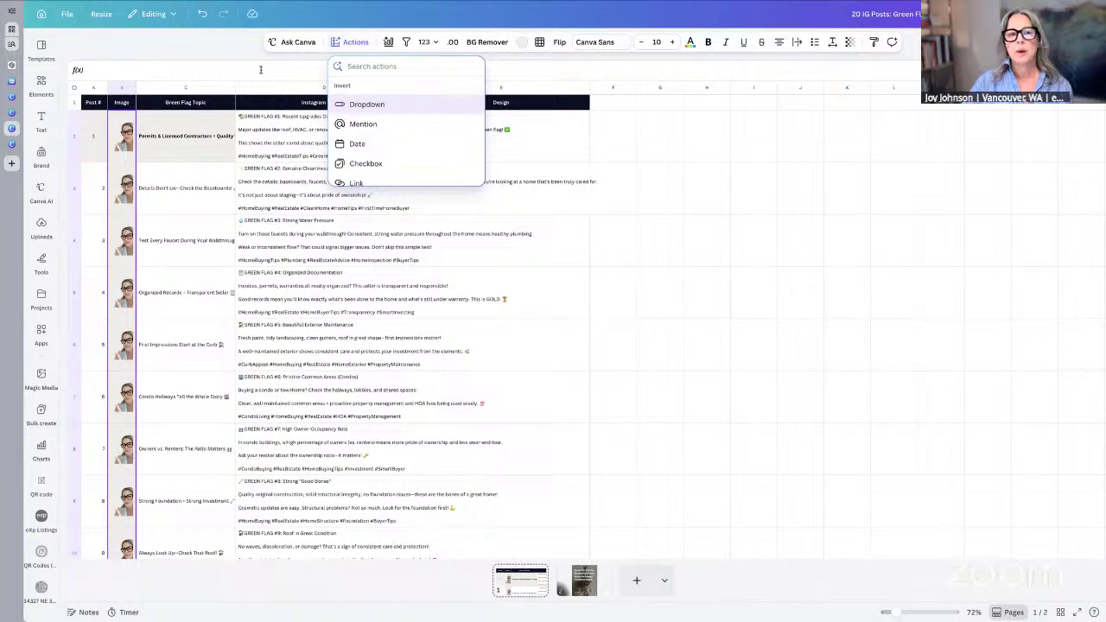
pyautogui.click(352, 43)
pyautogui.click(367, 44)
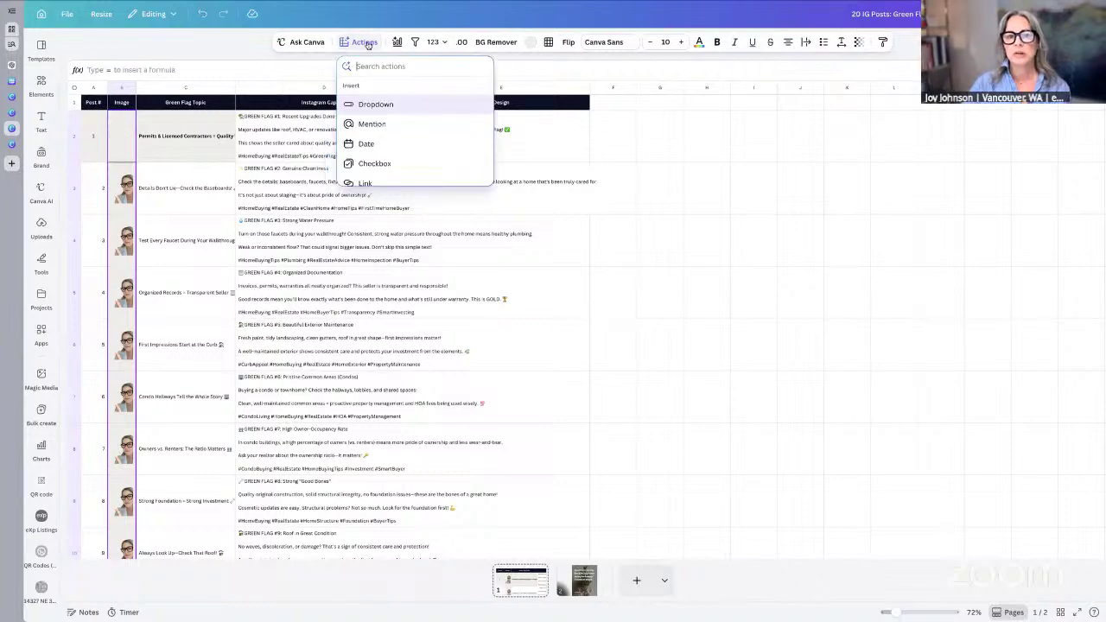
pyautogui.scroll(-1, 390, 135)
pyautogui.scroll(-5, 390, 135)
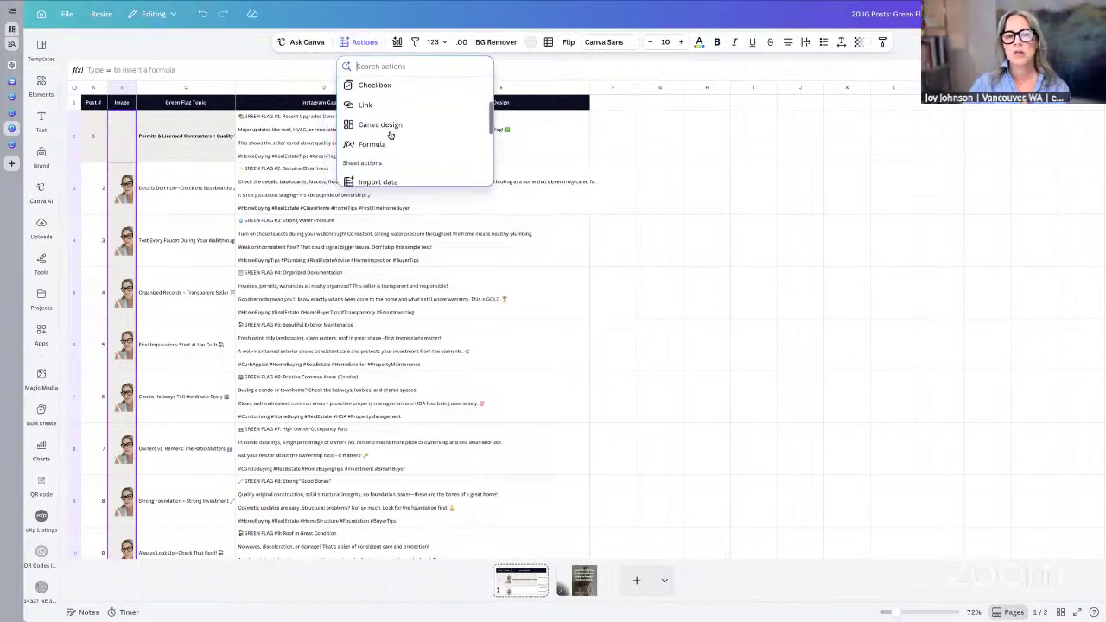
pyautogui.scroll(-1, 390, 135)
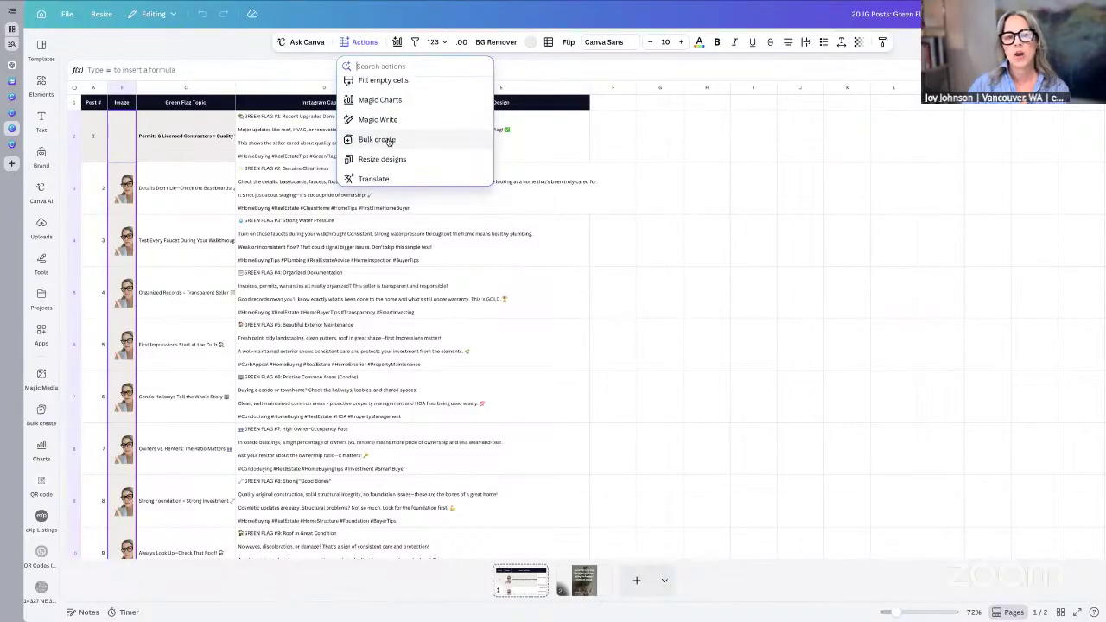
pyautogui.click(378, 139)
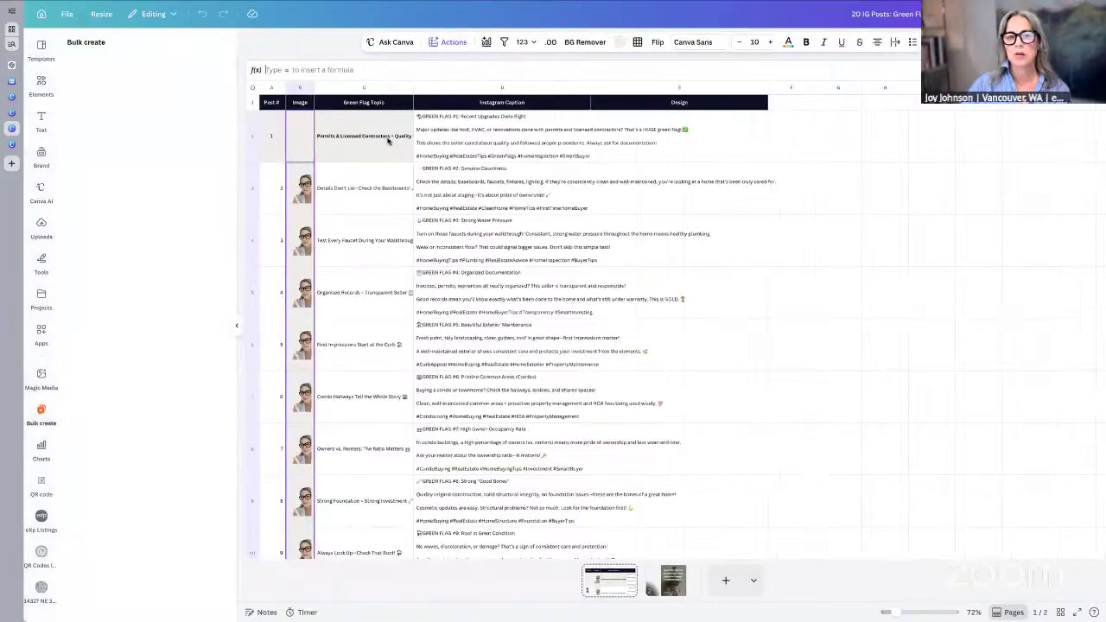
pyautogui.click(254, 88)
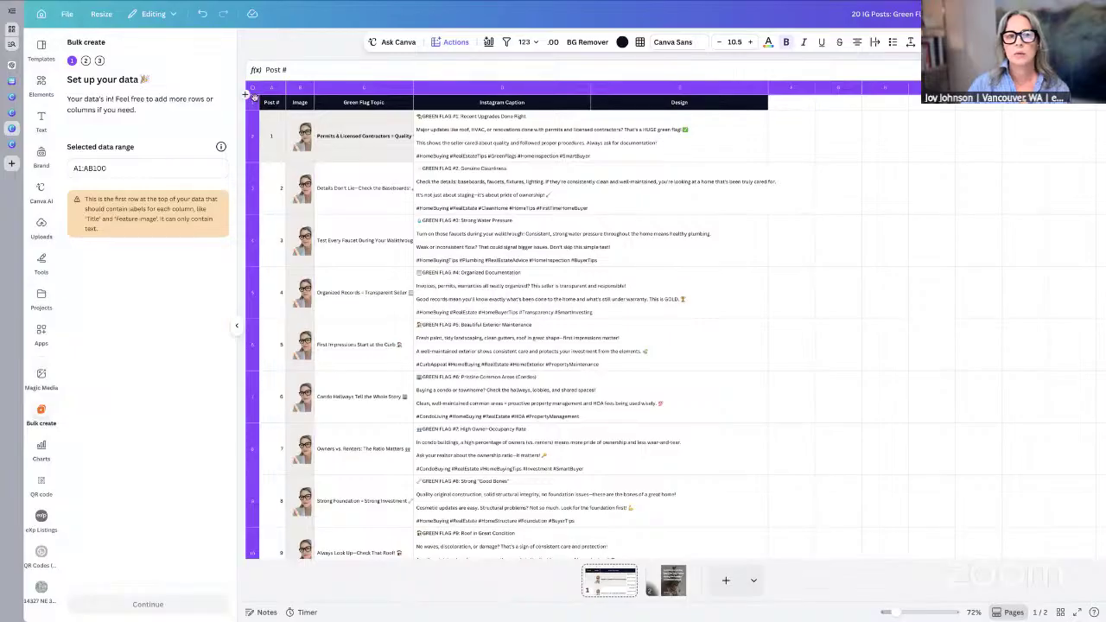
# Step: Drag-select A1:D21 as the bulk create data range and continue
pyautogui.moveTo(269, 102); pyautogui.dragTo(573, 539)
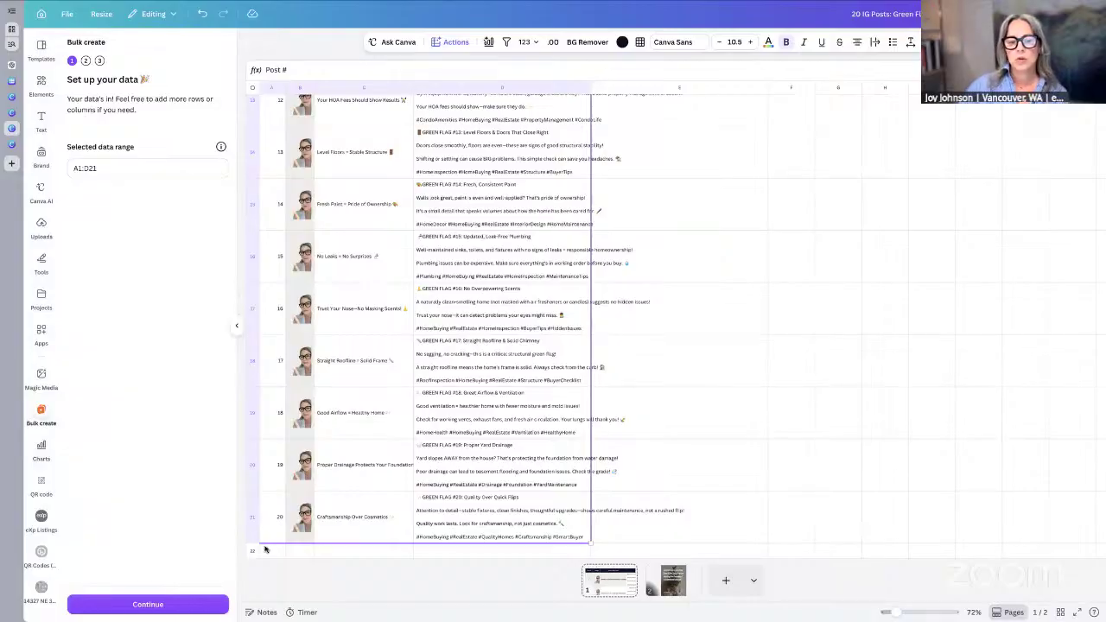
pyautogui.click(160, 604)
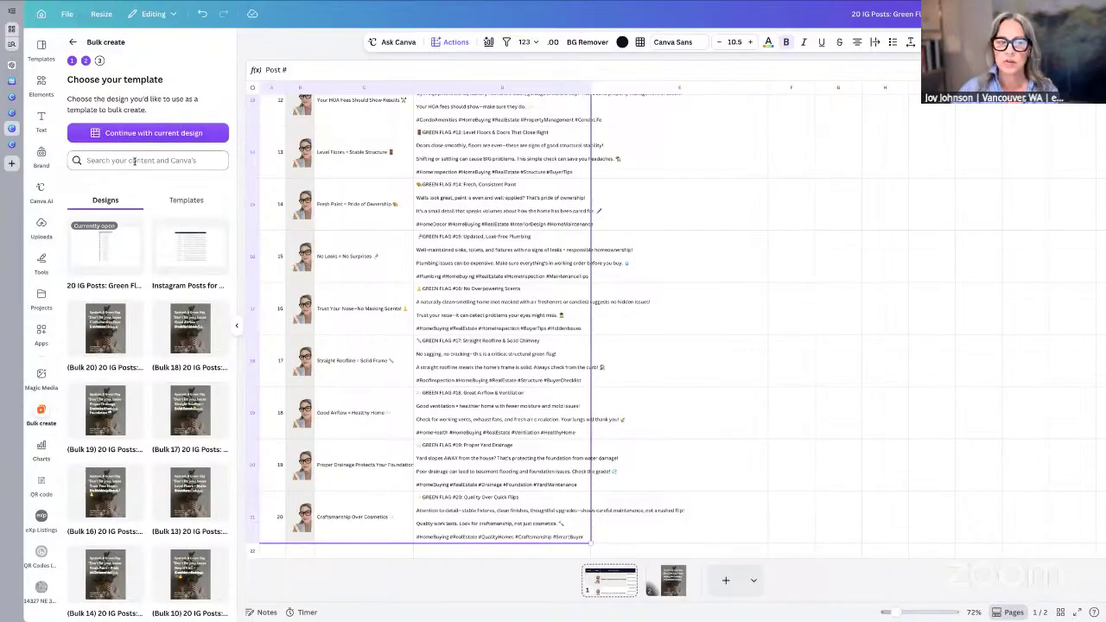
# Step: Pick the Spotted: A Green Flag post from the Designs list as the template
pyautogui.scroll(-10, 139, 370)
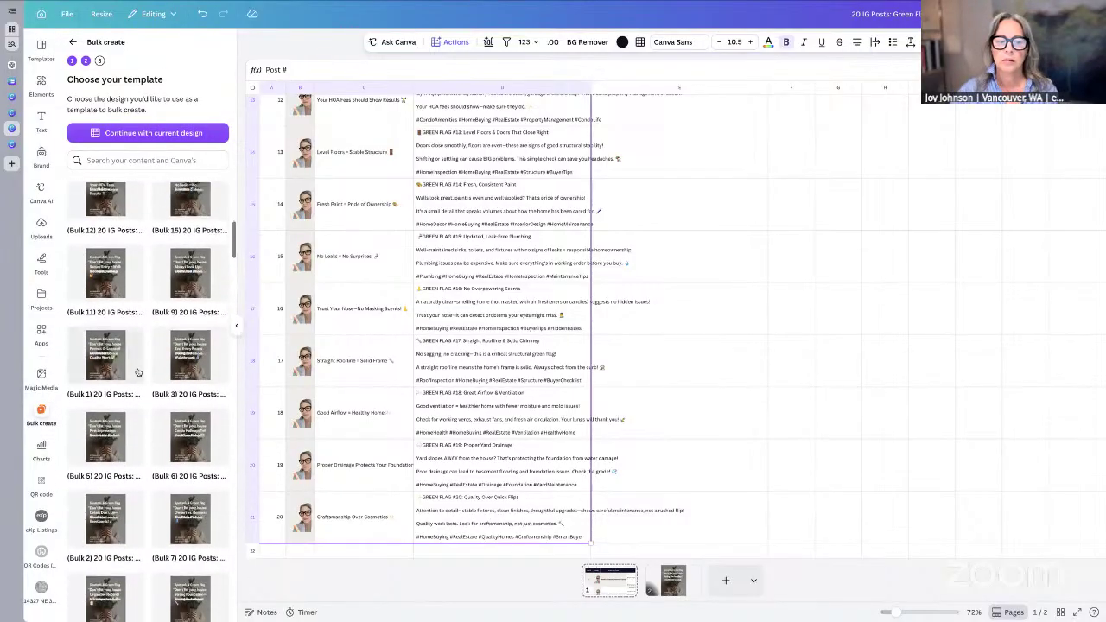
pyautogui.scroll(-10, 137, 372)
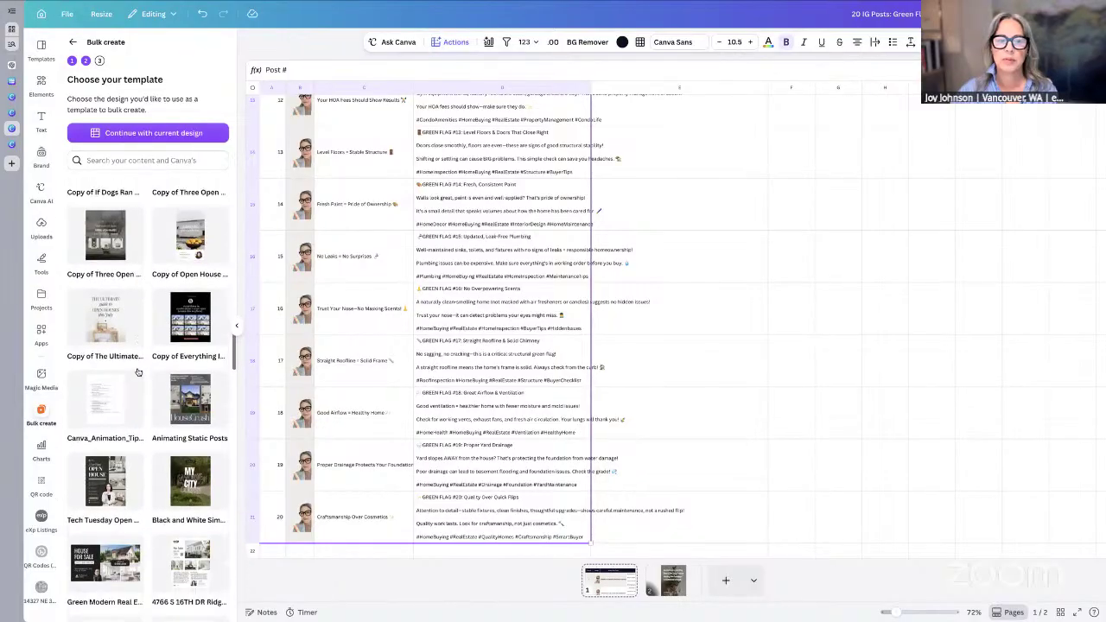
pyautogui.scroll(-10, 137, 371)
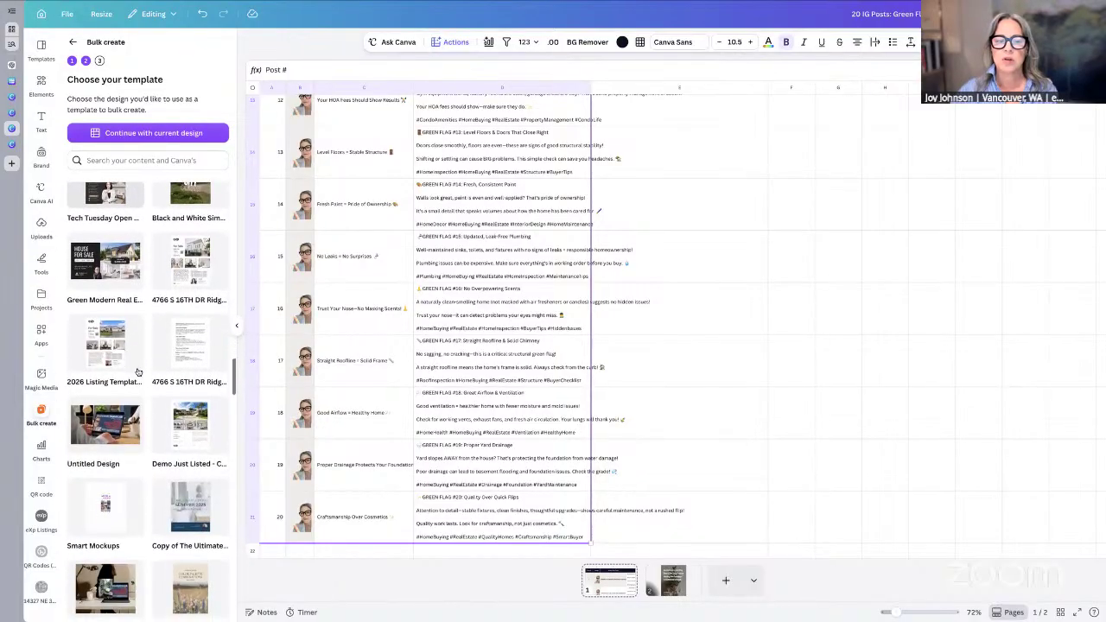
pyautogui.scroll(20, 138, 372)
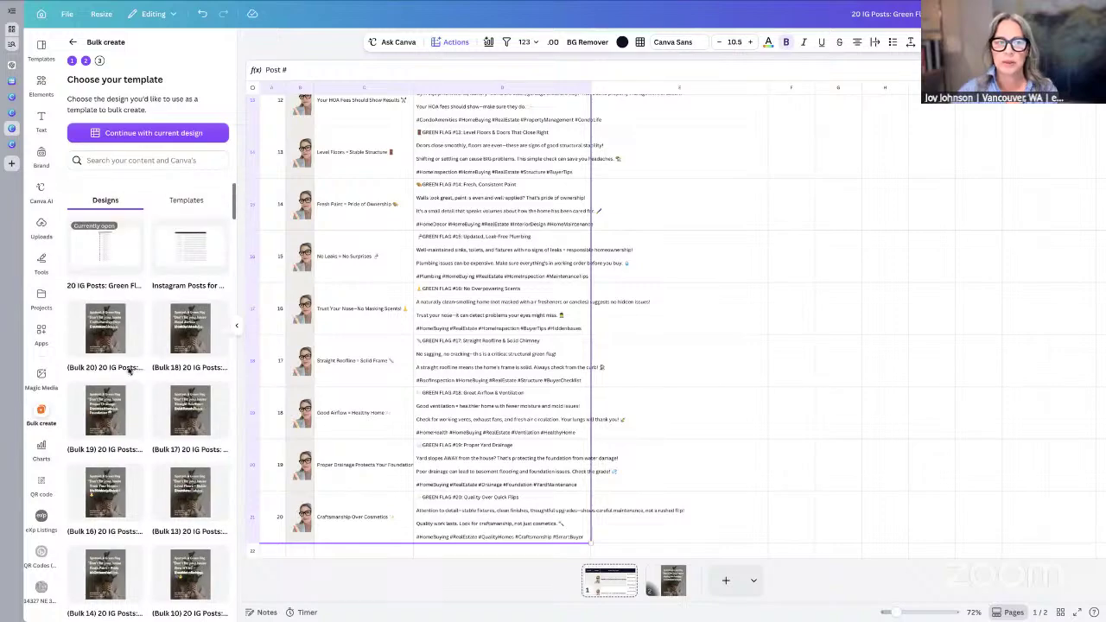
pyautogui.click(119, 257)
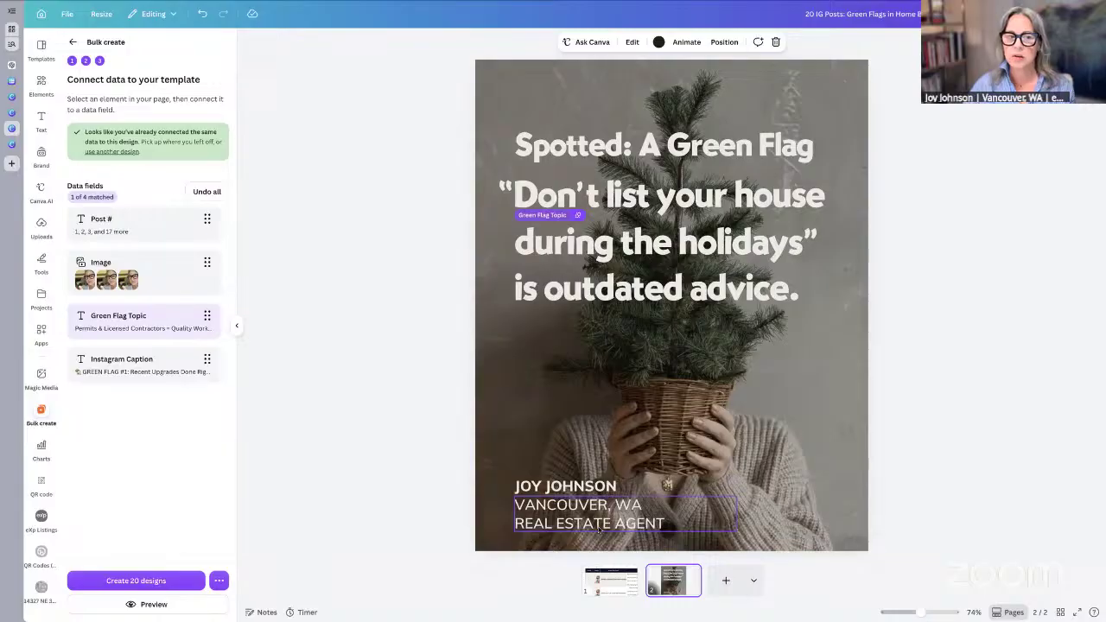
pyautogui.click(570, 450)
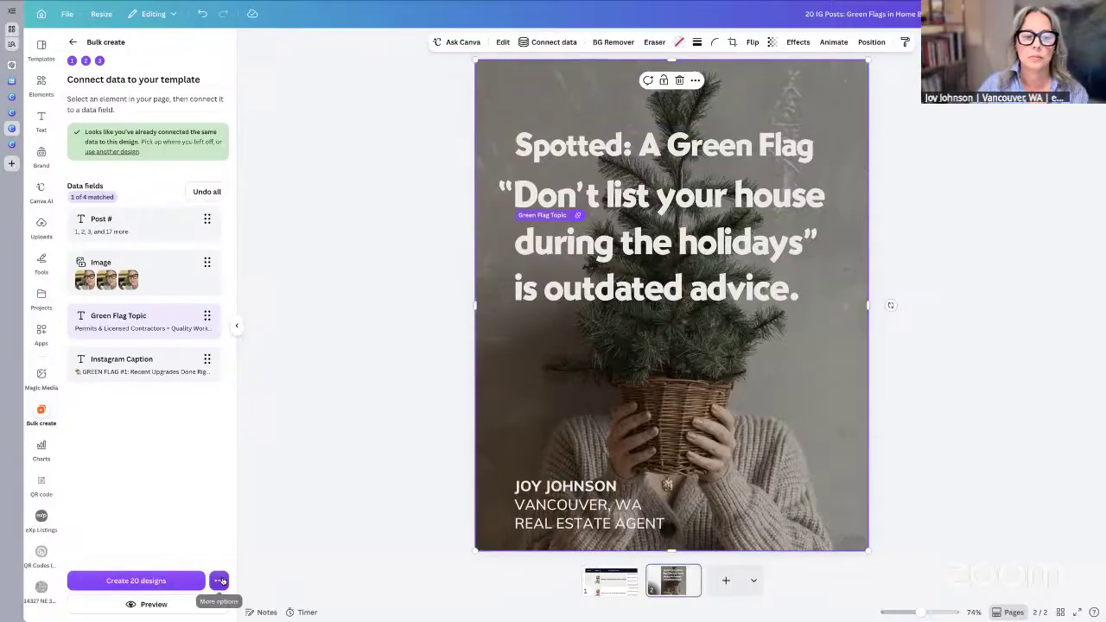
pyautogui.click(134, 320)
pyautogui.click(1042, 245)
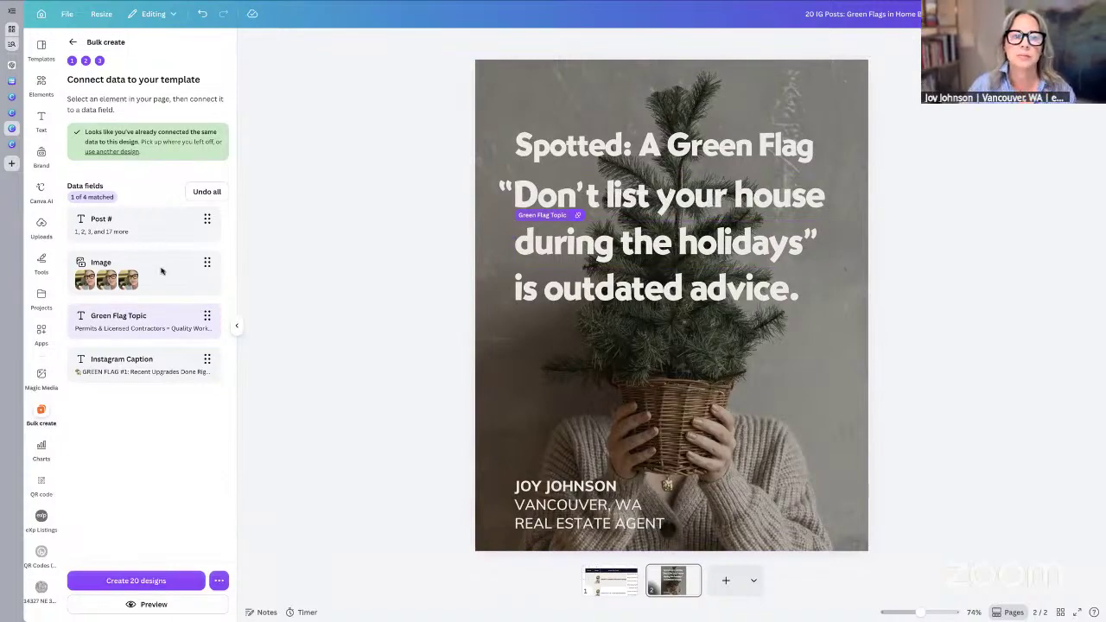
pyautogui.click(582, 365)
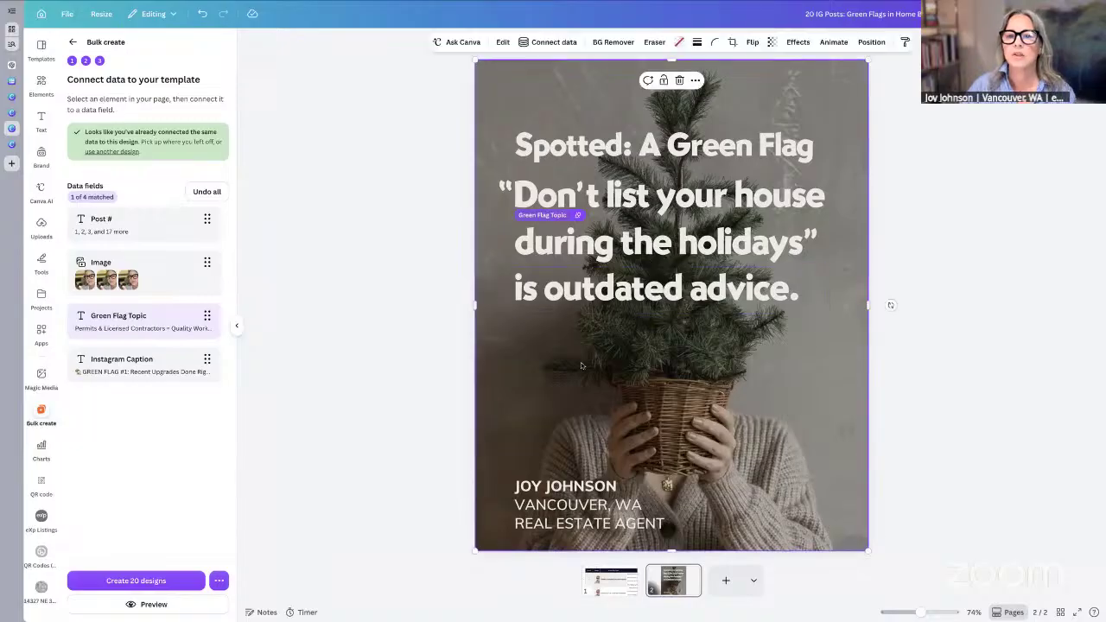
pyautogui.press('Escape')
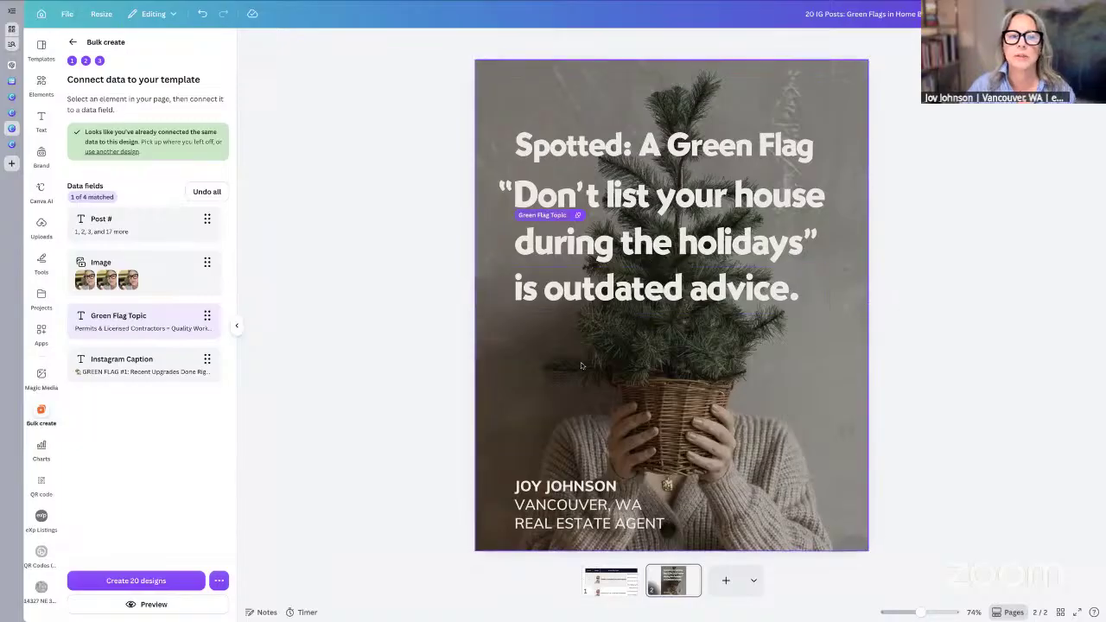
pyautogui.click(581, 365)
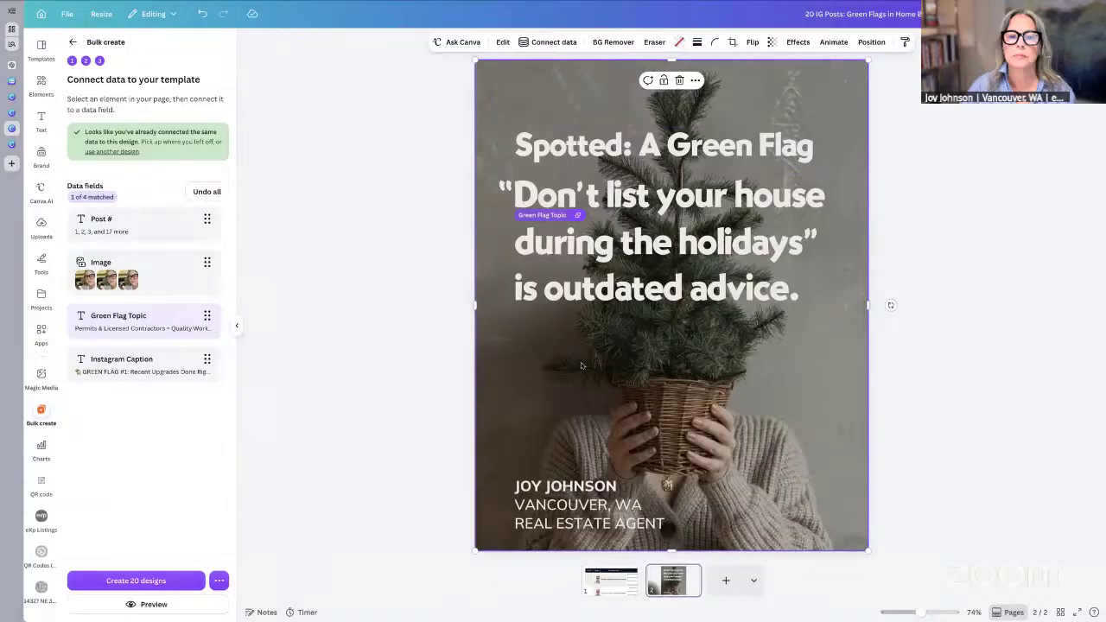
pyautogui.press('Escape')
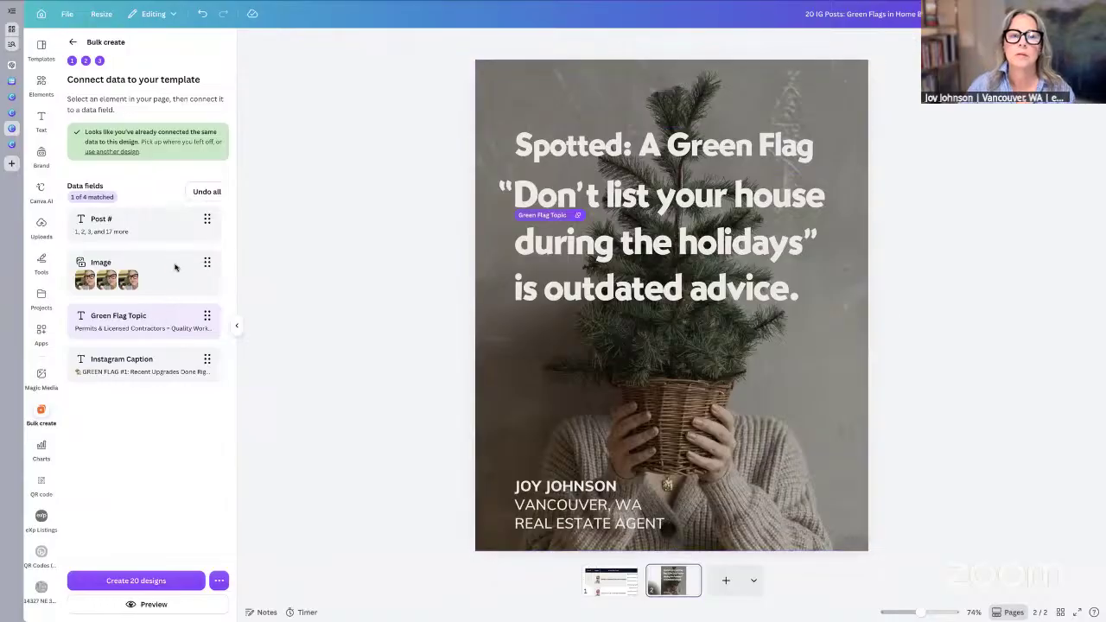
pyautogui.click(595, 230)
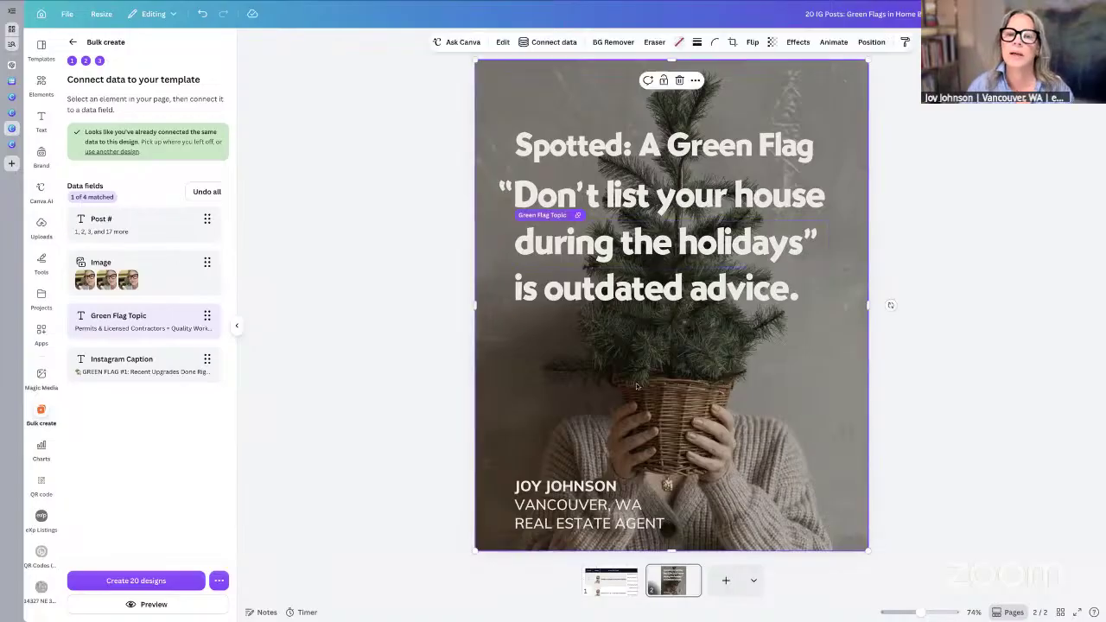
# Step: Connect the background photo to the Image data field, redoing the link after an undo
pyautogui.click(566, 43)
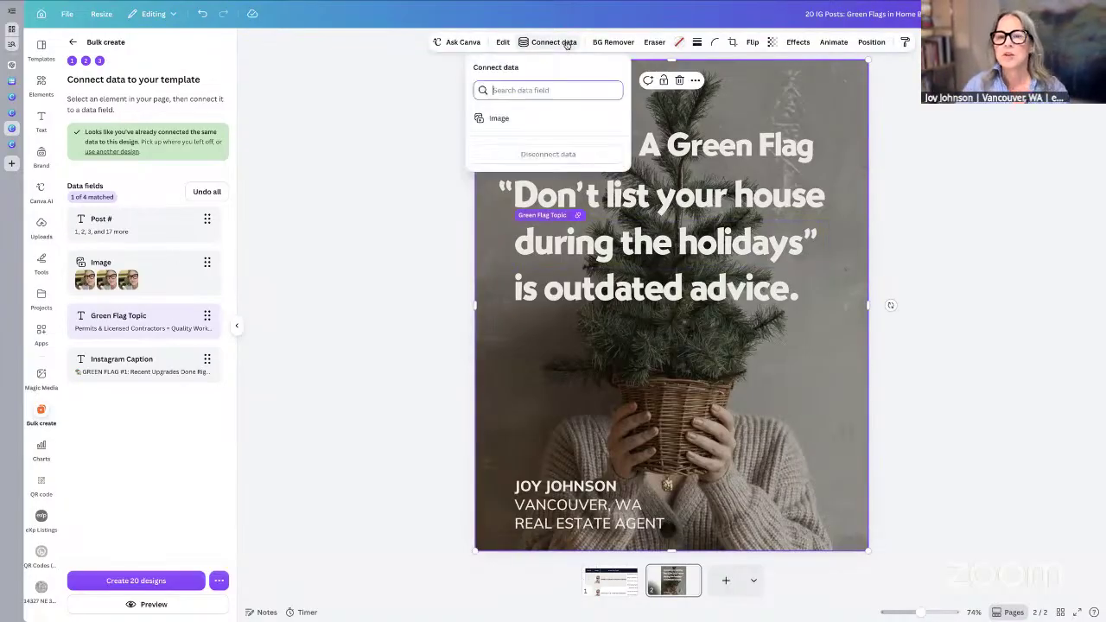
pyautogui.click(491, 119)
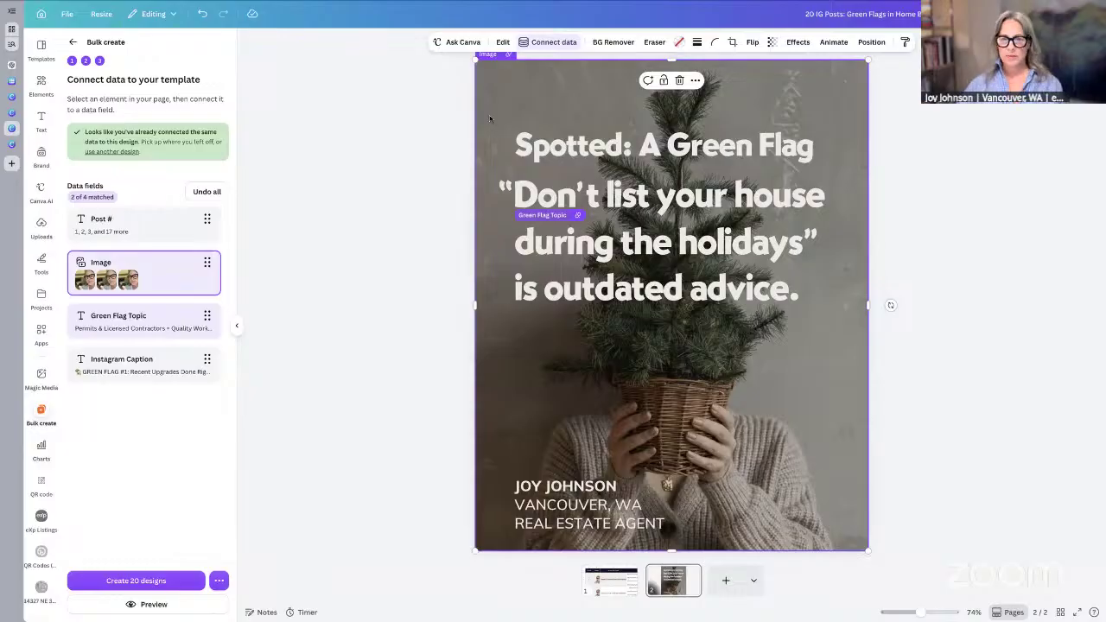
pyautogui.click(203, 14)
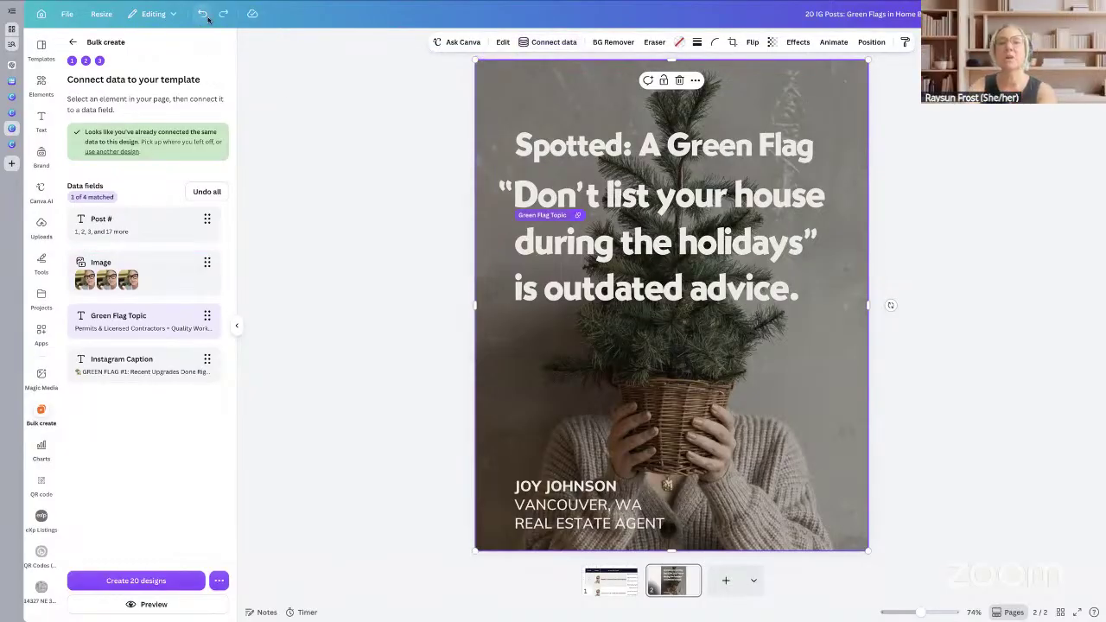
pyautogui.click(372, 376)
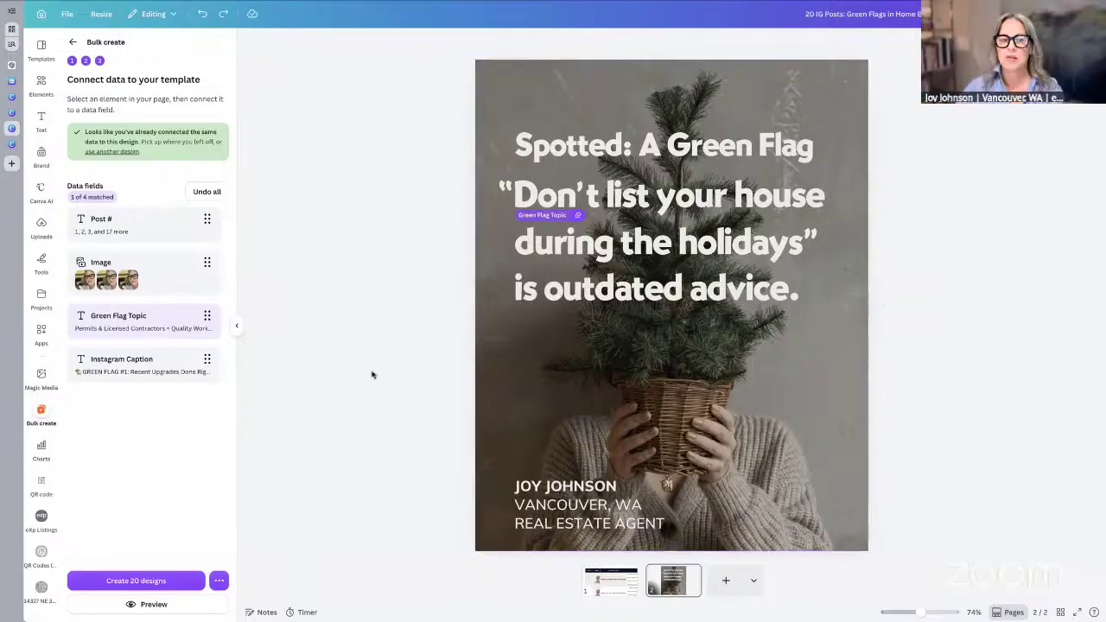
pyautogui.click(646, 391)
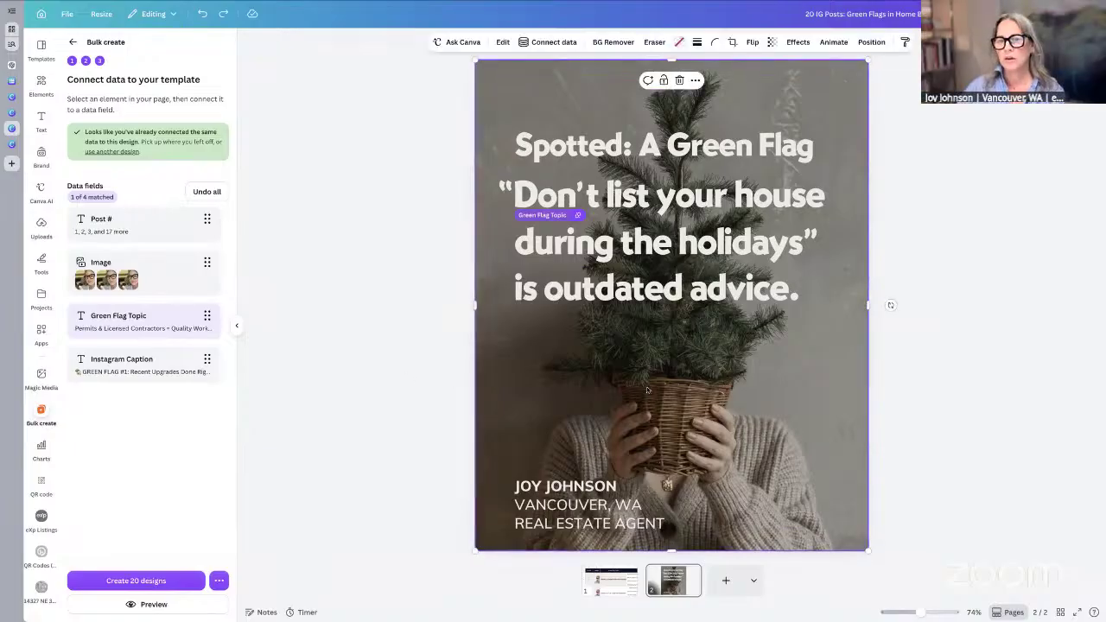
pyautogui.click(551, 44)
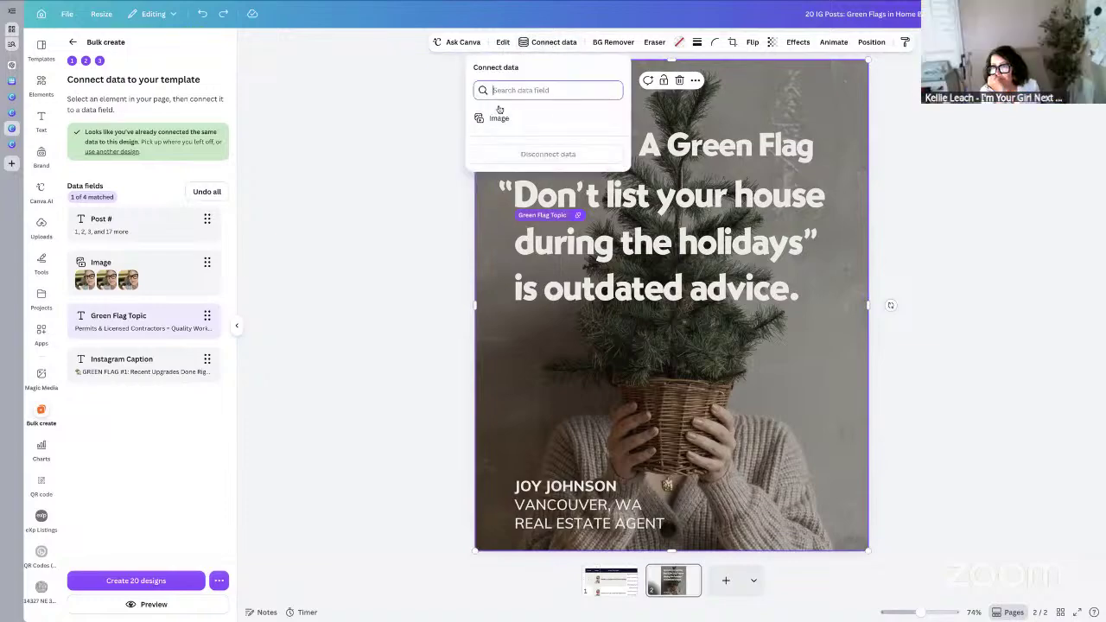
pyautogui.click(508, 120)
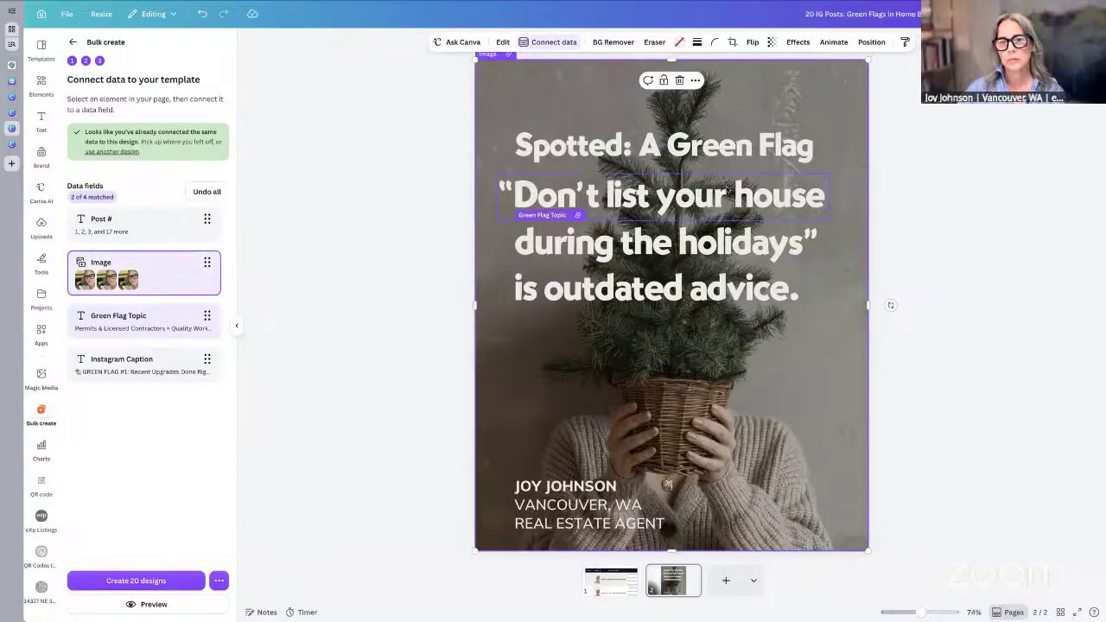
pyautogui.click(727, 190)
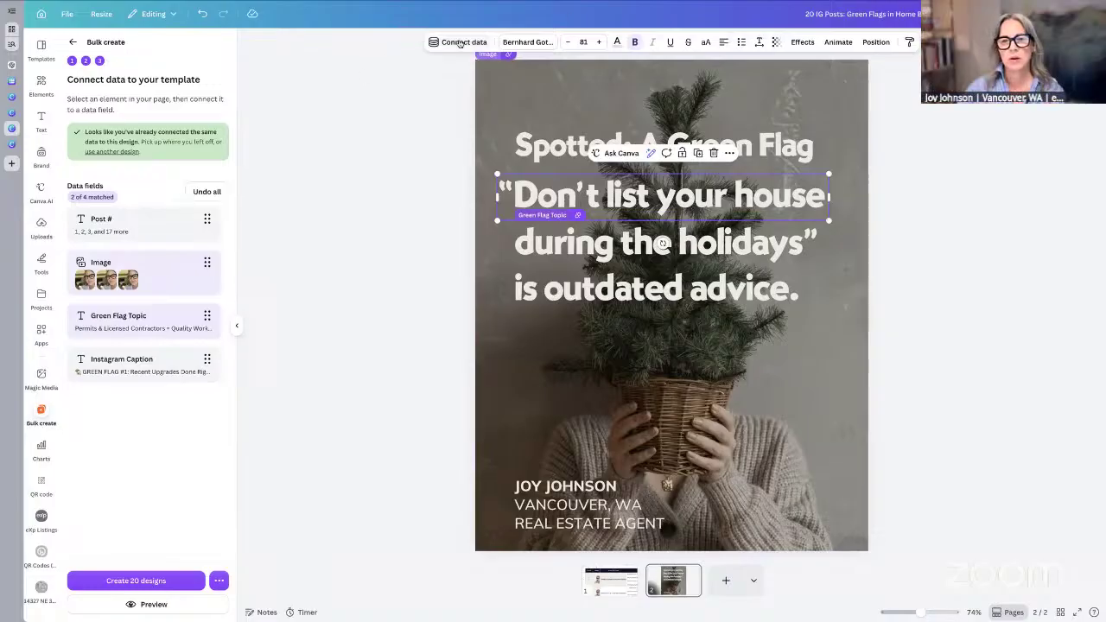
# Step: Send the 'during the holidays' line to Ask Canva, then remove it, undo, and collapse the panel
pyautogui.click(622, 245)
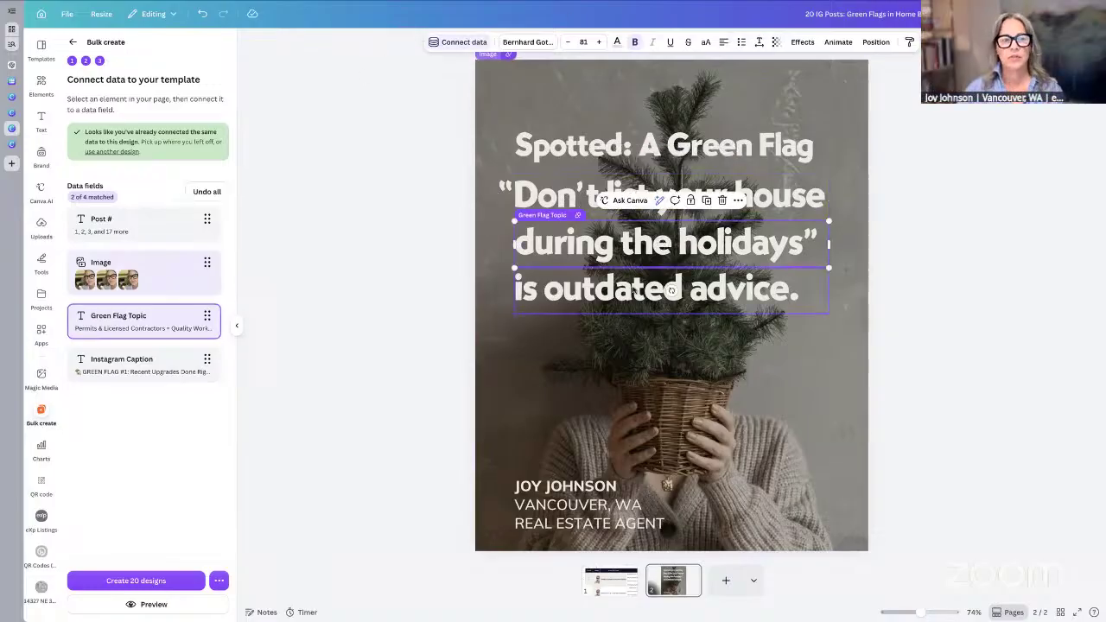
pyautogui.tripleClick(665, 244)
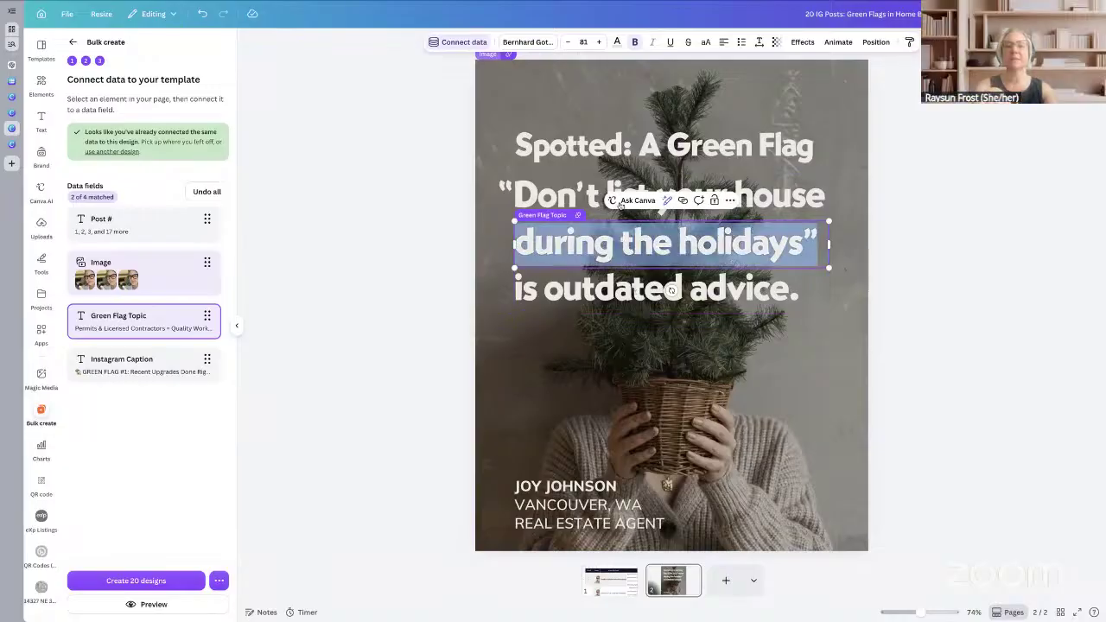
pyautogui.click(620, 202)
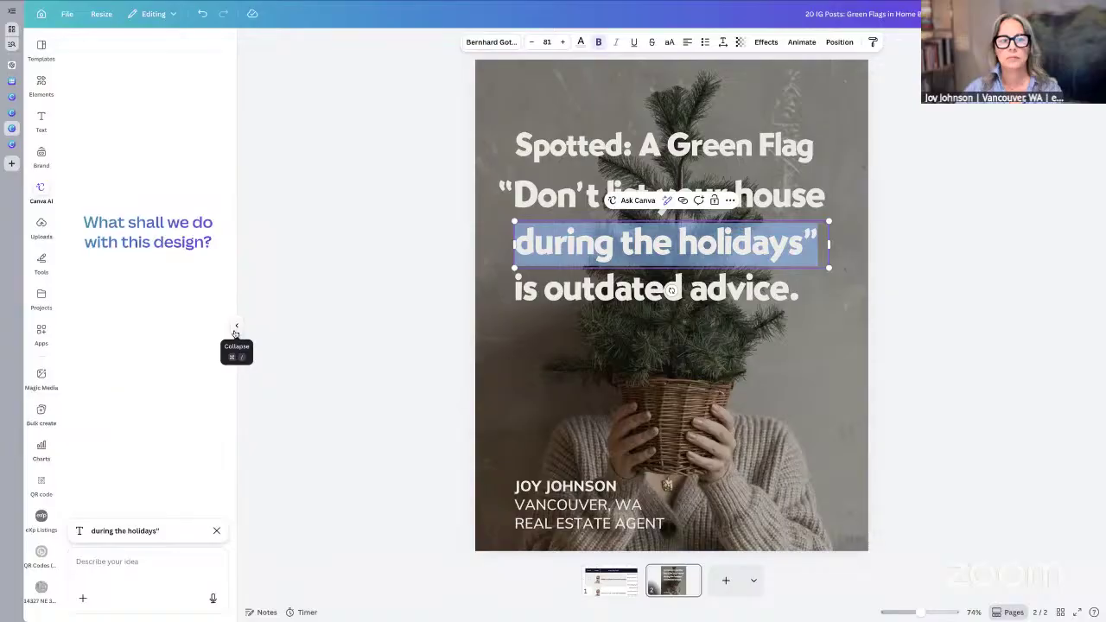
pyautogui.click(810, 199)
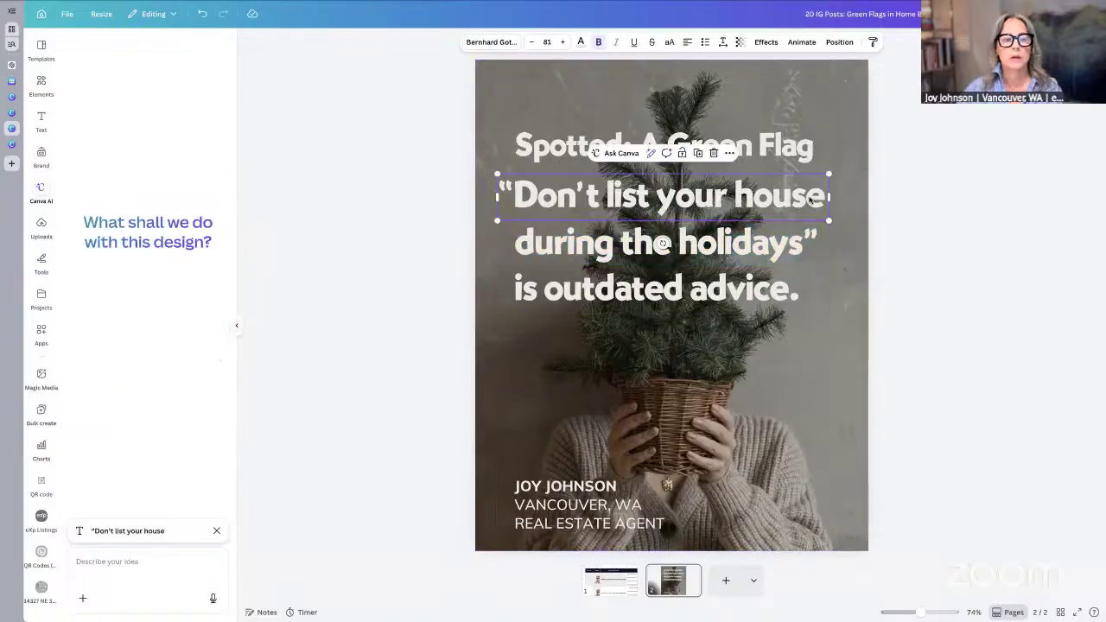
pyautogui.click(216, 530)
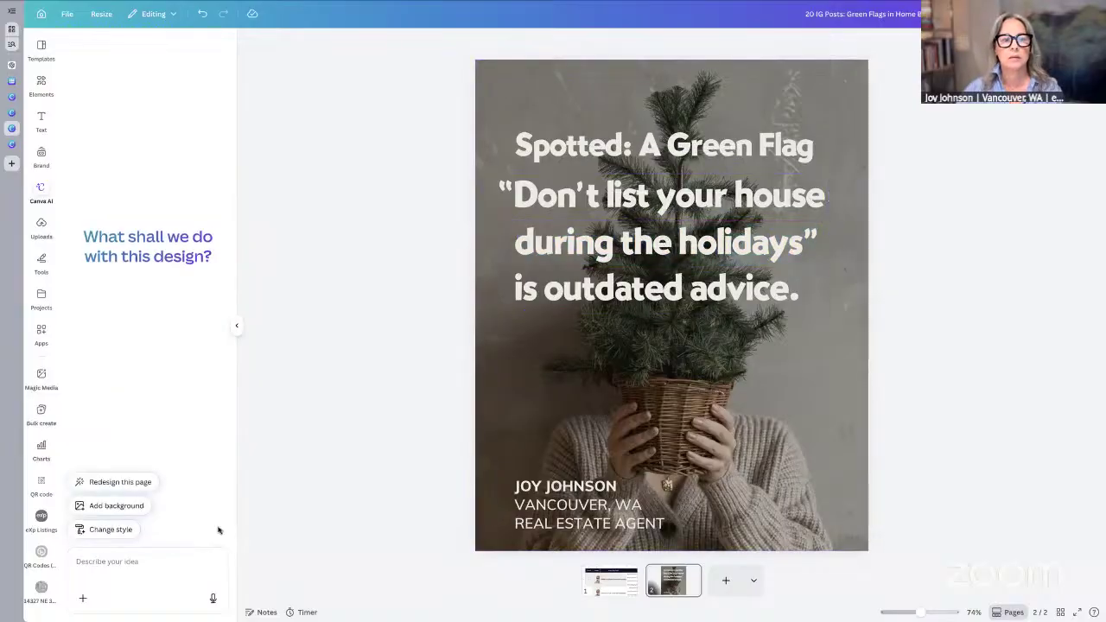
pyautogui.click(203, 15)
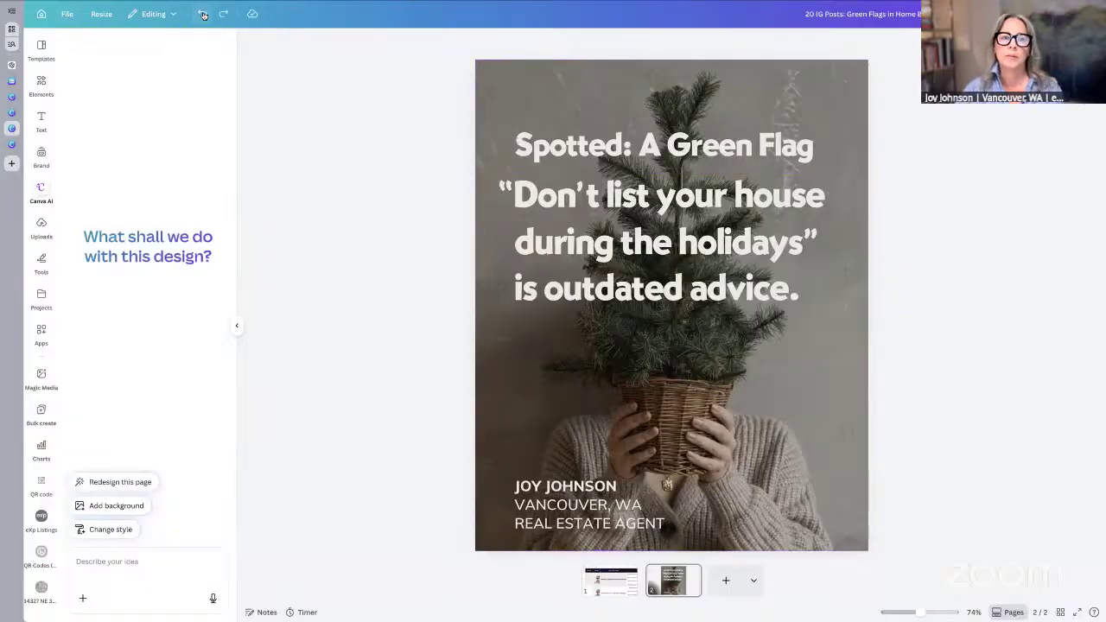
pyautogui.click(237, 329)
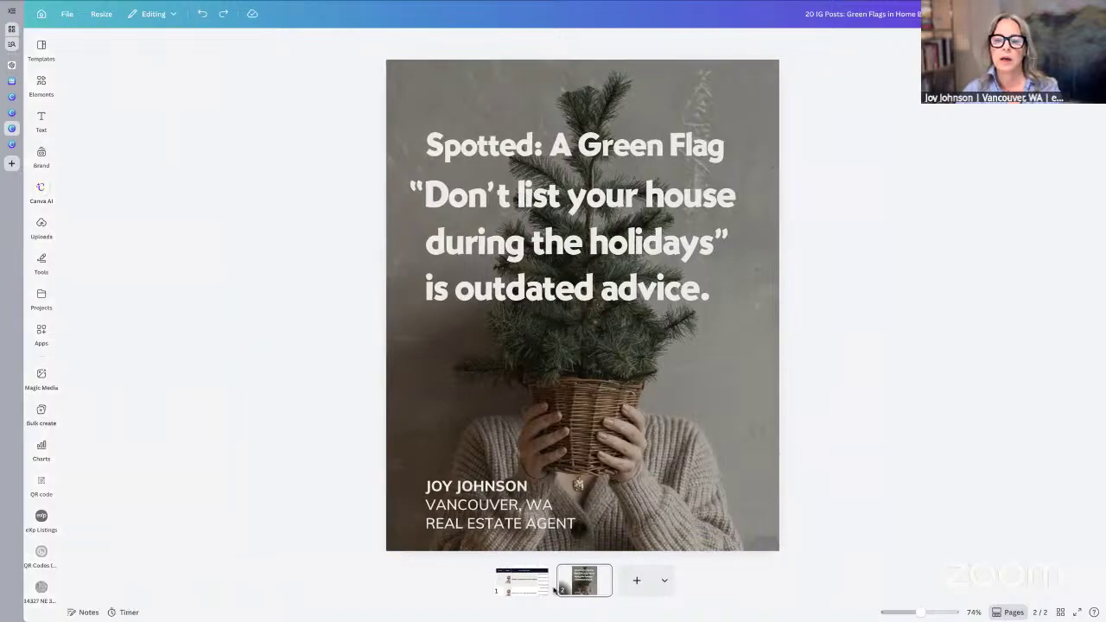
# Step: Return to the page 1 sheet, restart Bulk create, and undo/redo to keep the column B photos
pyautogui.click(517, 588)
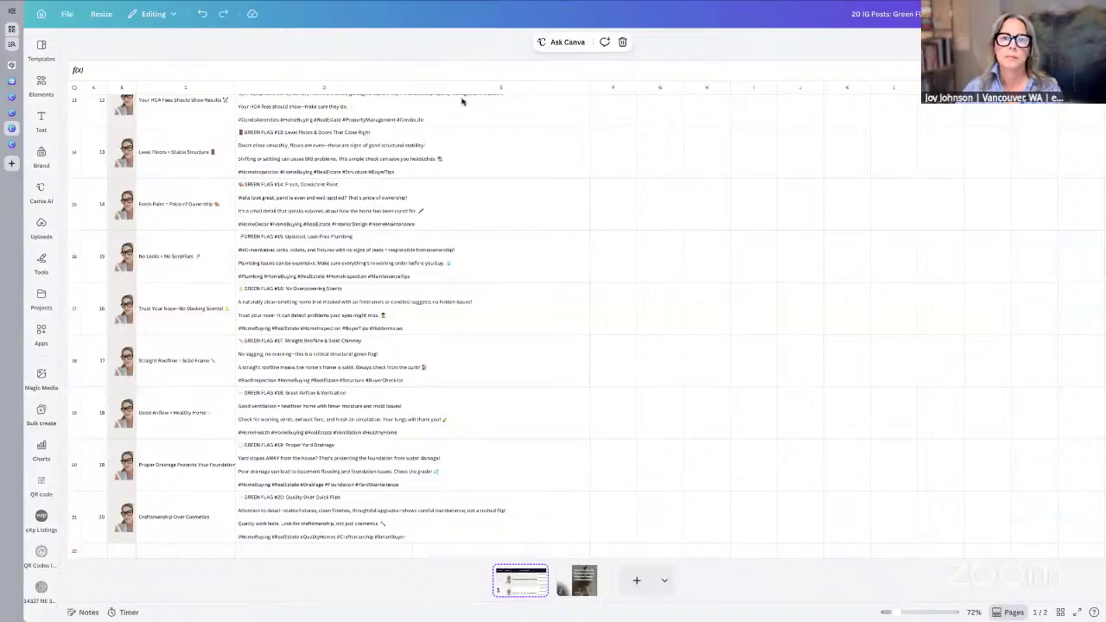
pyautogui.click(601, 123)
pyautogui.click(396, 41)
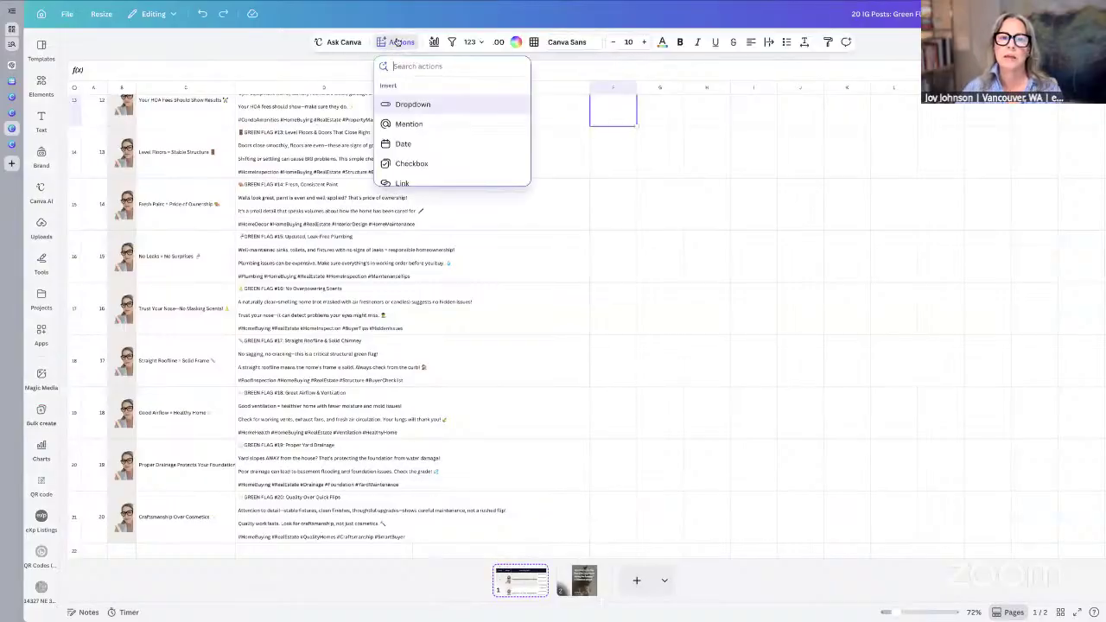
pyautogui.scroll(-2, 424, 138)
pyautogui.scroll(-3, 423, 137)
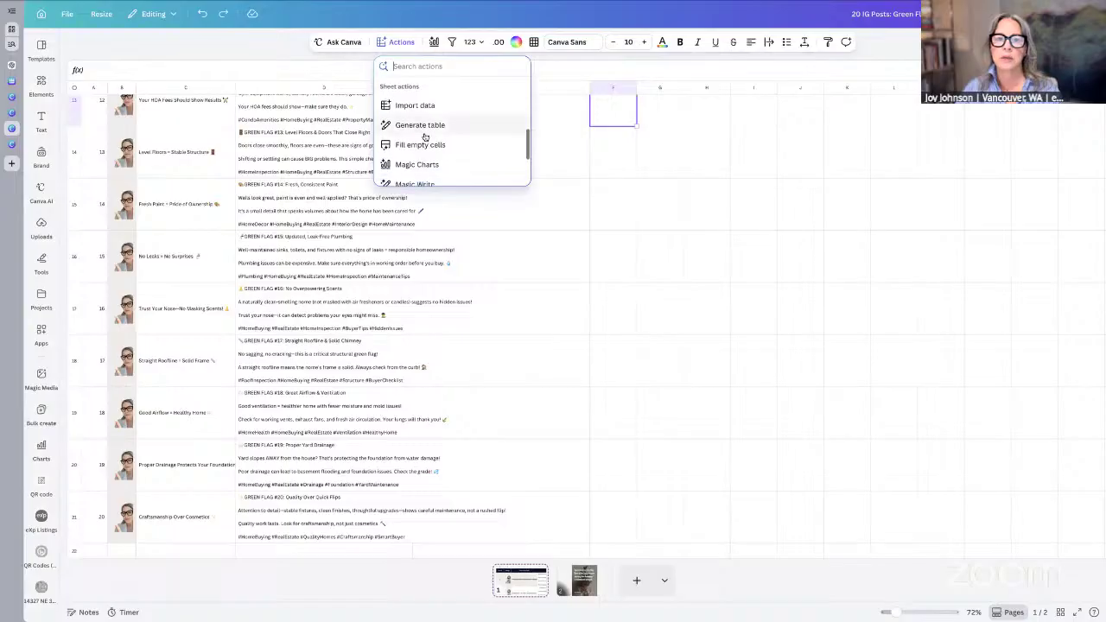
pyautogui.click(414, 123)
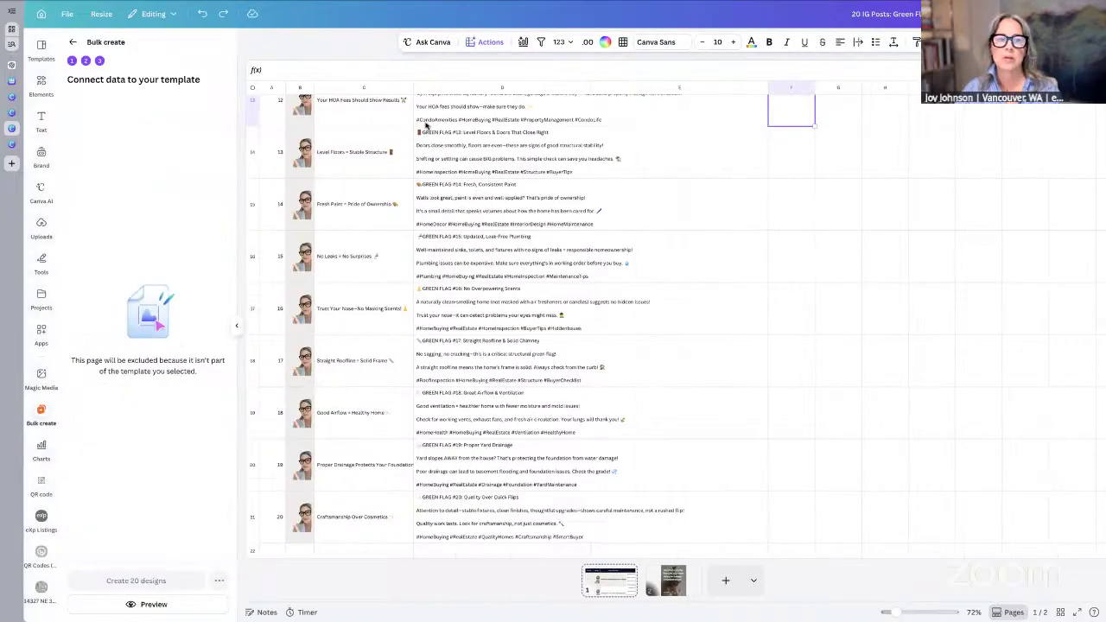
pyautogui.click(202, 16)
pyautogui.click(203, 17)
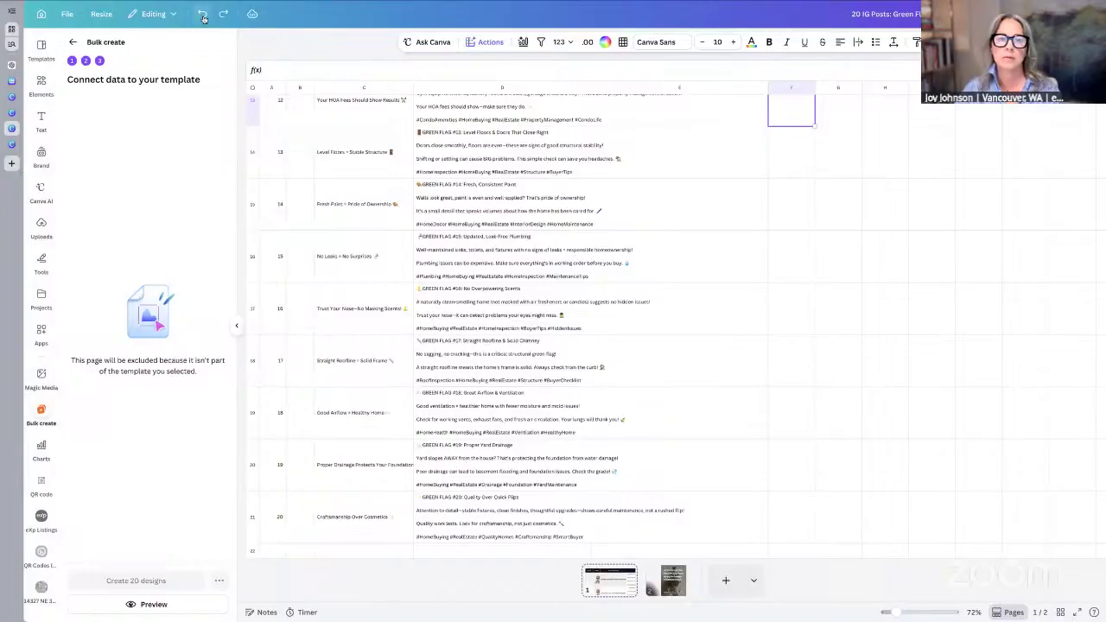
pyautogui.click(222, 15)
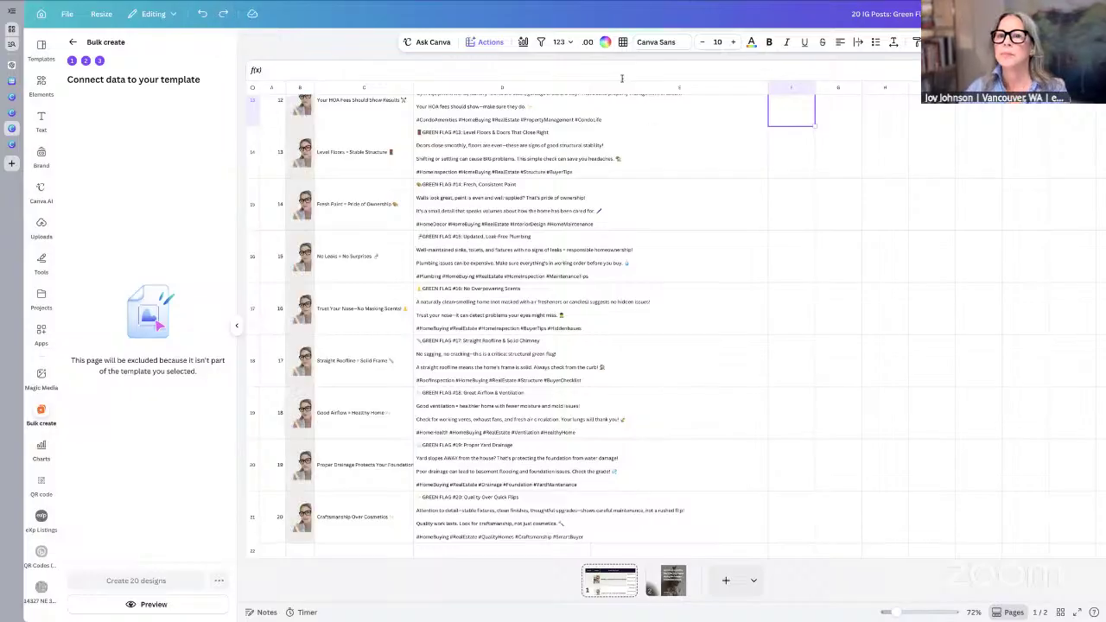
# Step: Dismiss the quick actions list and collapse the Bulk create panel
pyautogui.click(493, 42)
pyautogui.scroll(-3, 523, 162)
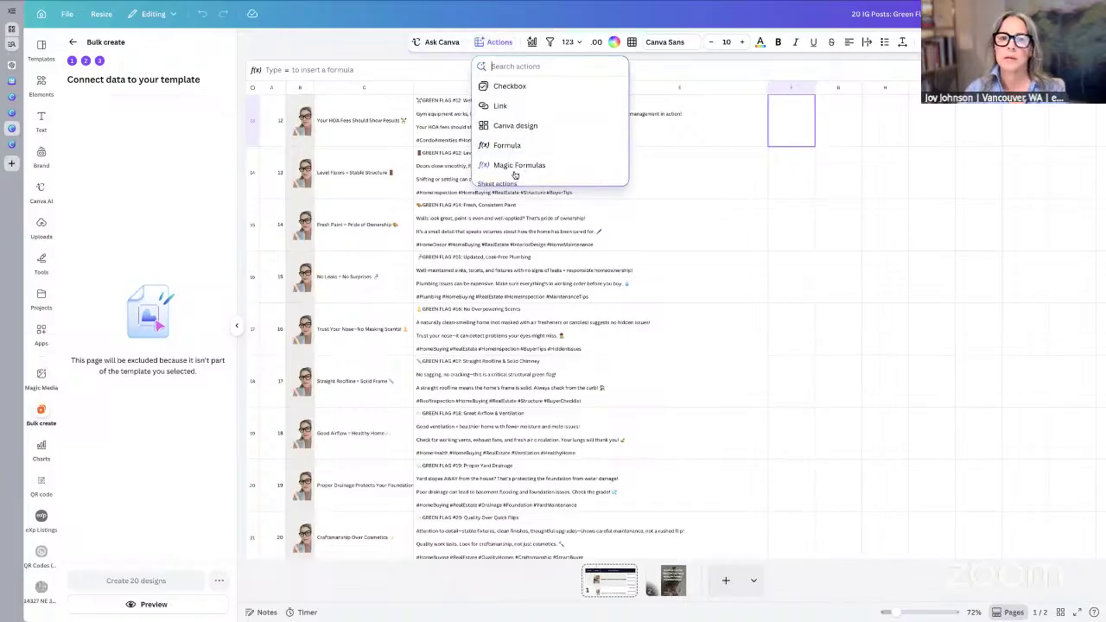
pyautogui.scroll(-3, 523, 159)
pyautogui.scroll(-1, 522, 159)
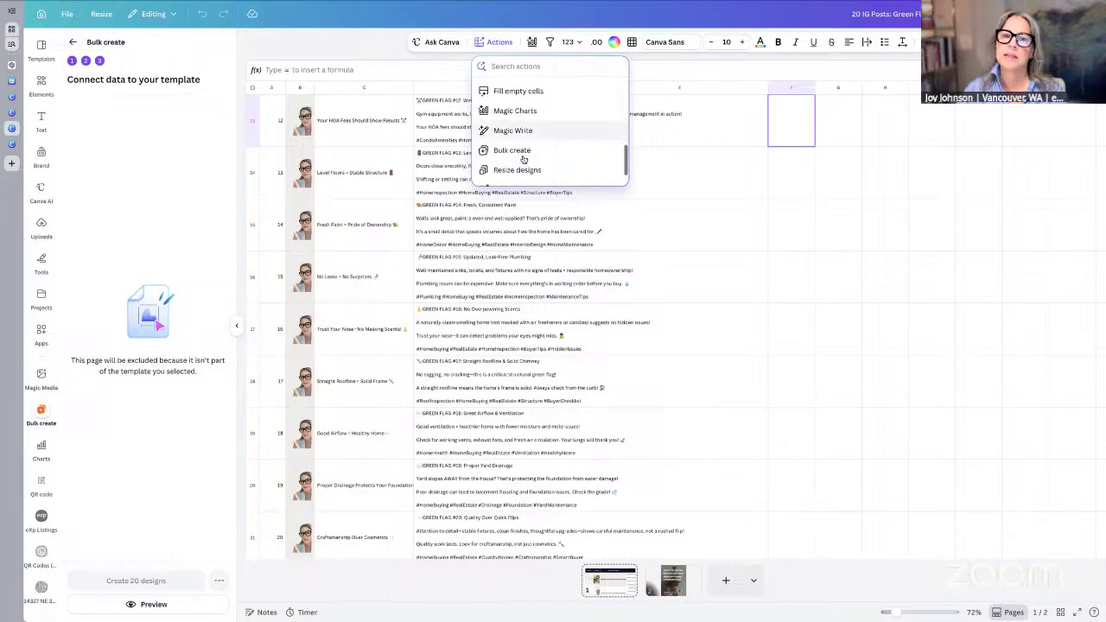
pyautogui.click(524, 153)
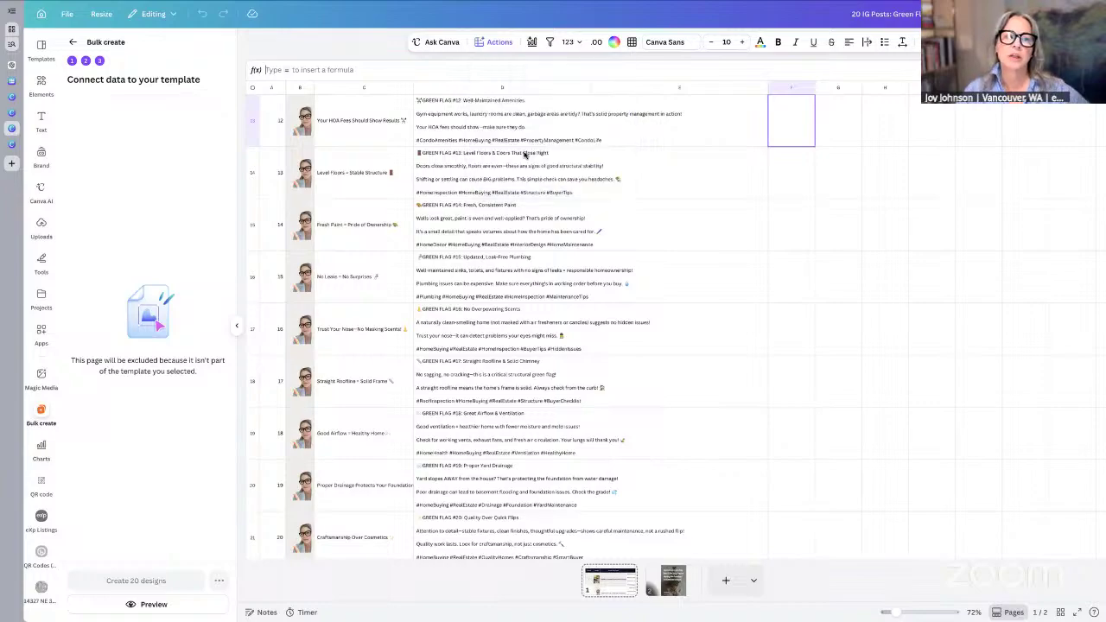
pyautogui.click(237, 325)
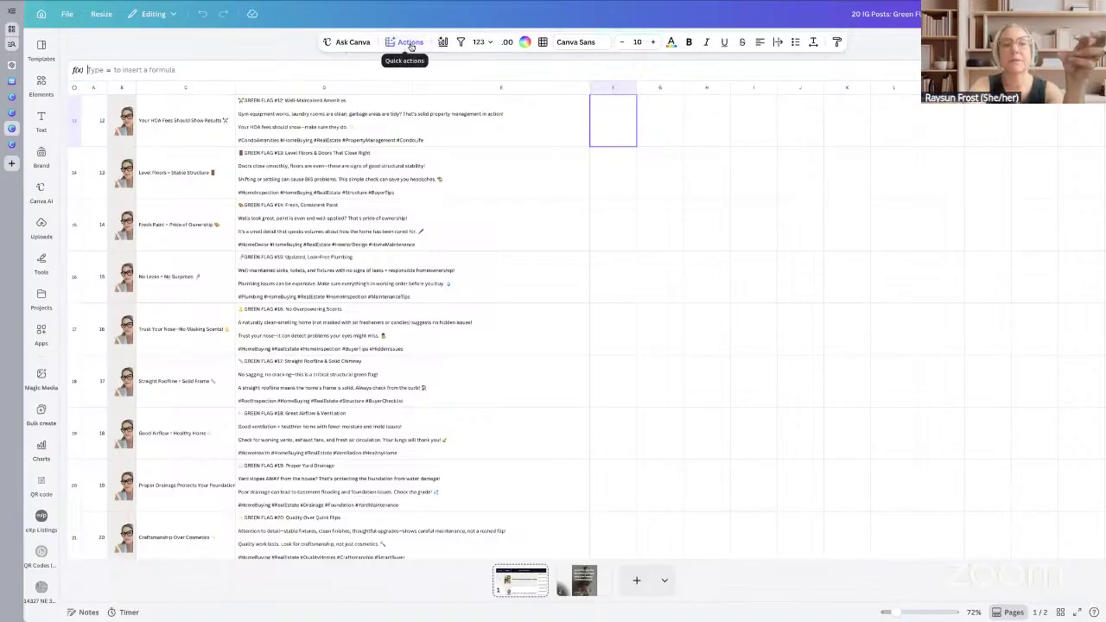
# Step: Select the GREEN FLAG #12 caption cell and preview the Green Flag image page, then return
pyautogui.click(402, 104)
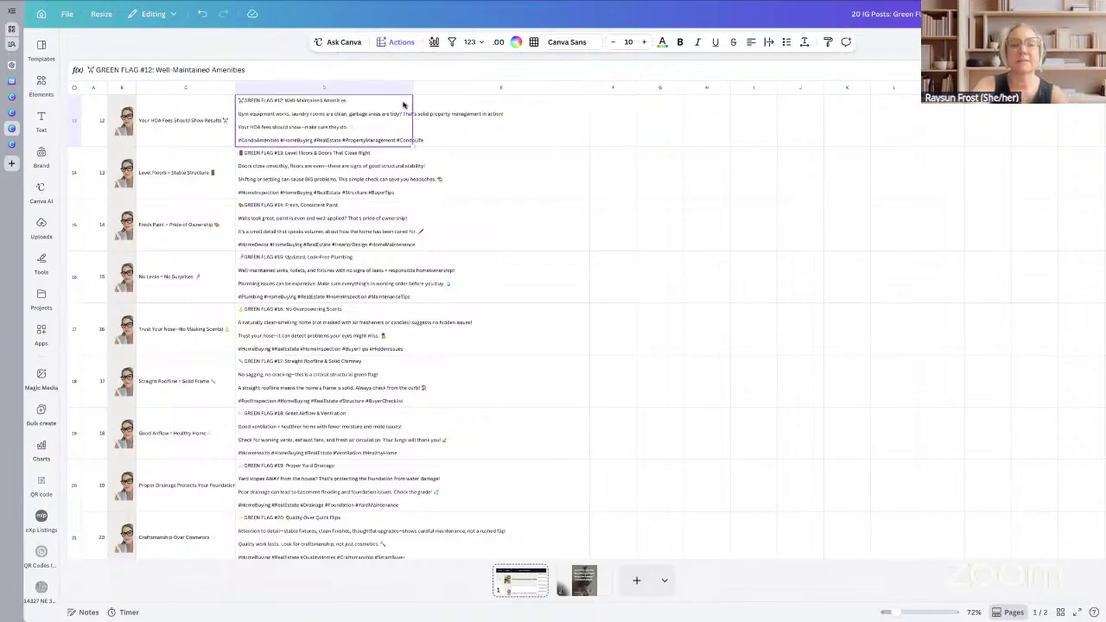
pyautogui.click(582, 591)
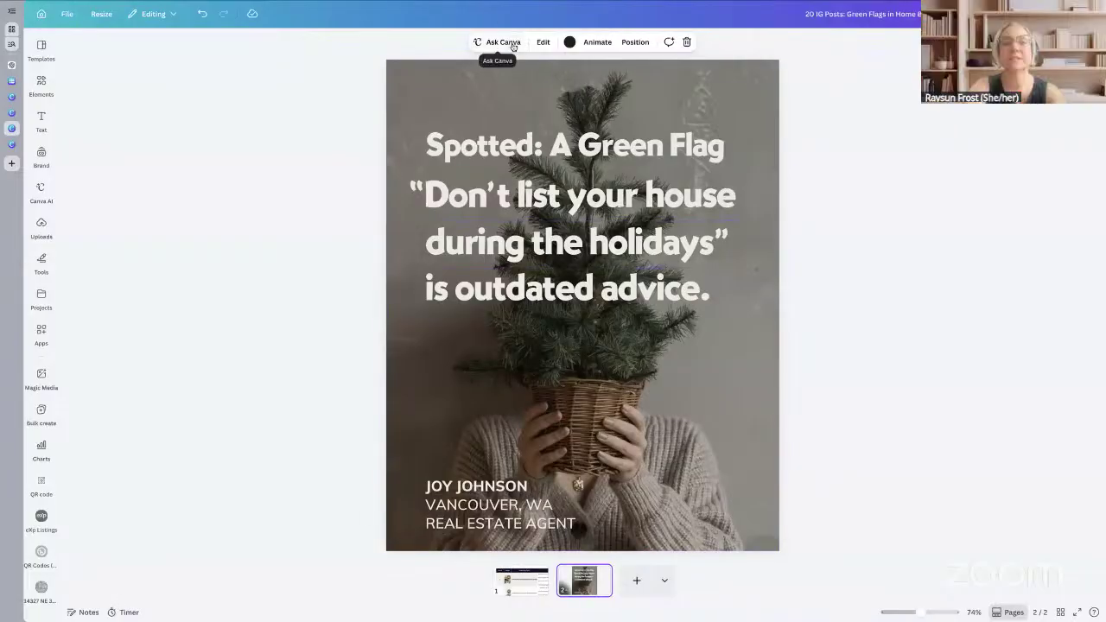
pyautogui.click(532, 595)
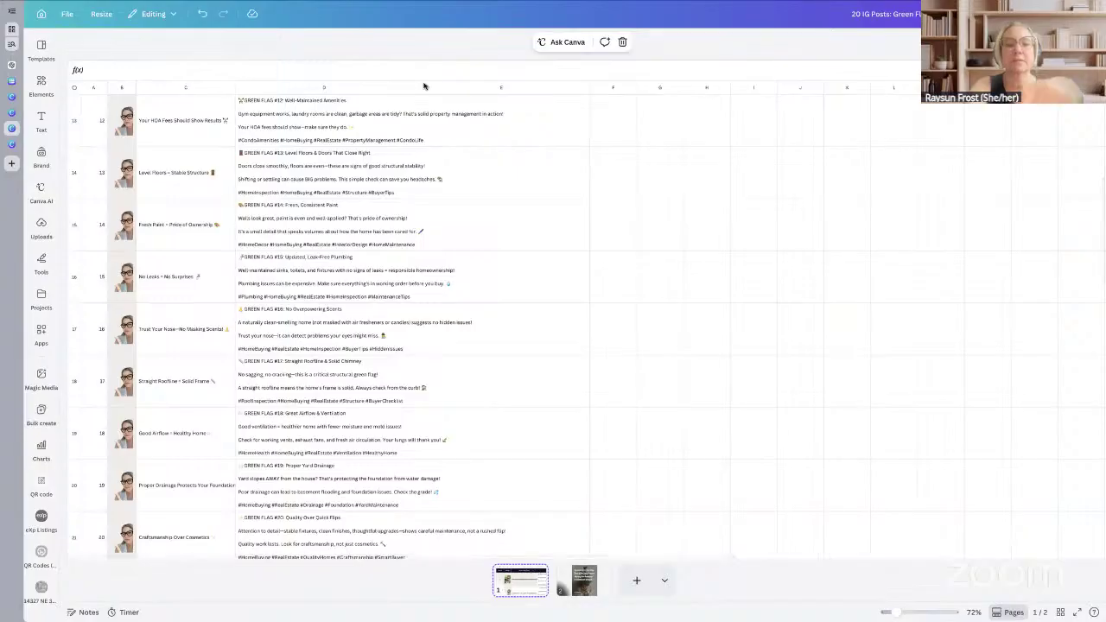
pyautogui.click(398, 105)
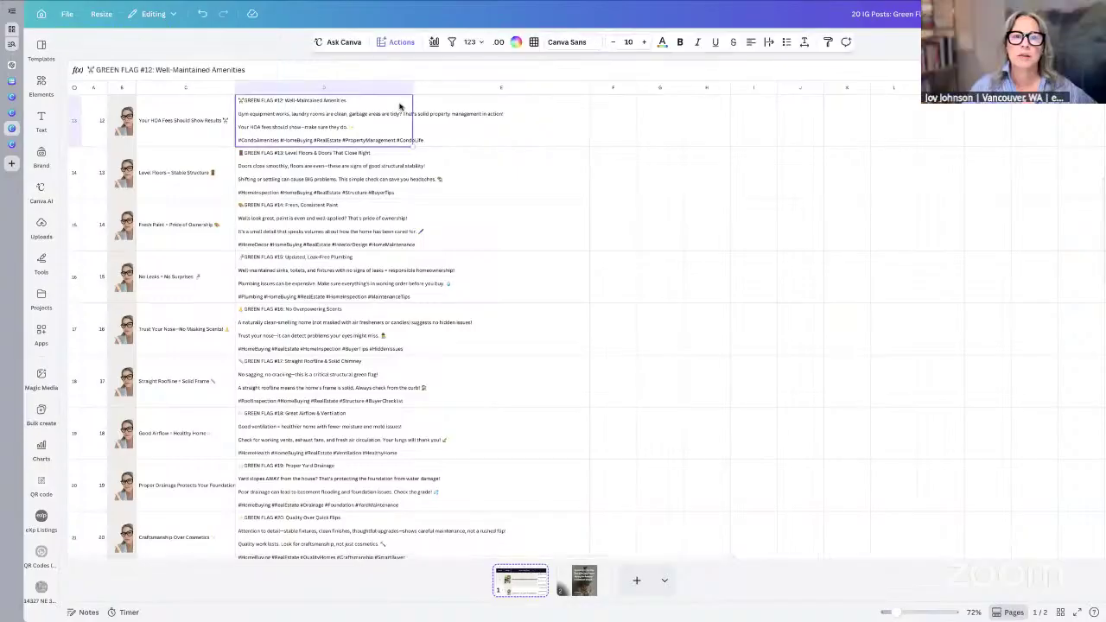
# Step: Start Bulk create from quick actions, collapse its panel, and reopen the quick actions list
pyautogui.click(399, 42)
pyautogui.scroll(-5, 451, 130)
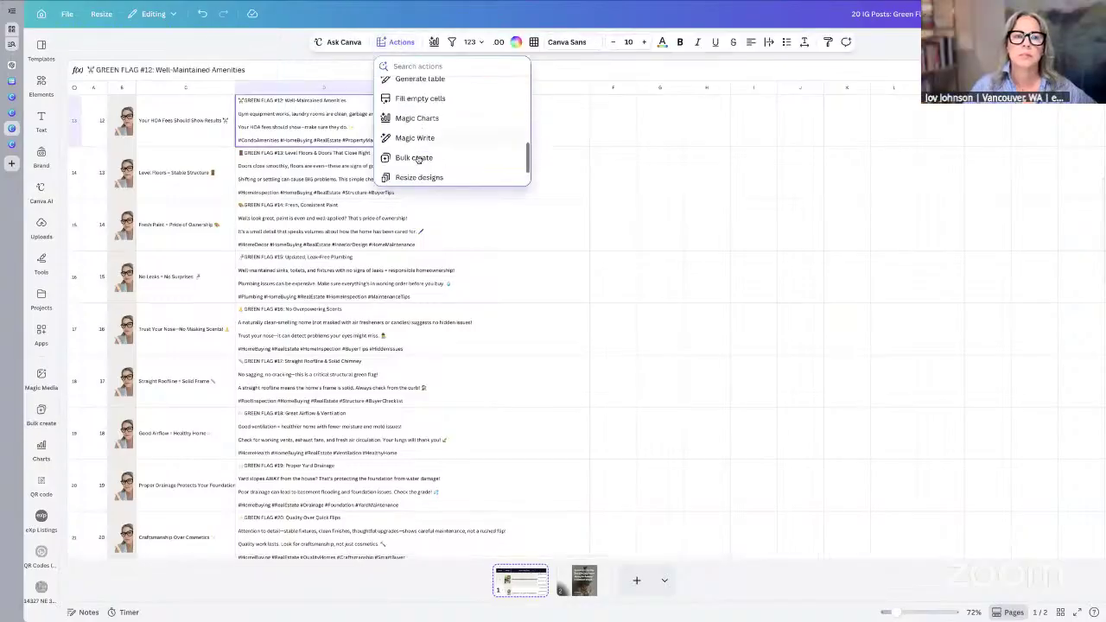
pyautogui.click(12, 144)
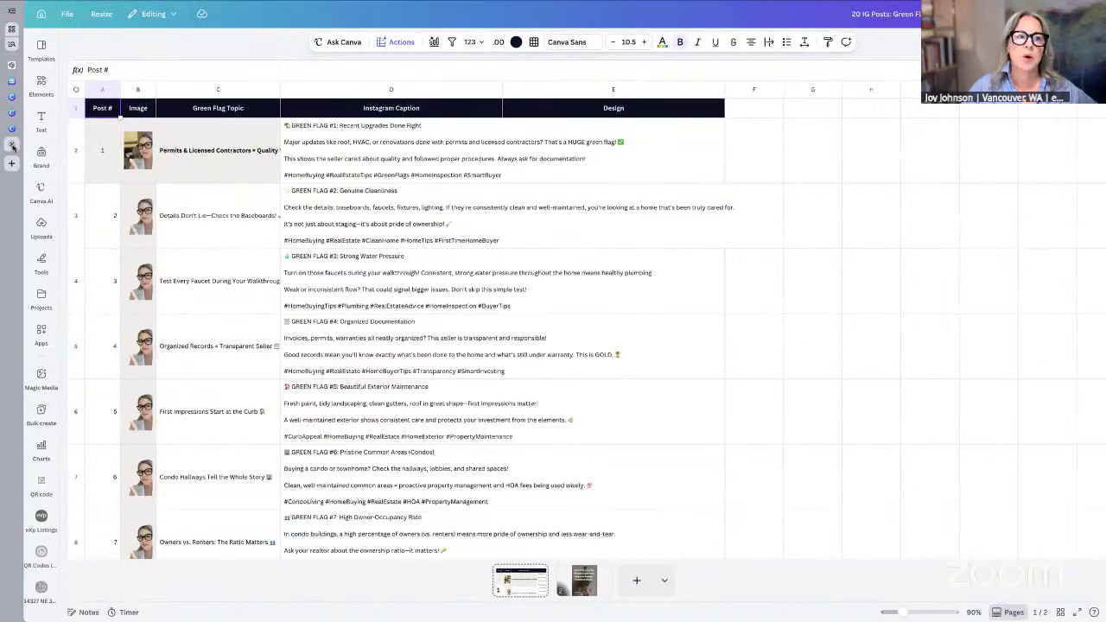
pyautogui.click(12, 128)
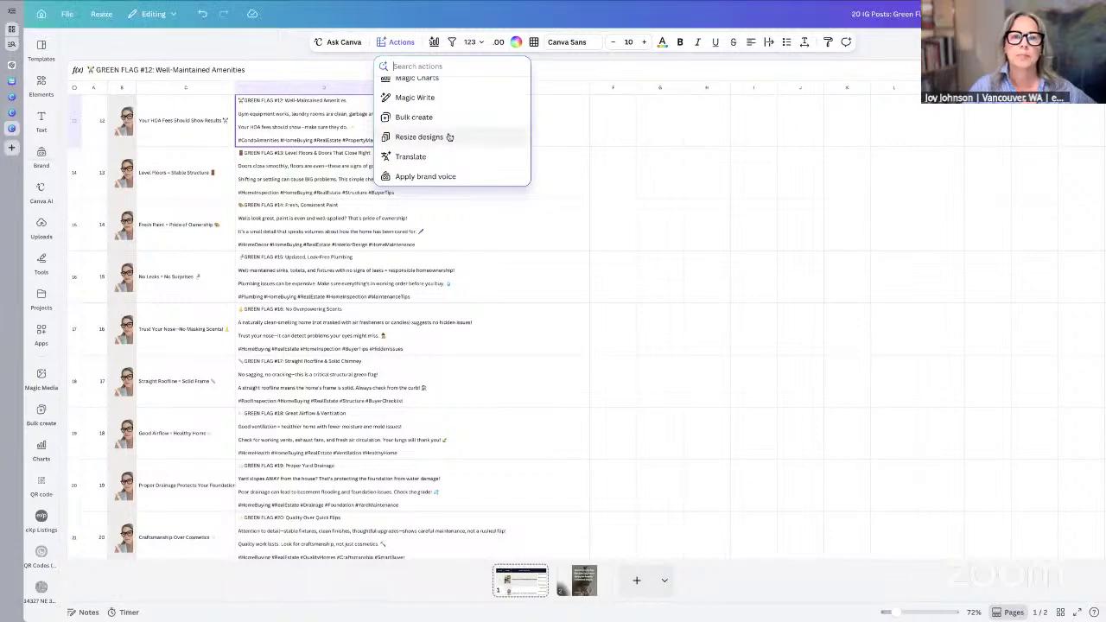
pyautogui.scroll(10, 448, 136)
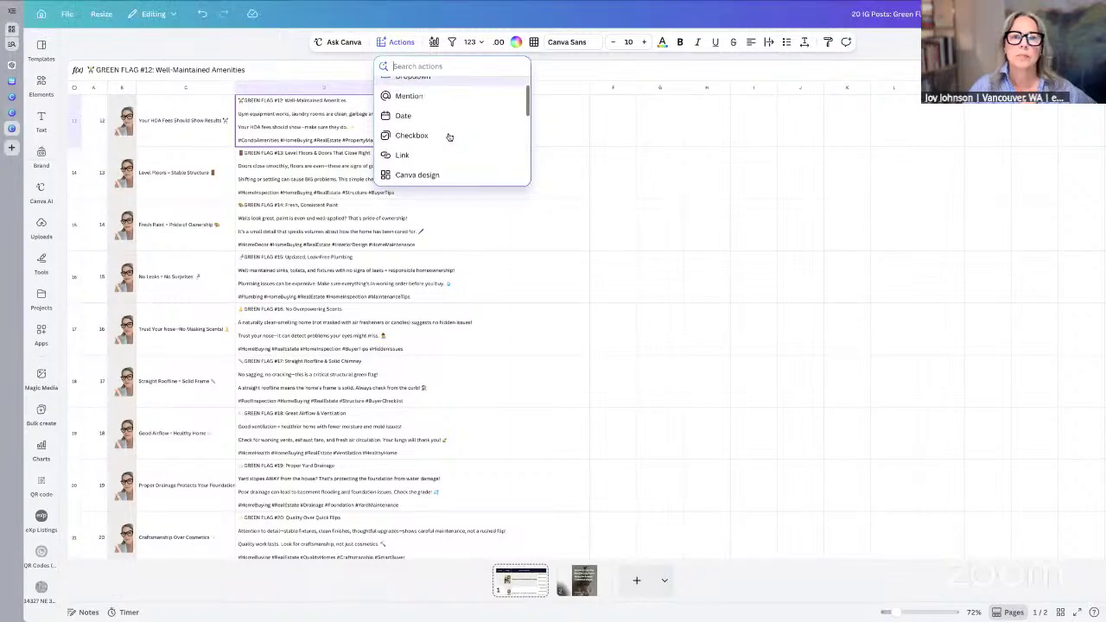
pyautogui.scroll(-5, 448, 136)
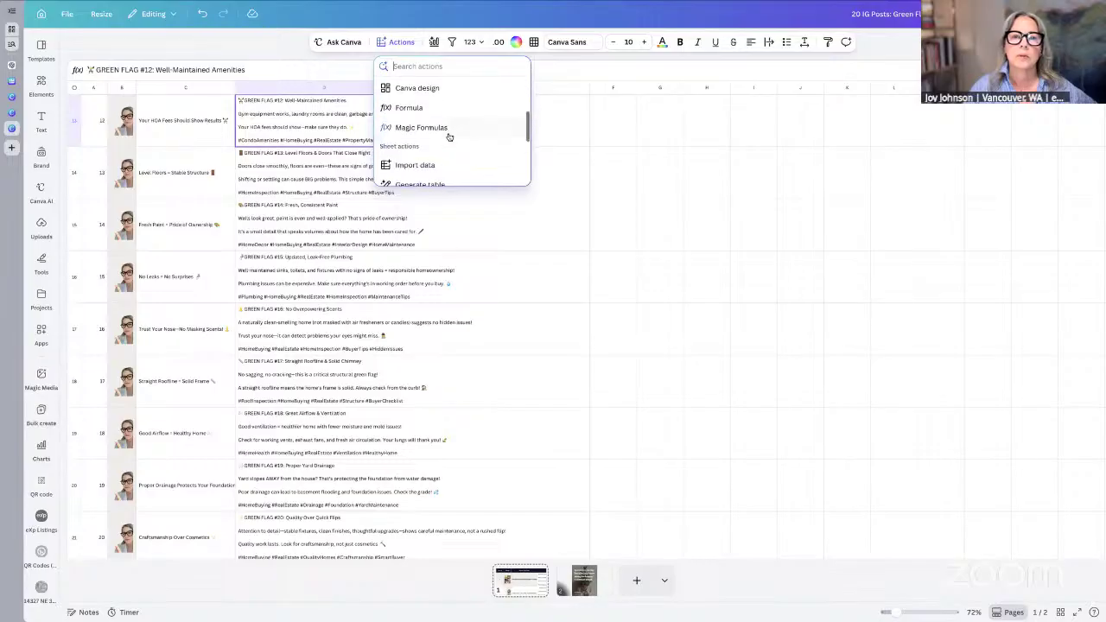
pyautogui.scroll(-3, 449, 136)
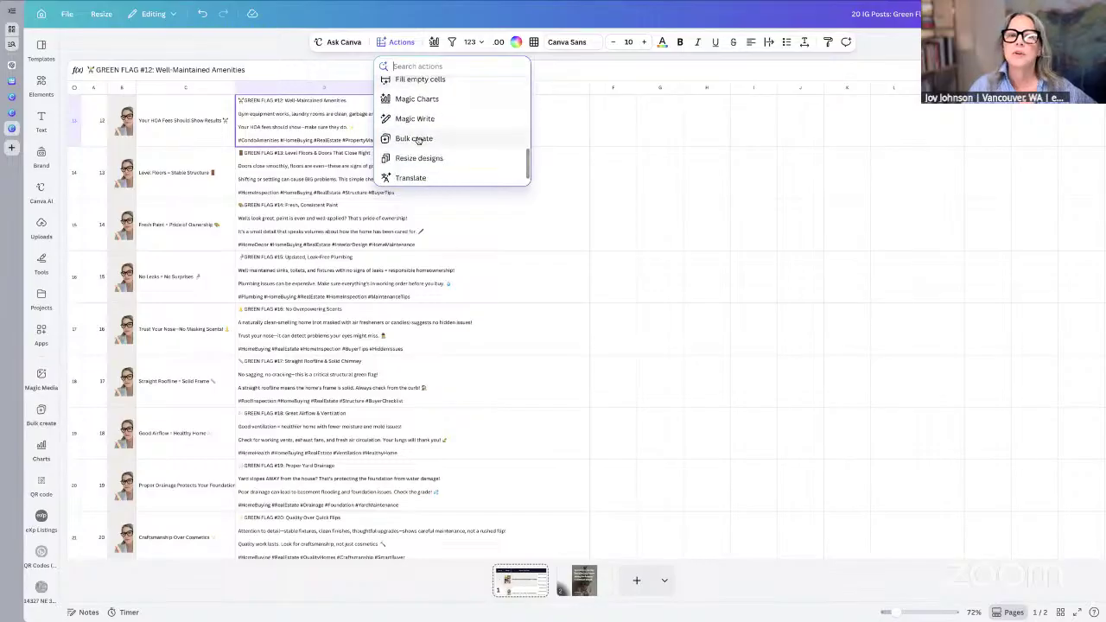
pyautogui.click(415, 139)
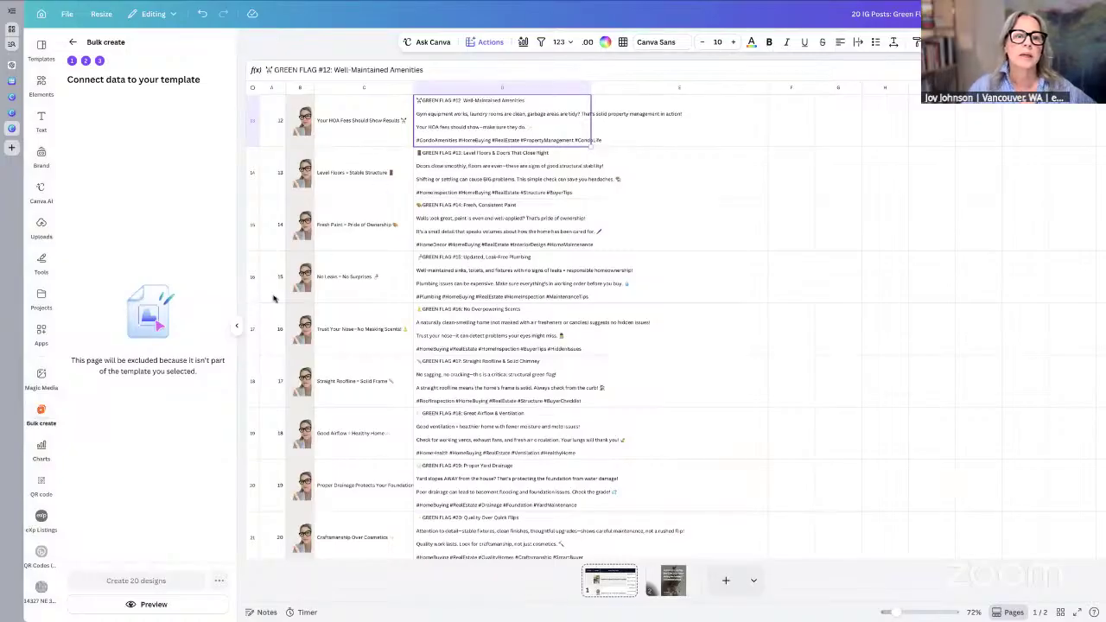
pyautogui.click(236, 326)
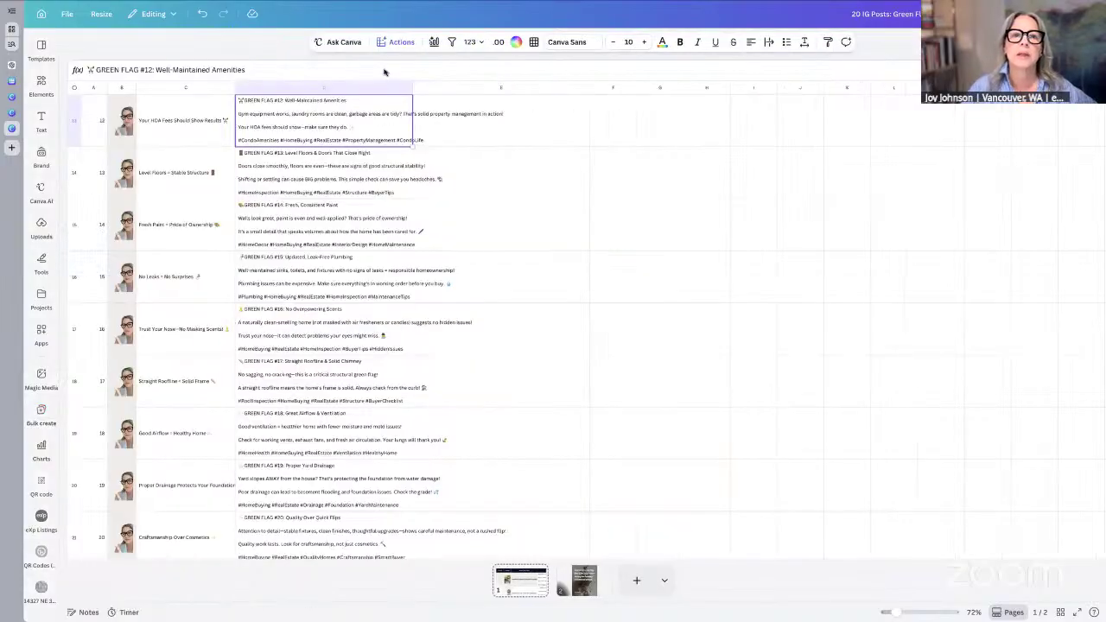
pyautogui.click(395, 40)
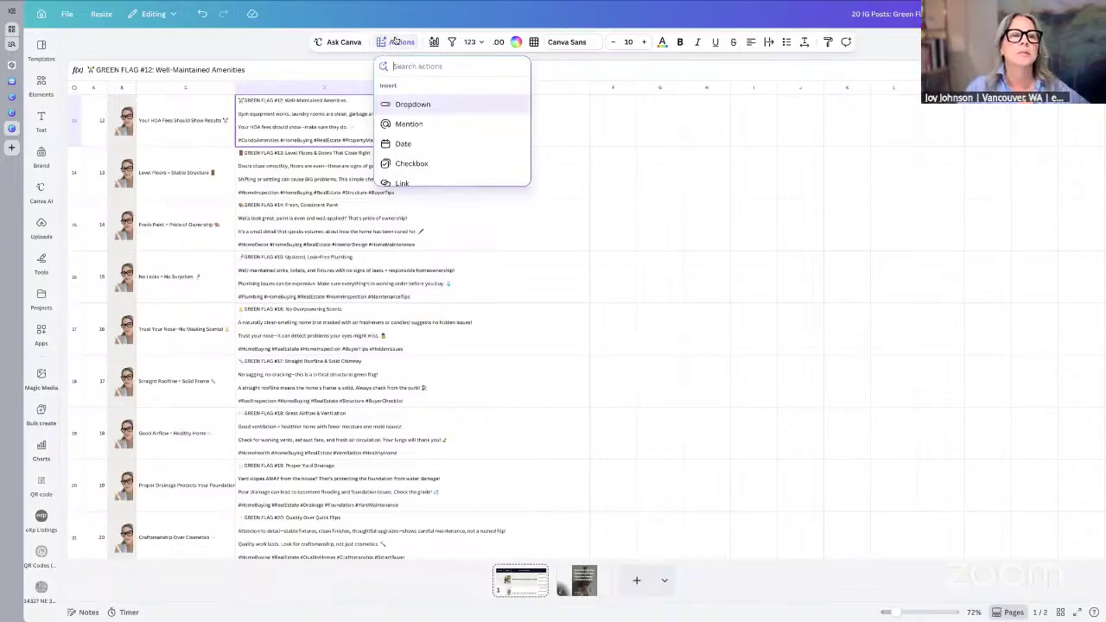
# Step: Reopen the 20 IG Posts design from Recents in All projects
pyautogui.click(10, 113)
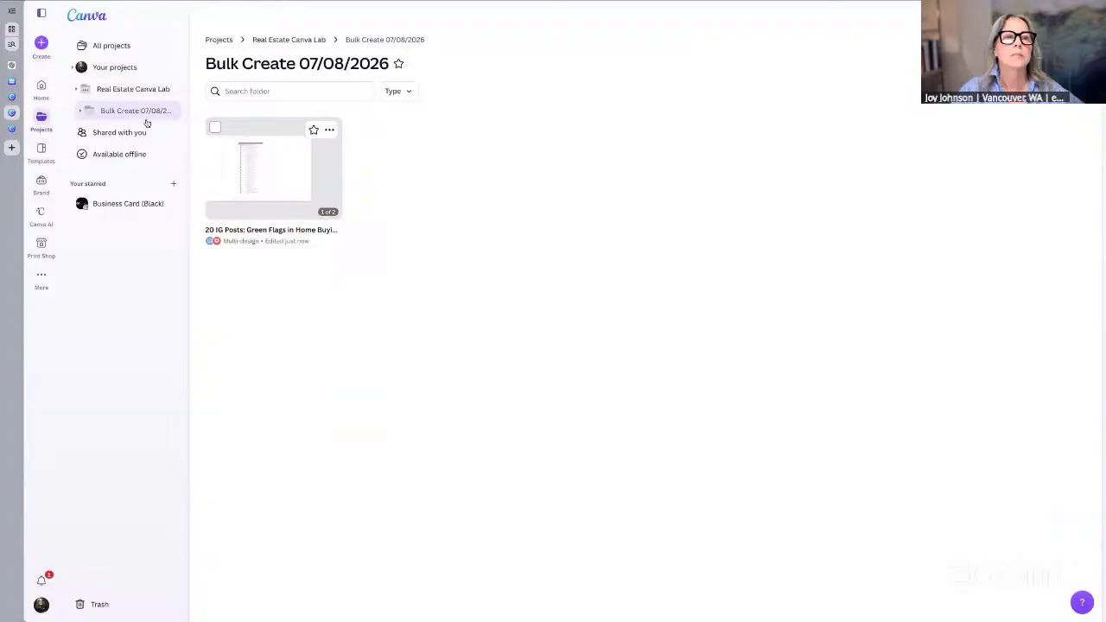
pyautogui.click(13, 96)
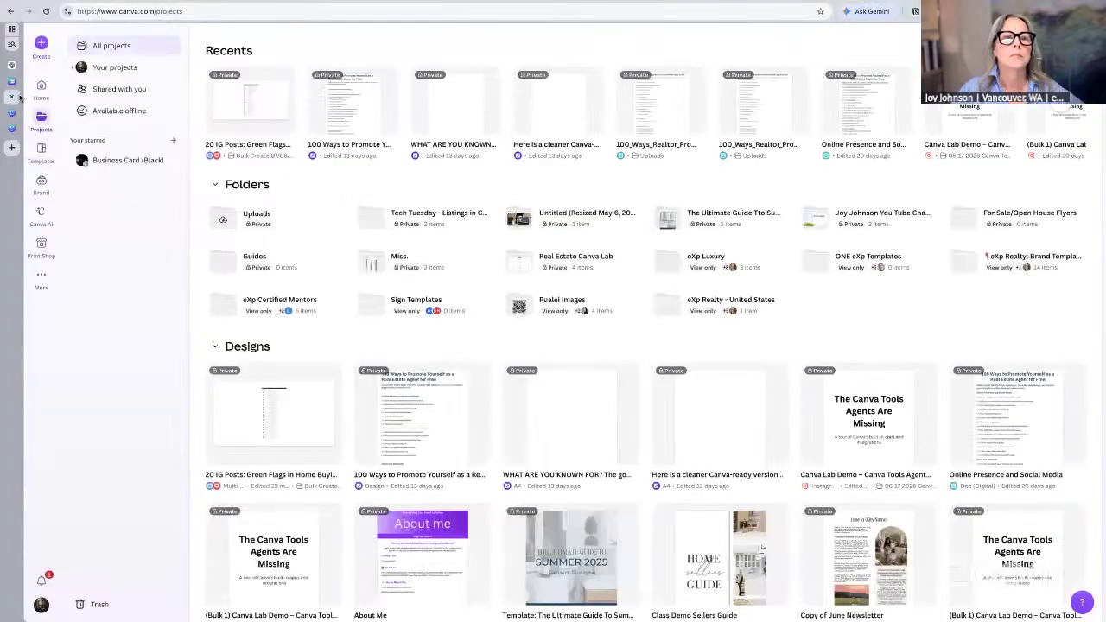
pyautogui.click(278, 105)
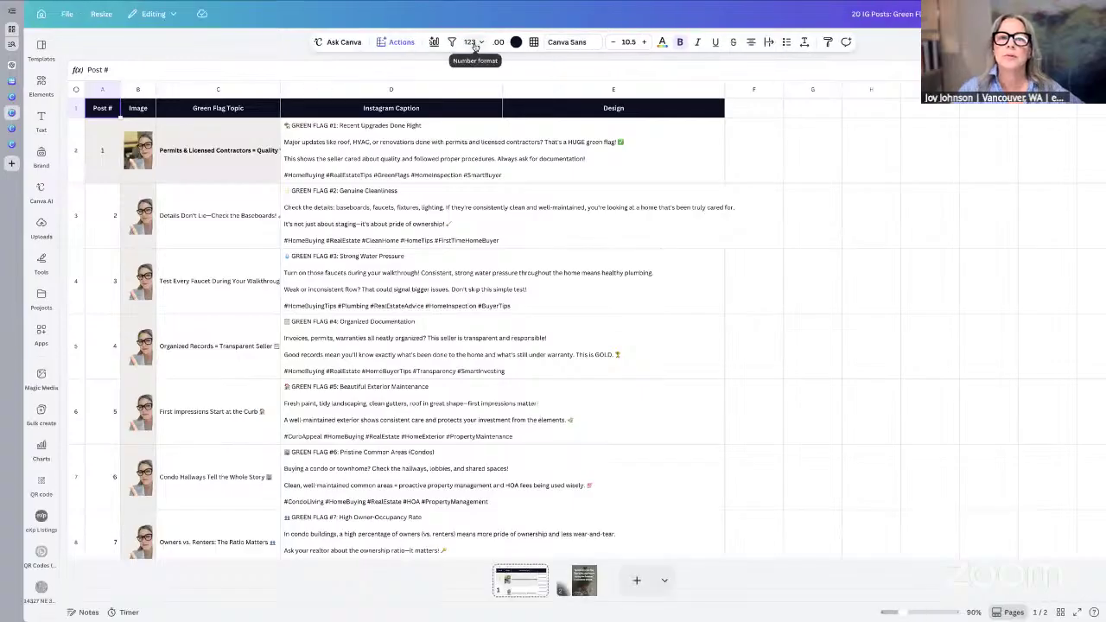
# Step: Try removing the B2 photo's background, then select the Green Flag Topic and Instagram Caption columns
pyautogui.click(146, 149)
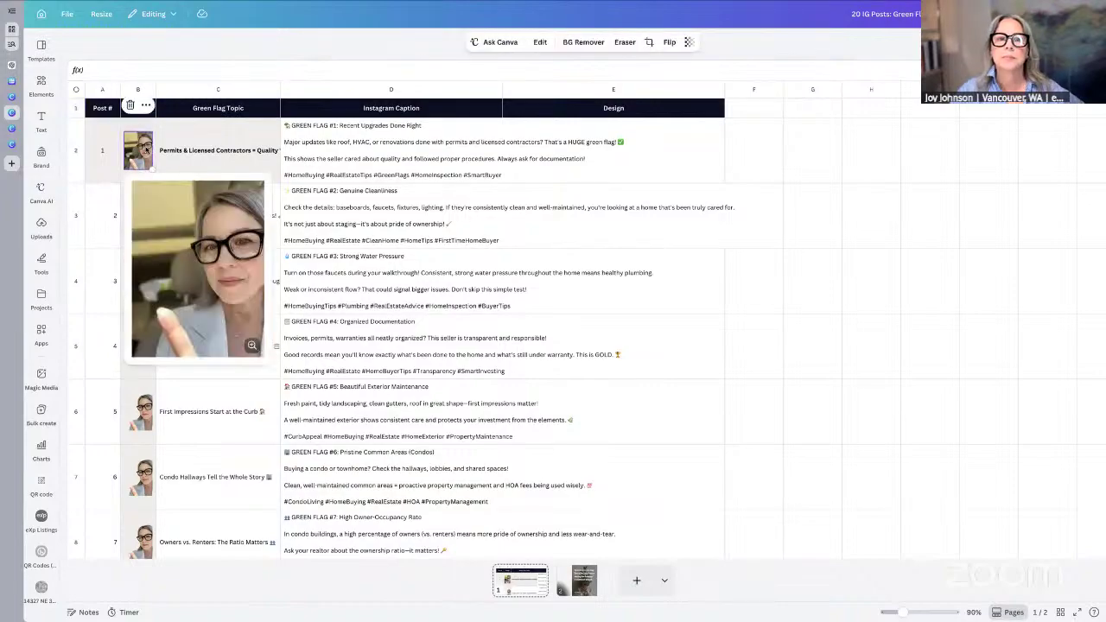
pyautogui.click(575, 43)
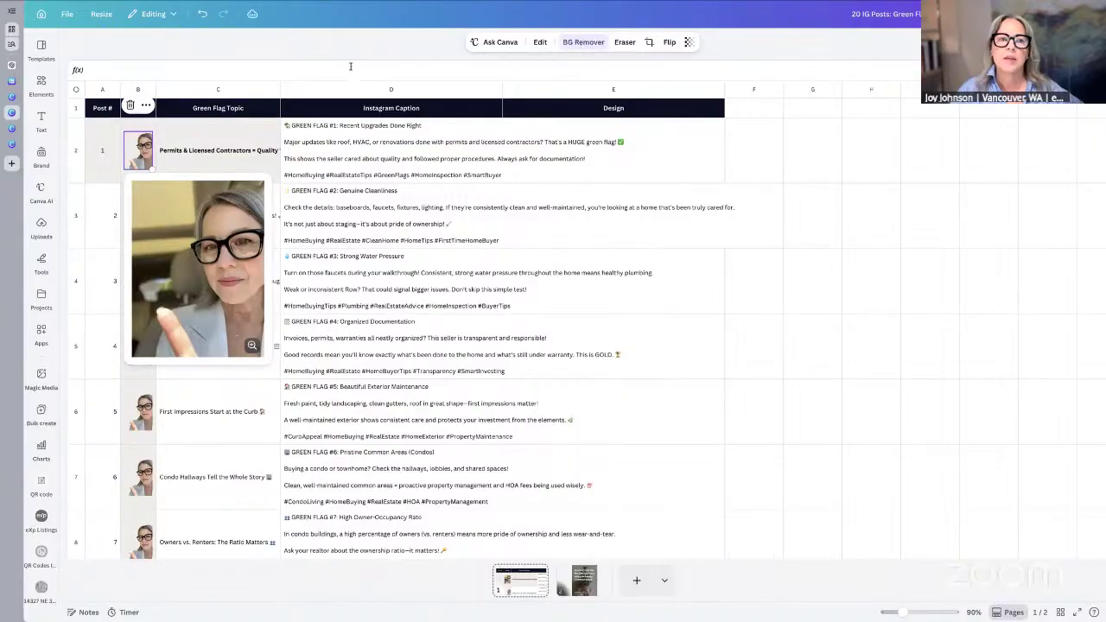
pyautogui.click(197, 89)
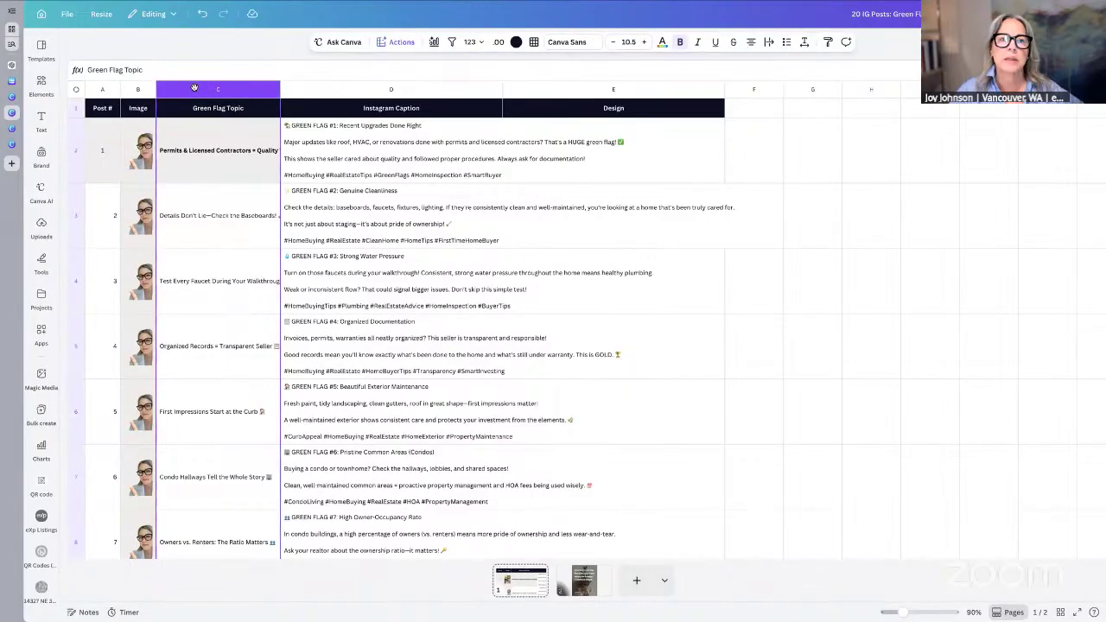
pyautogui.click(311, 87)
# Step: Start Bulk create with data range A1:D21, continue, and pick the current design as template
pyautogui.click(399, 41)
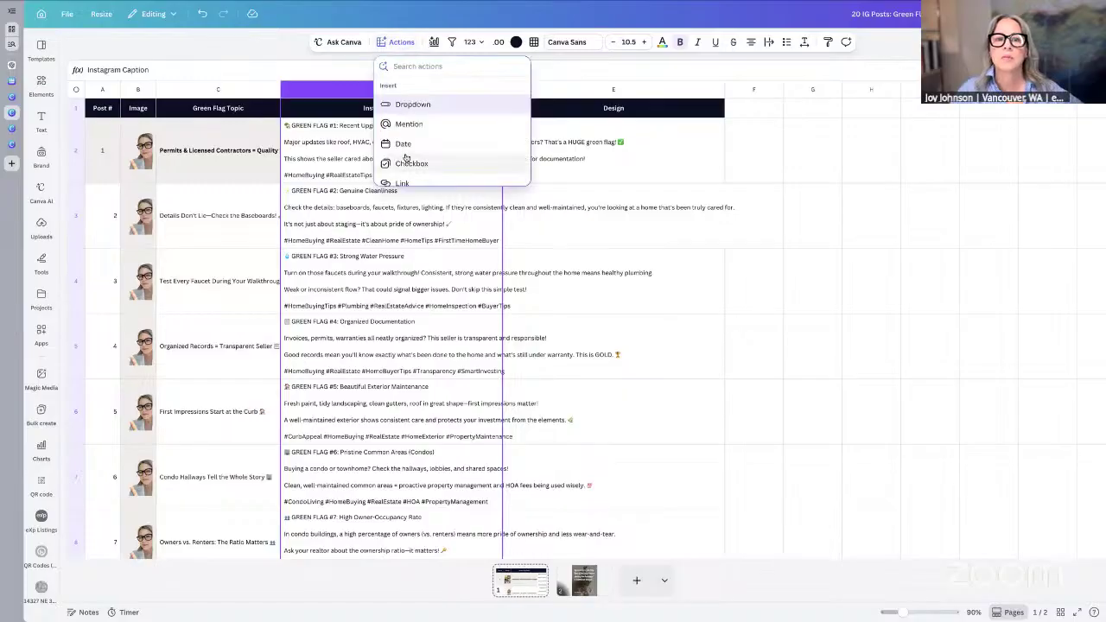
pyautogui.scroll(-6, 406, 151)
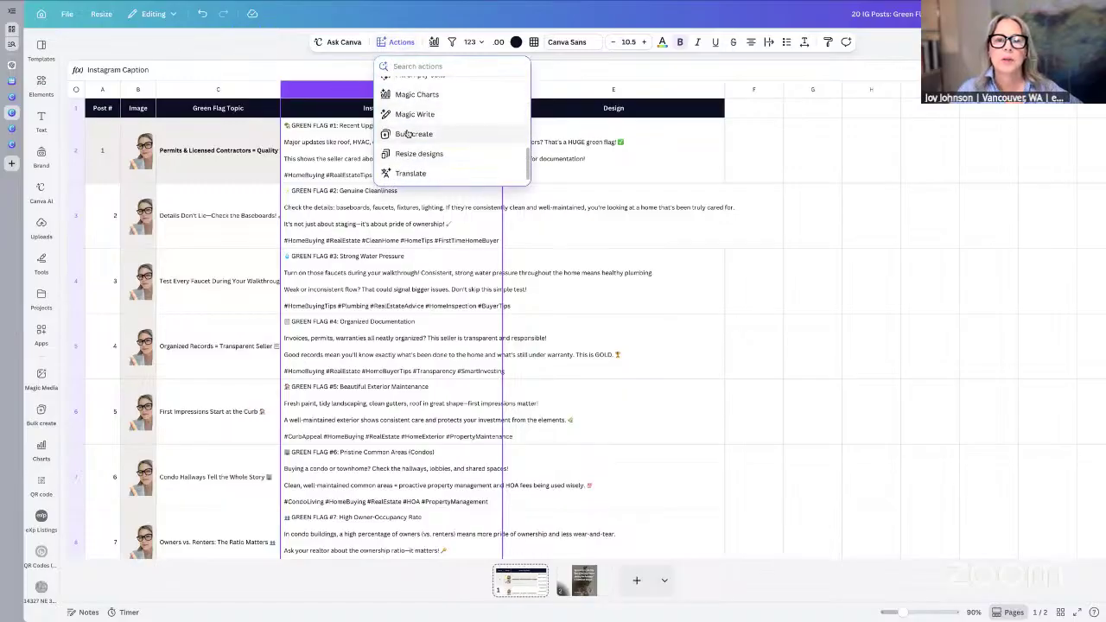
pyautogui.click(413, 134)
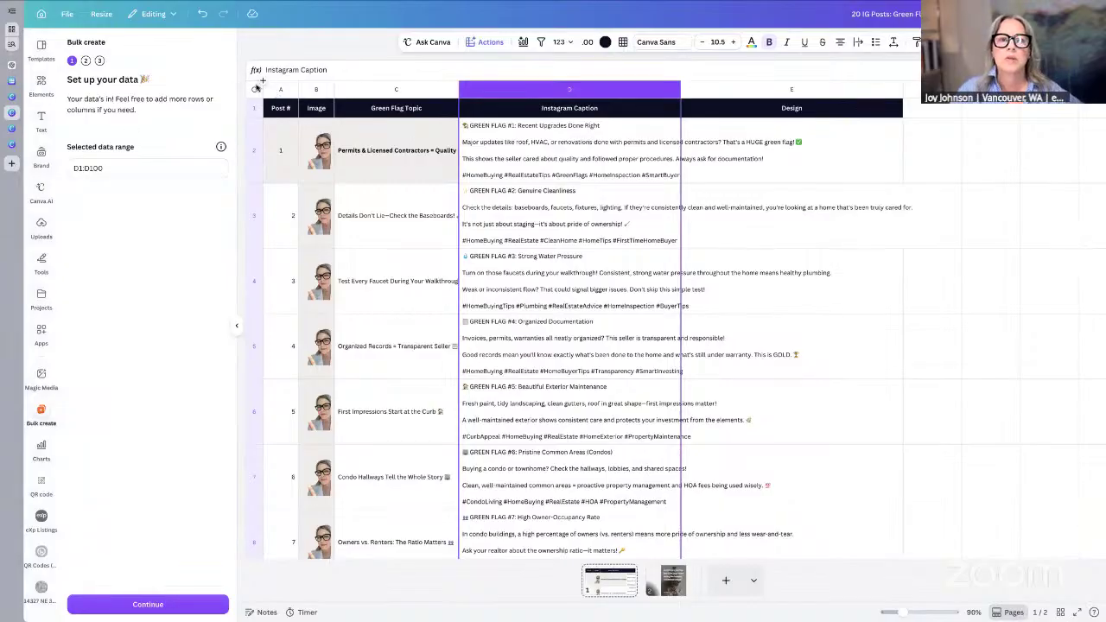
pyautogui.click(415, 90)
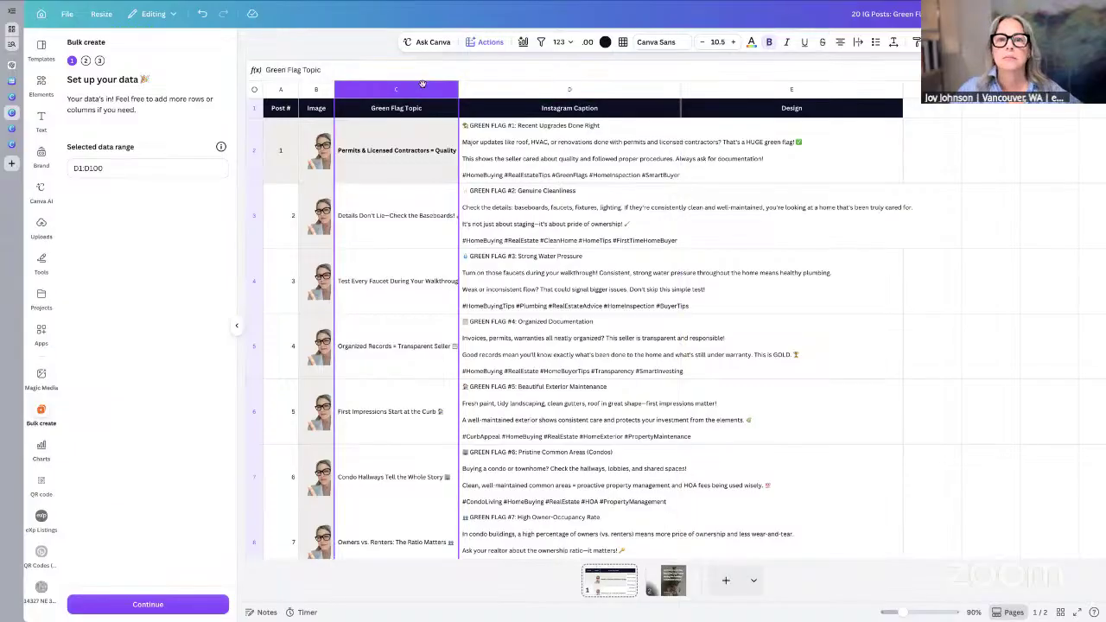
pyautogui.click(285, 89)
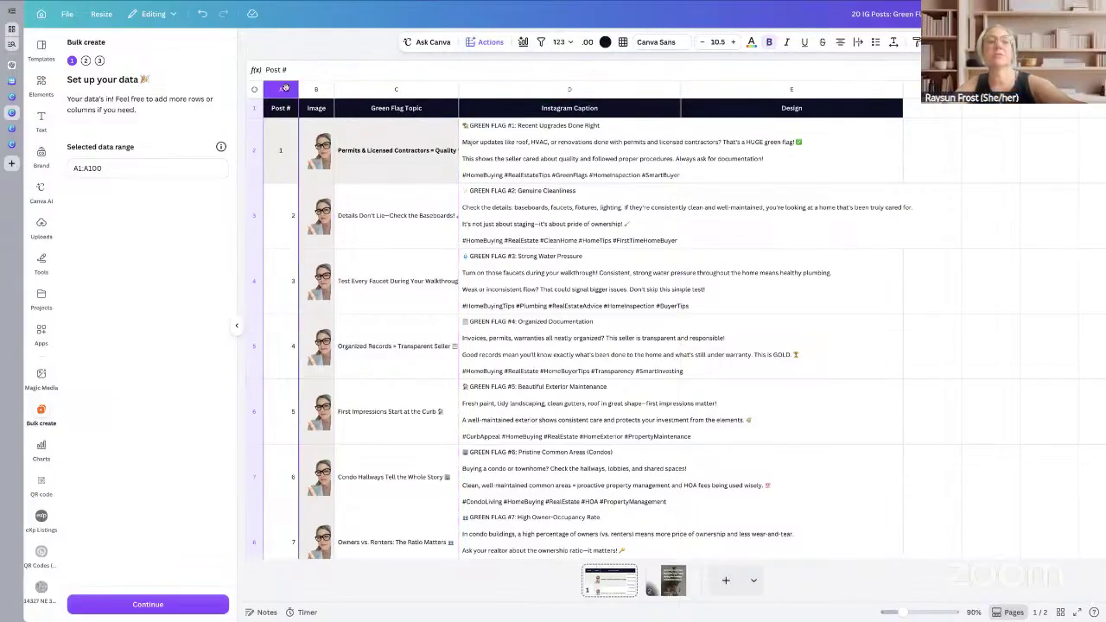
pyautogui.click(76, 169)
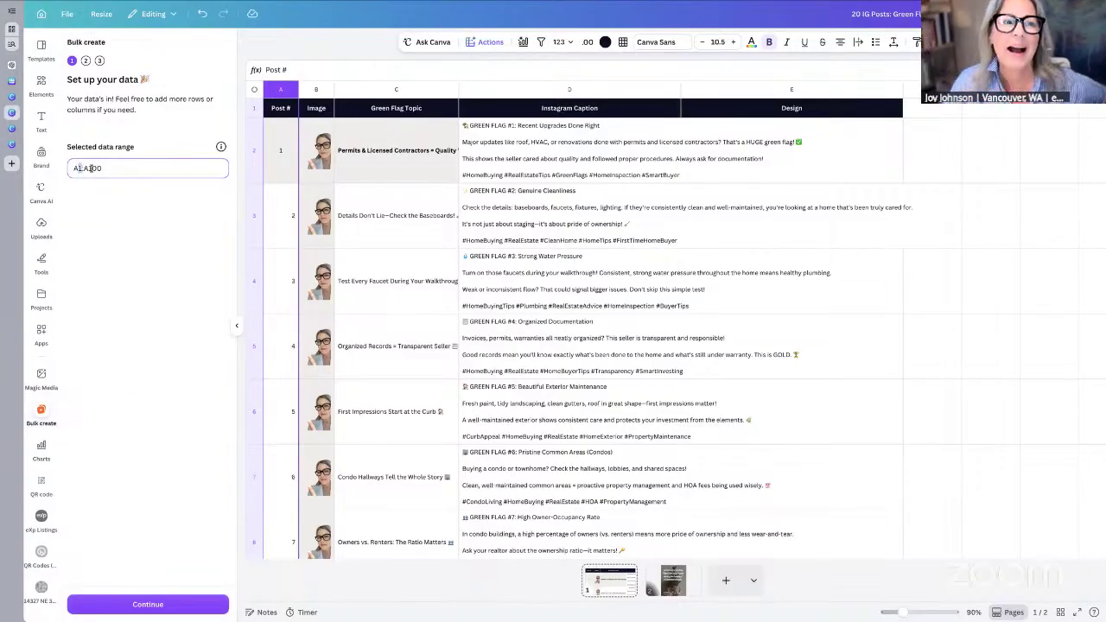
pyautogui.moveTo(84, 168); pyautogui.dragTo(105, 168)
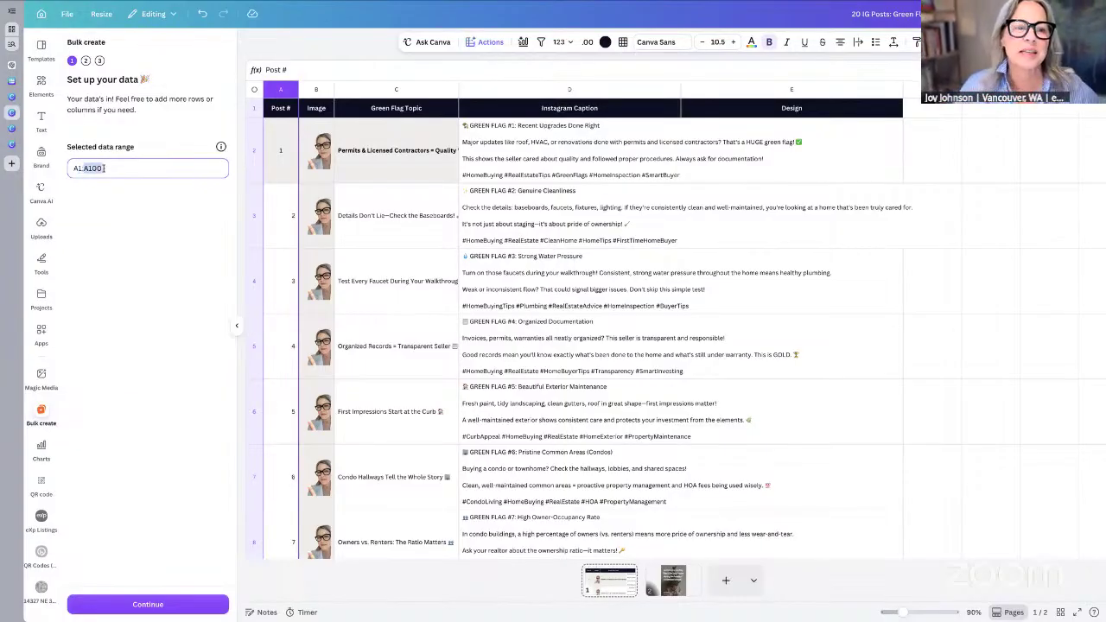
pyautogui.write('D2')
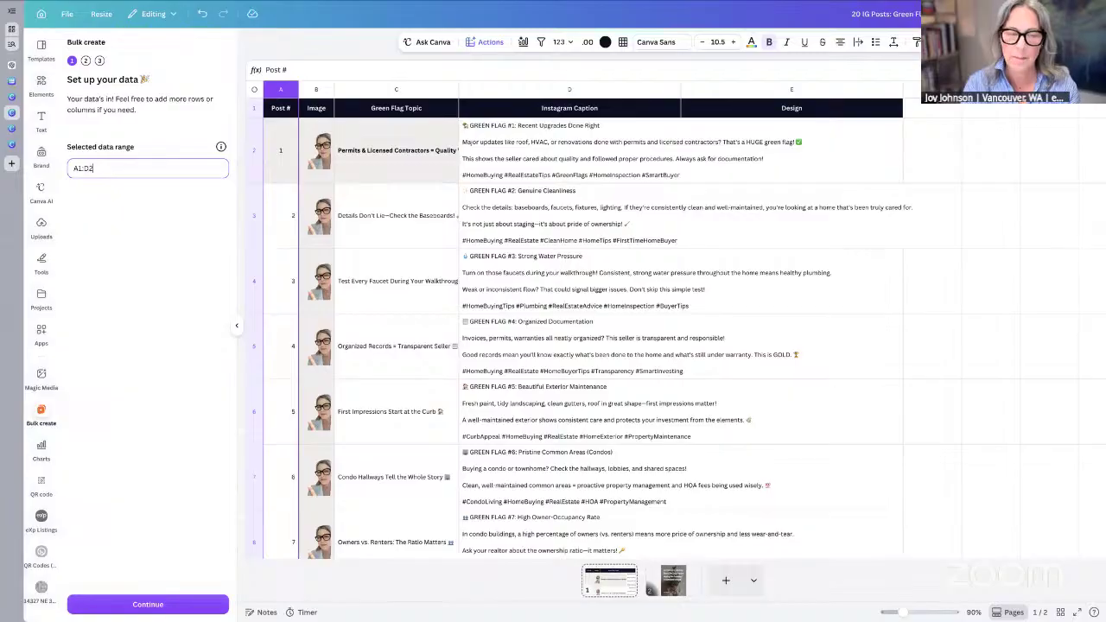
pyautogui.write('1')
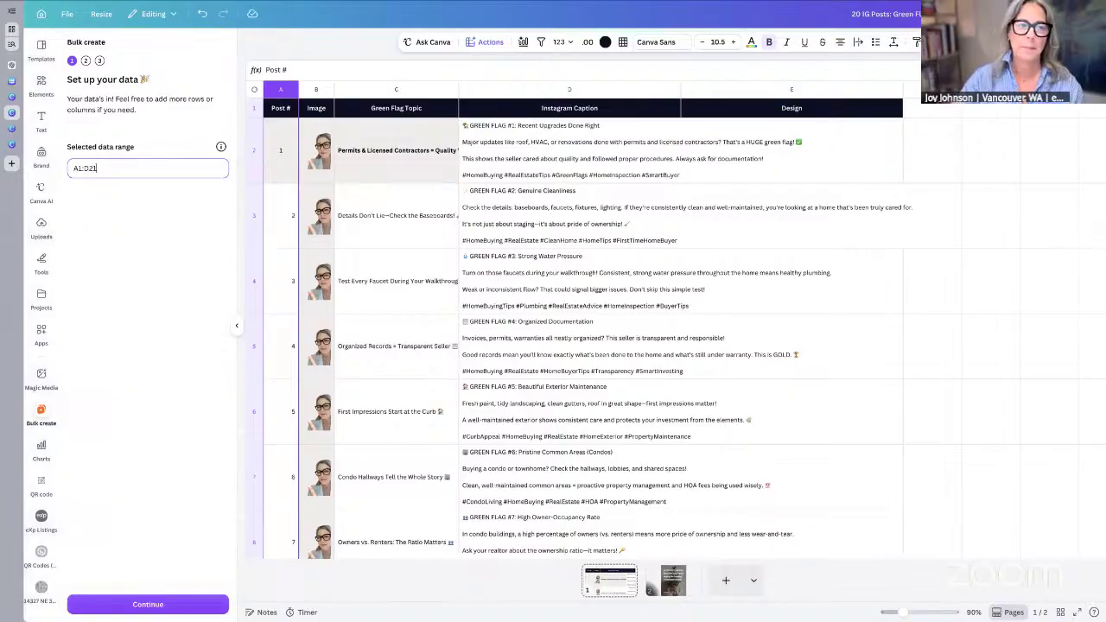
pyautogui.click(150, 605)
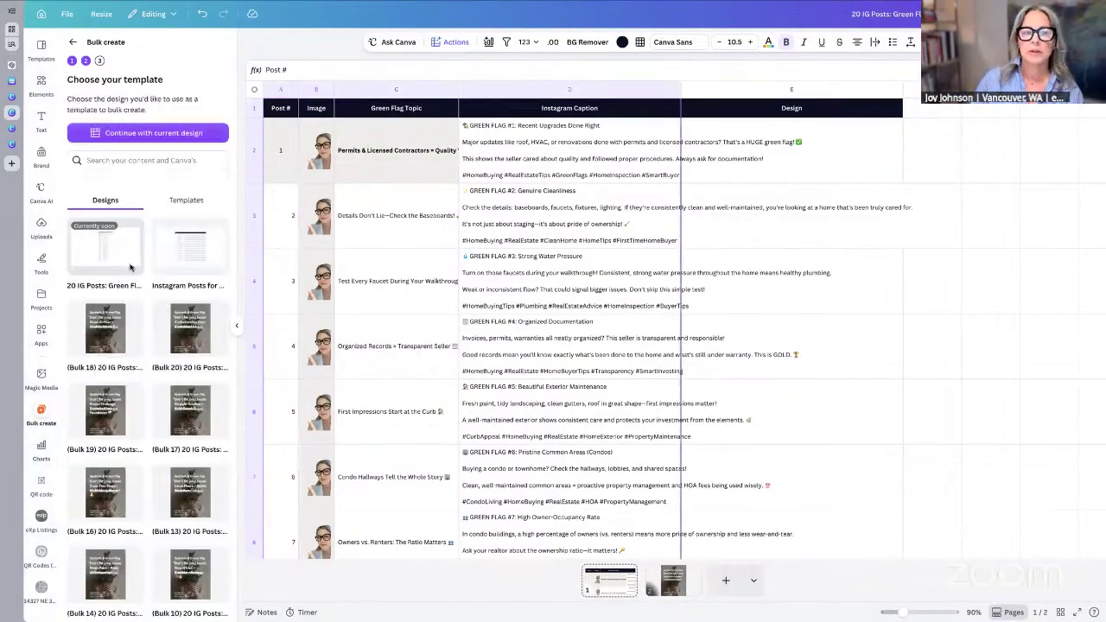
pyautogui.click(130, 269)
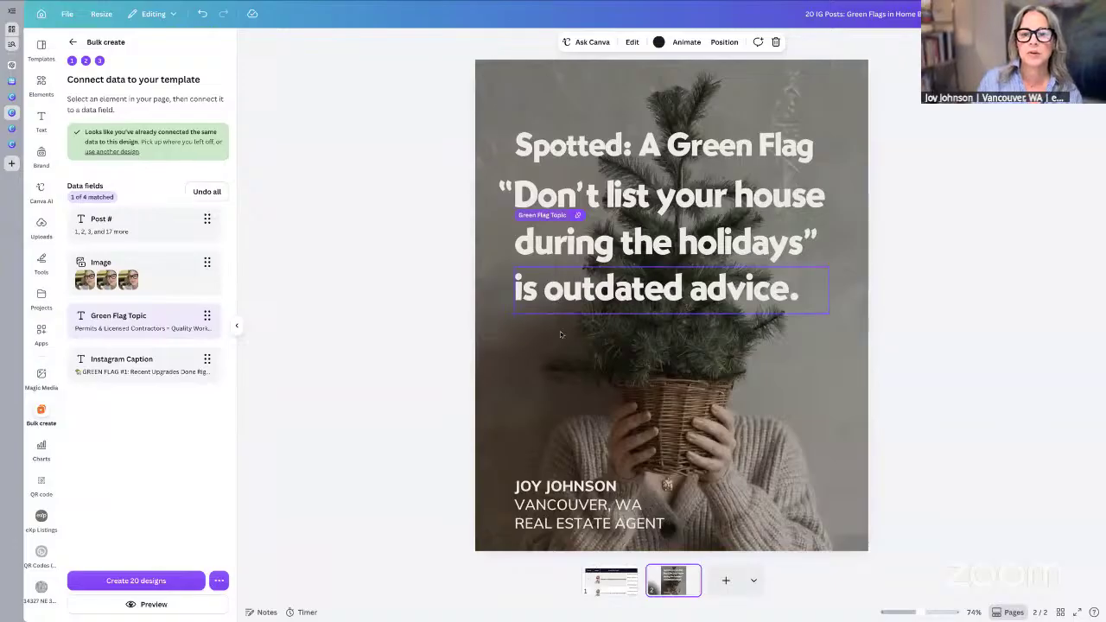
# Step: Link the template's background photo to the Image data field
pyautogui.click(564, 373)
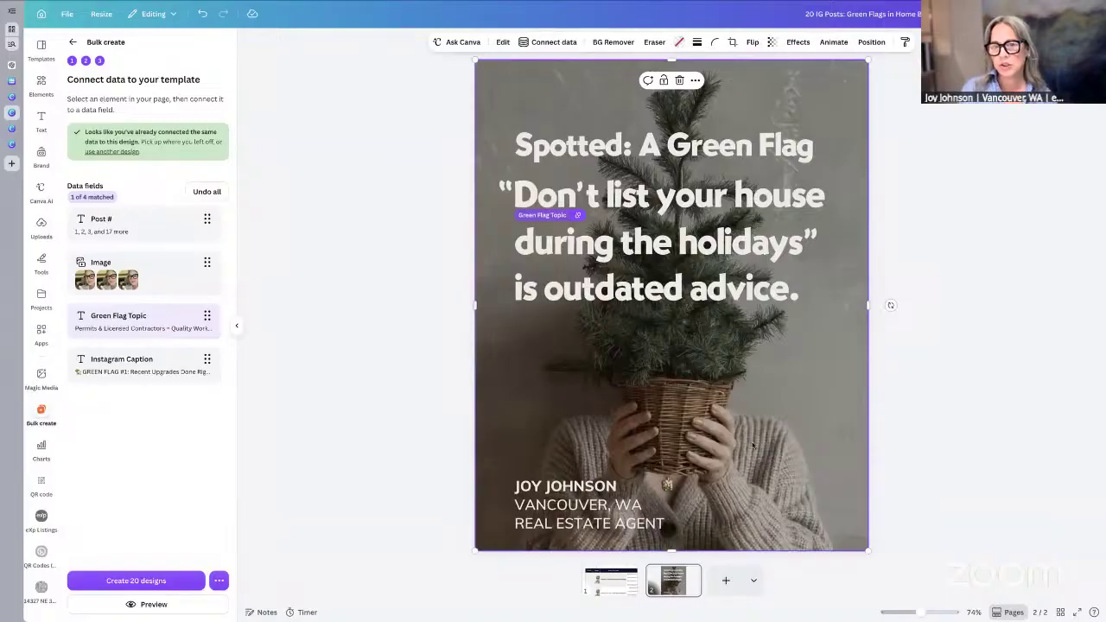
pyautogui.click(553, 42)
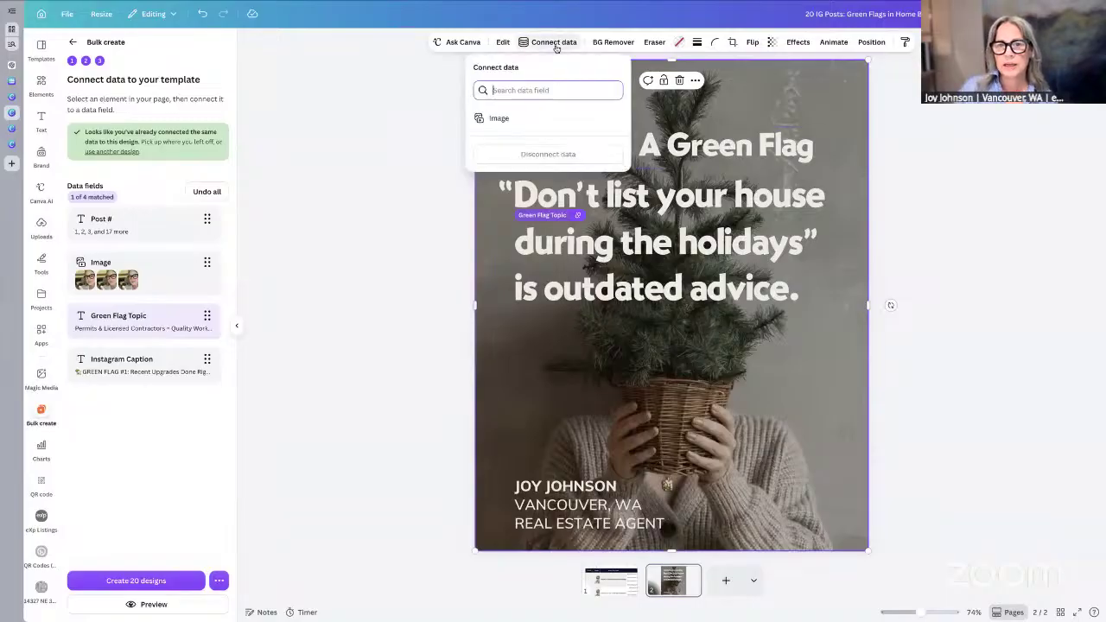
pyautogui.click(498, 118)
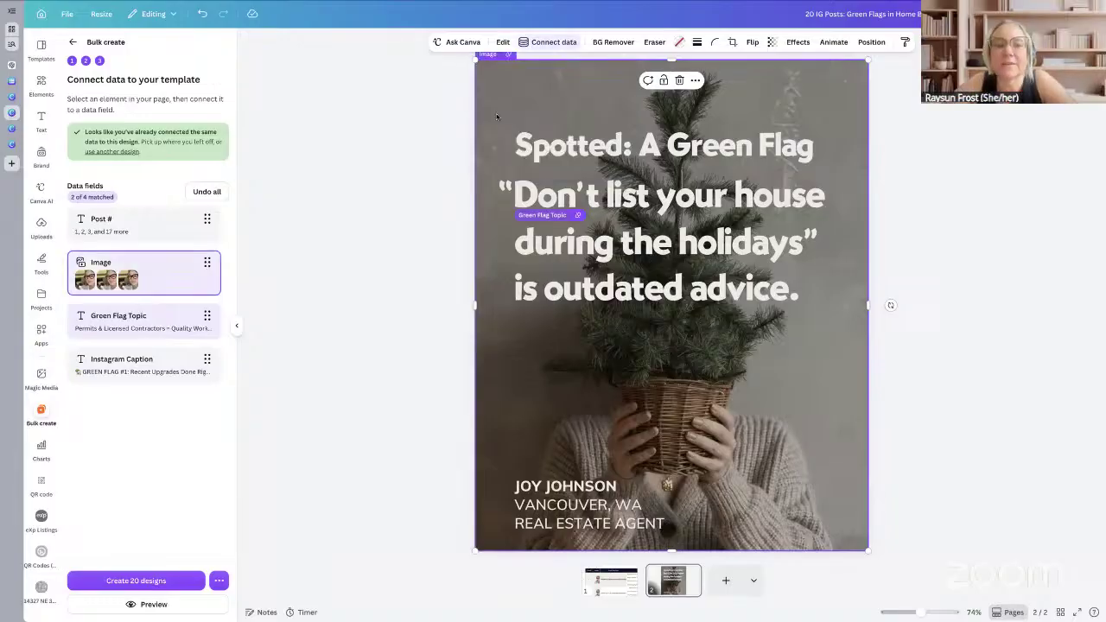
# Step: Delete the quote lines 'Don't list your house' and 'is outdated advice.'
pyautogui.click(186, 329)
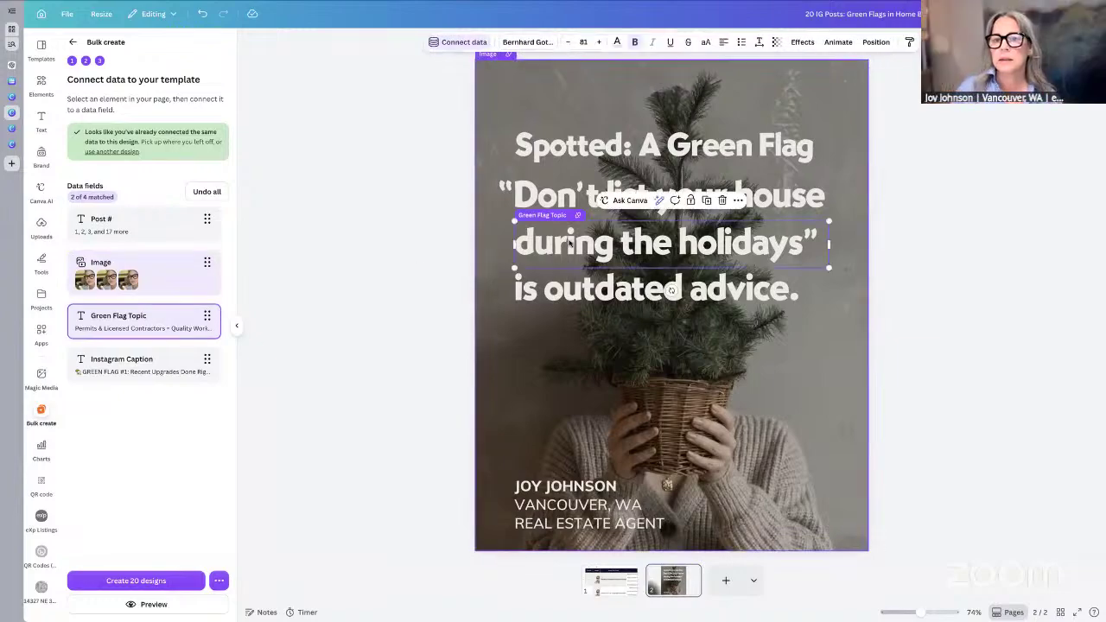
pyautogui.click(560, 198)
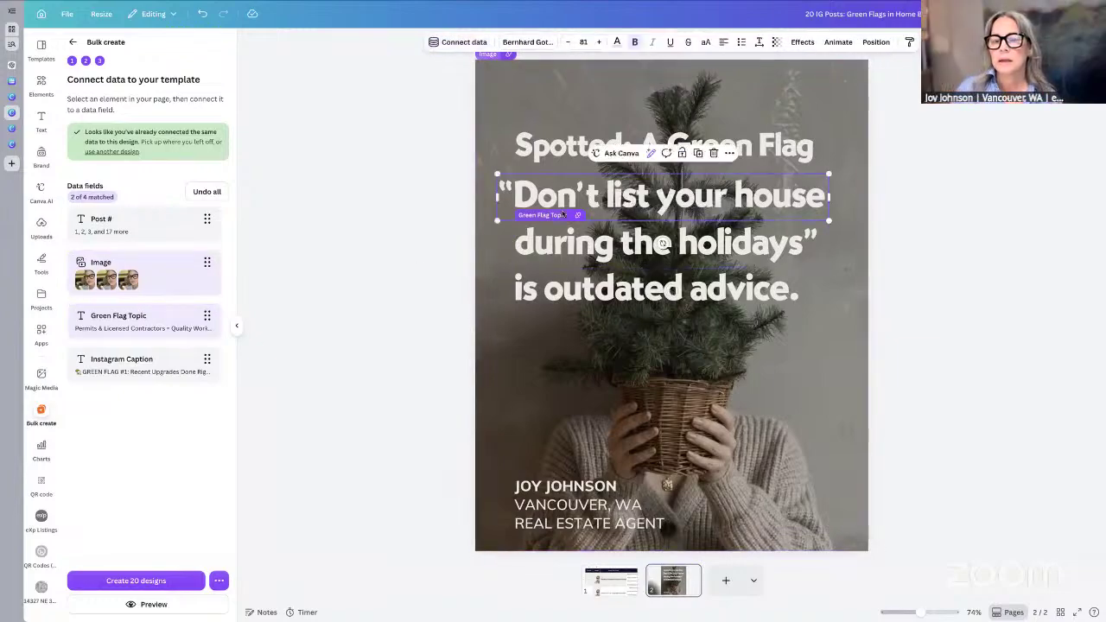
pyautogui.click(579, 285)
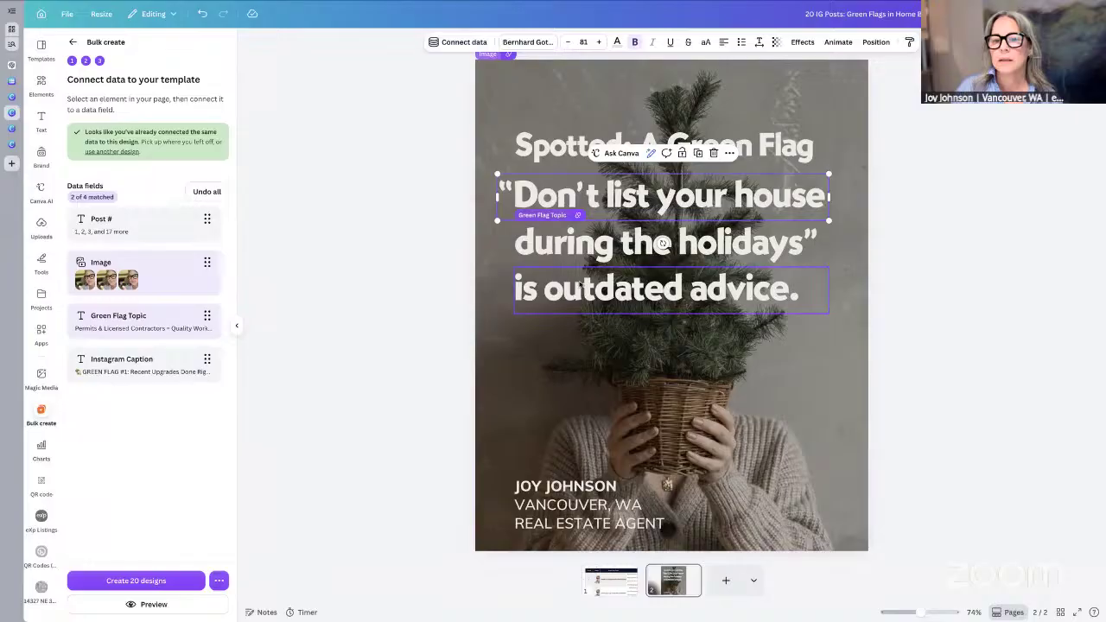
pyautogui.click(580, 197)
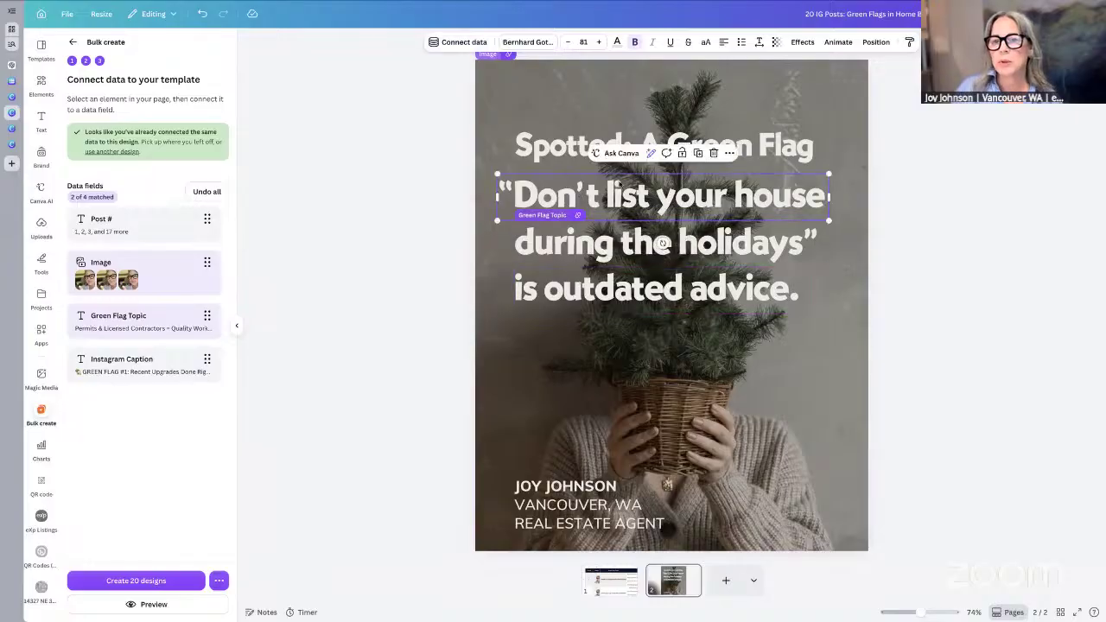
pyautogui.click(713, 154)
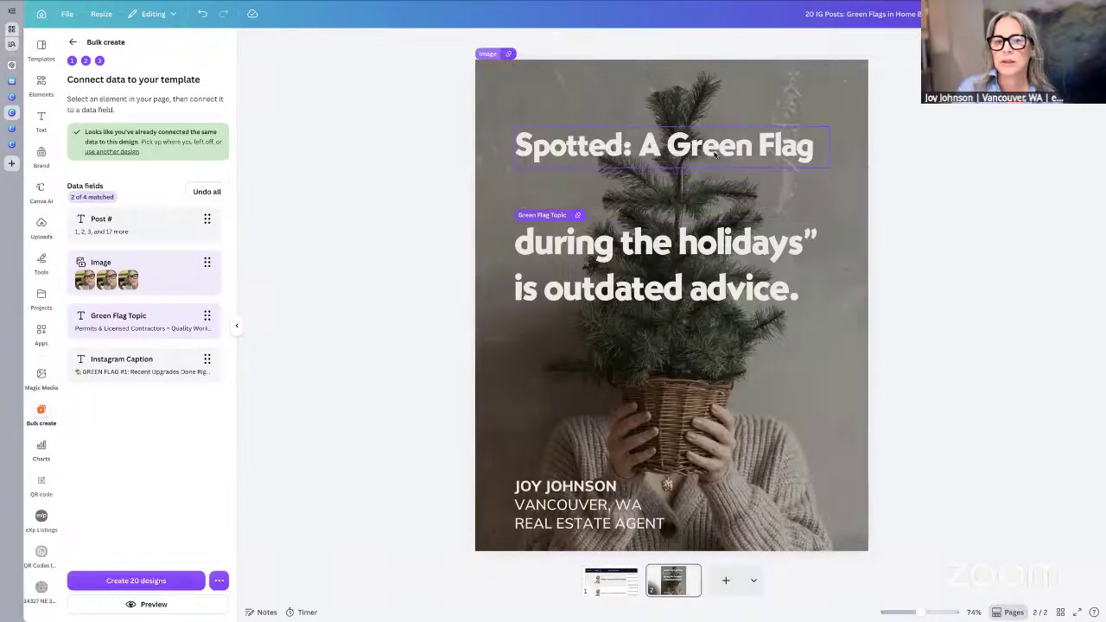
pyautogui.click(577, 215)
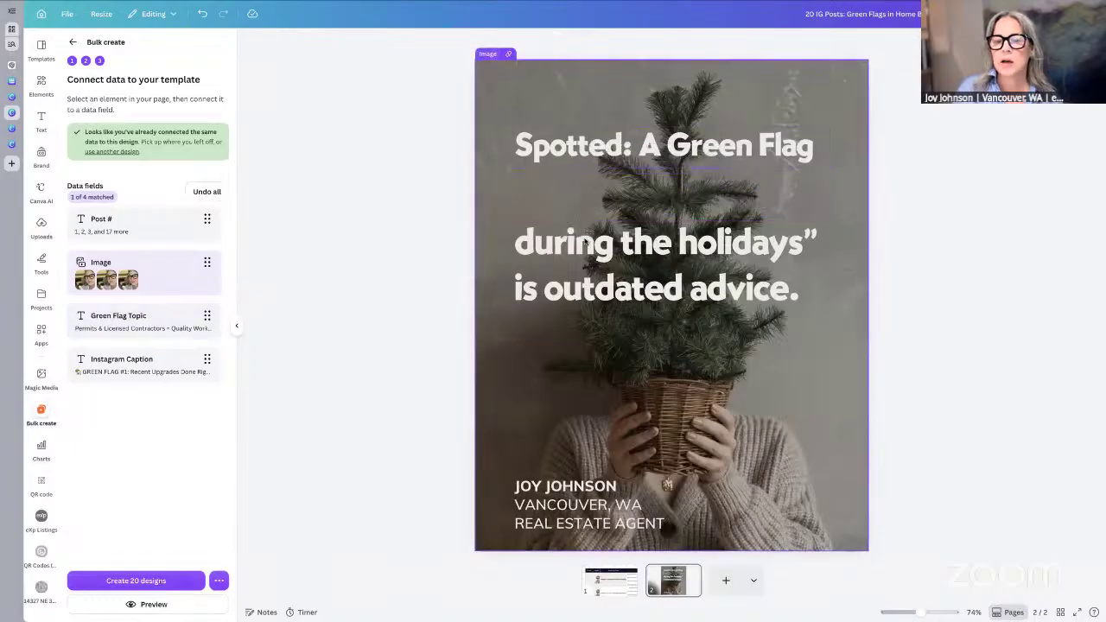
pyautogui.click(598, 289)
pyautogui.click(722, 247)
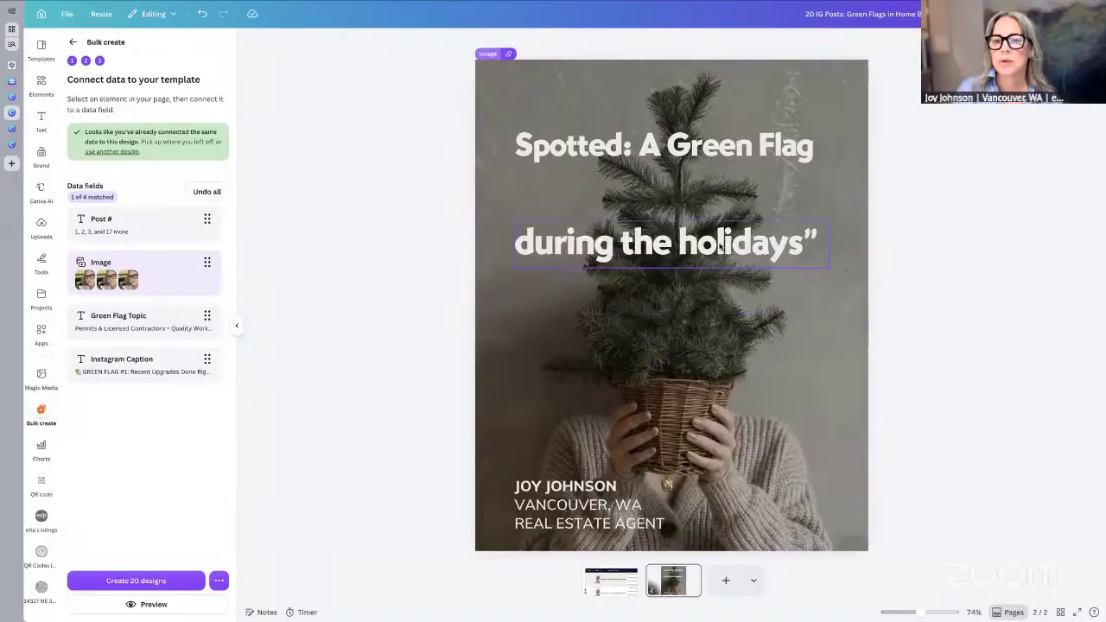
# Step: Nudge 'during the holidays' up, link it to Green Flag Topic, and create the 20 designs
pyautogui.click(688, 247)
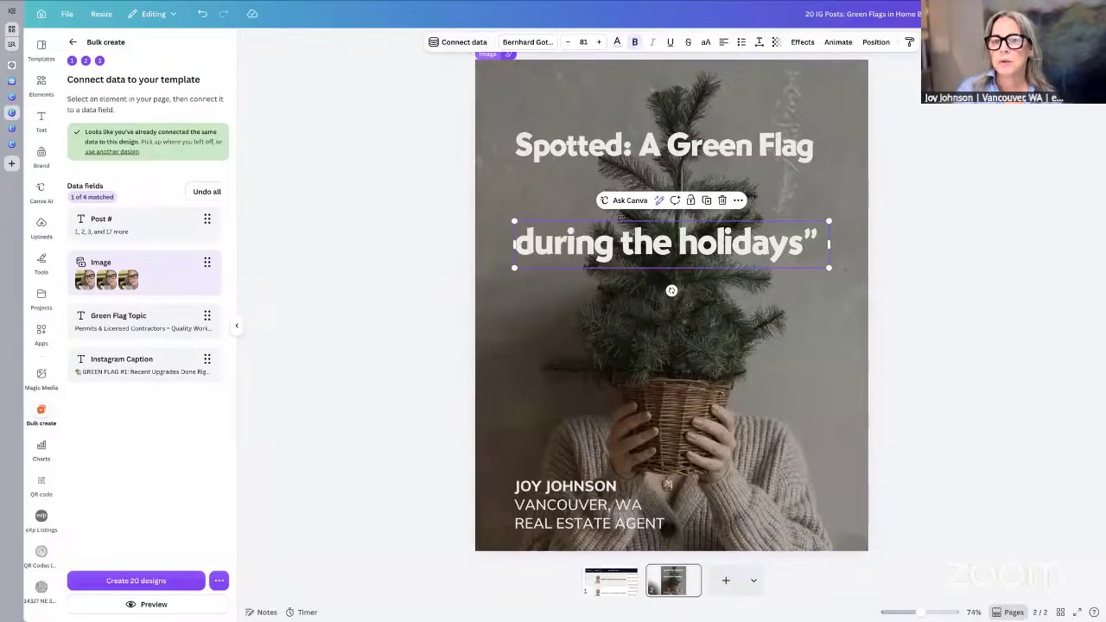
pyautogui.hotkey('shift', 'Up')
pyautogui.hotkey('shift', 'Up')
pyautogui.hotkey('shift', 'Up')
pyautogui.hotkey('shift', 'Up')
pyautogui.hotkey('shift', 'Up')
pyautogui.hotkey('shift', 'Up')
pyautogui.hotkey('shift', 'Up')
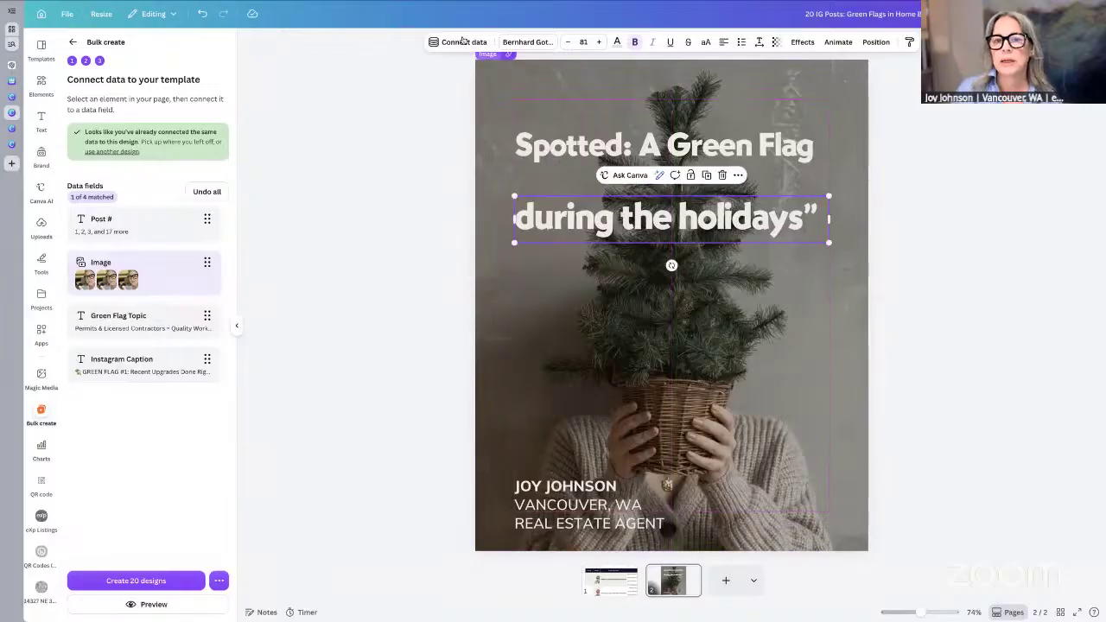
pyautogui.click(461, 42)
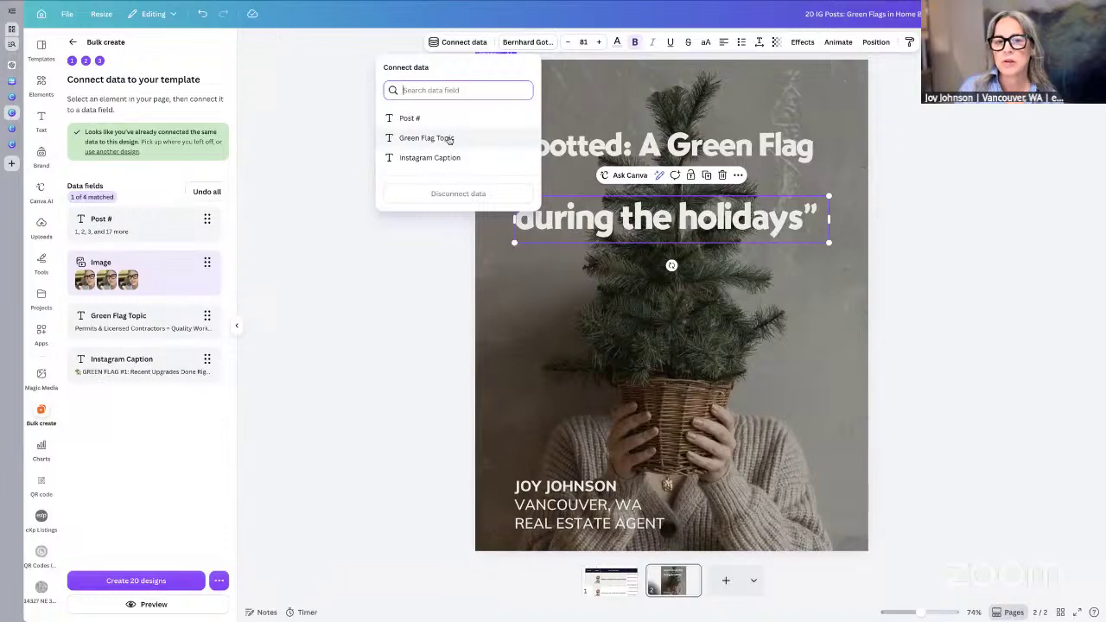
pyautogui.click(448, 139)
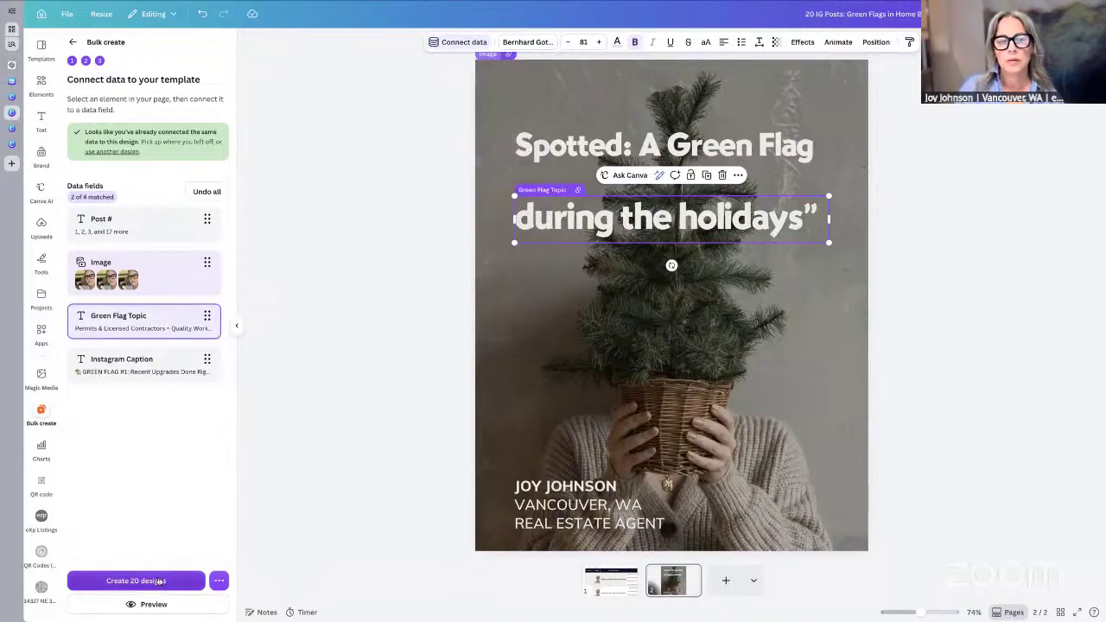
pyautogui.click(165, 584)
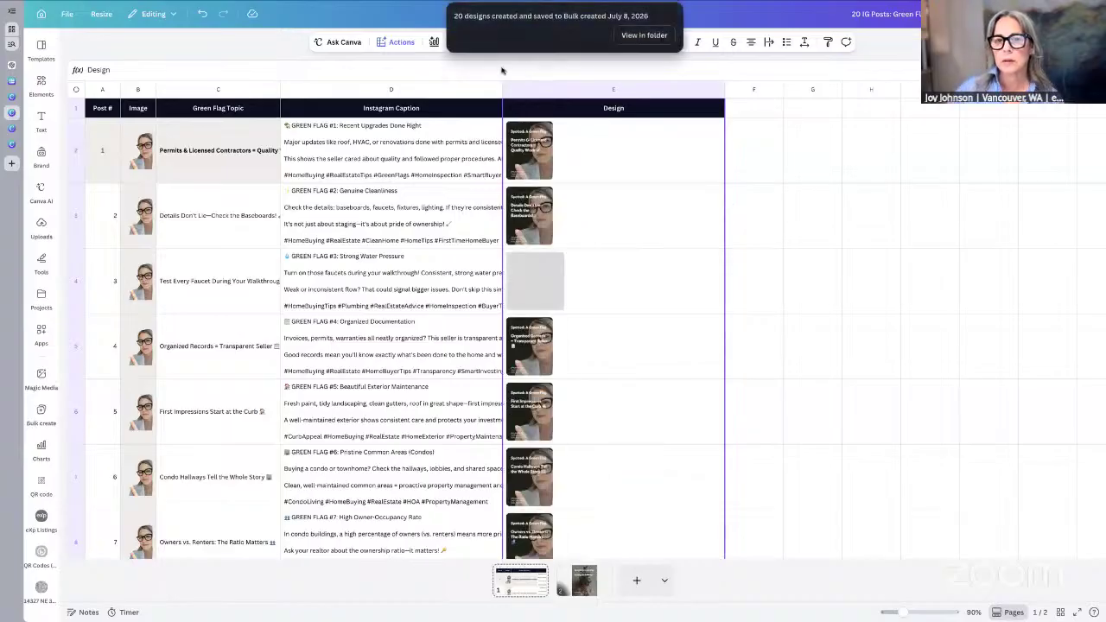
# Step: Open the first generated design's preview in a new tab, then return to the bulk-create sheet
pyautogui.click(530, 158)
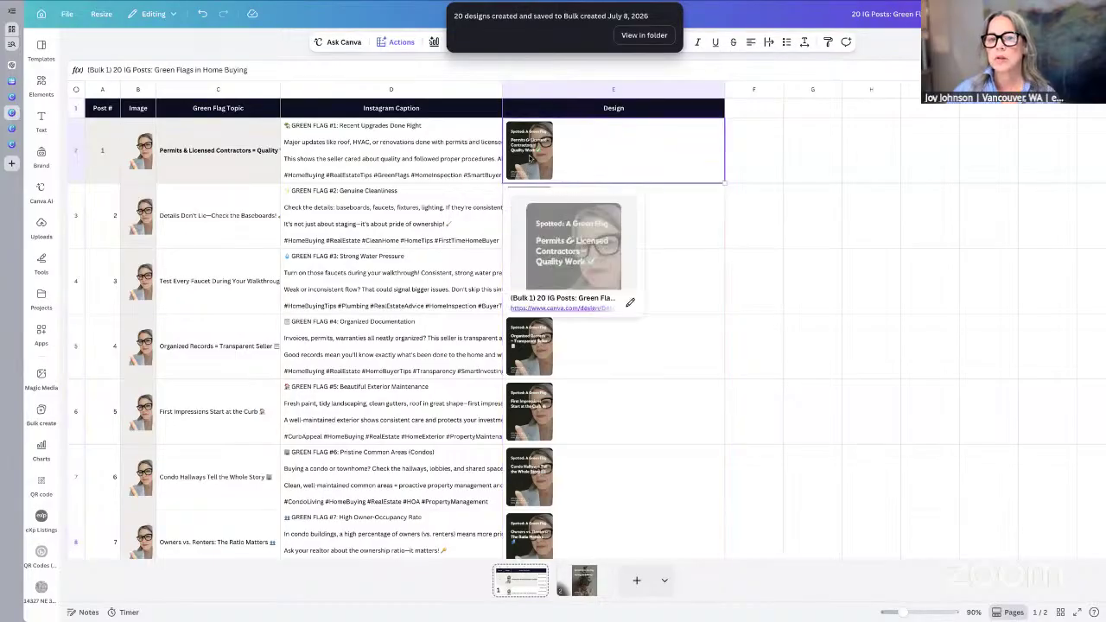
pyautogui.click(608, 277)
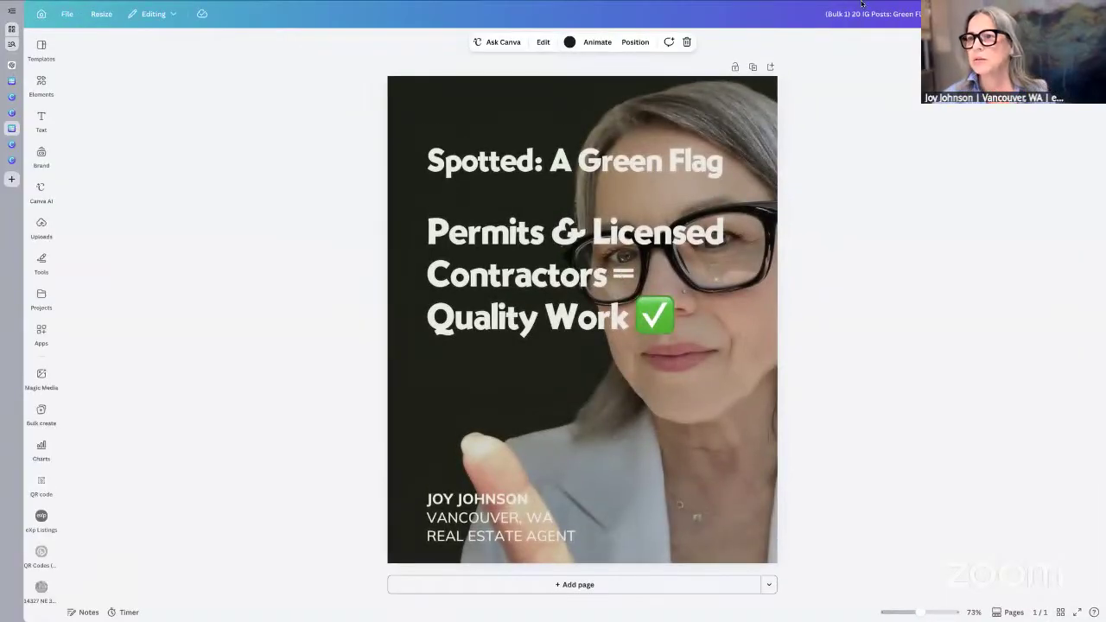
pyautogui.moveTo(885, 4)
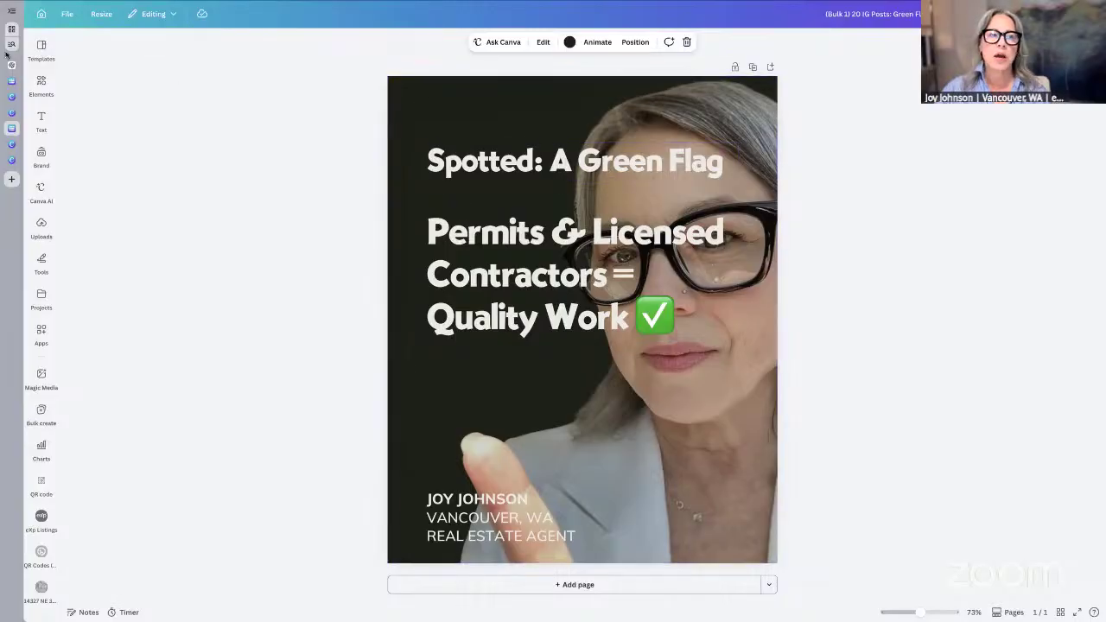
pyautogui.click(14, 111)
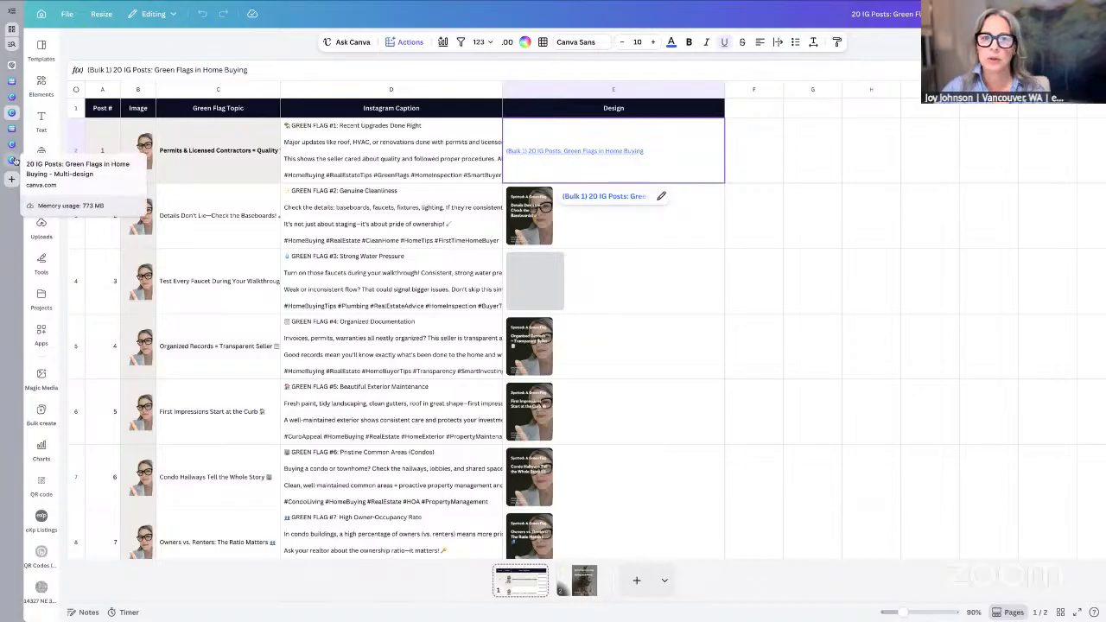
pyautogui.click(1037, 14)
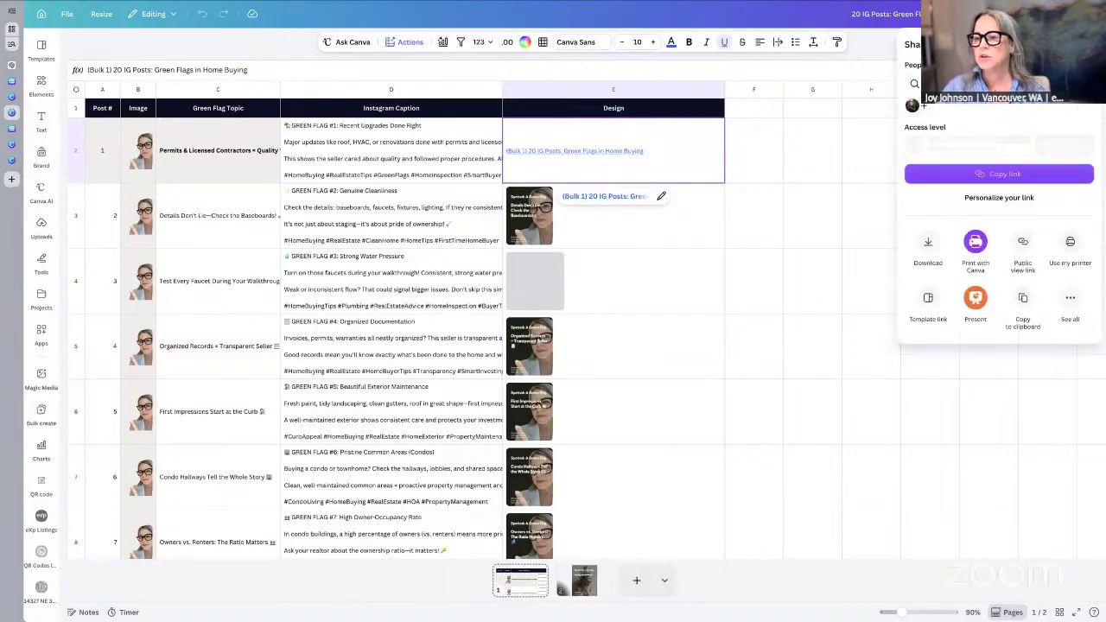
pyautogui.click(928, 249)
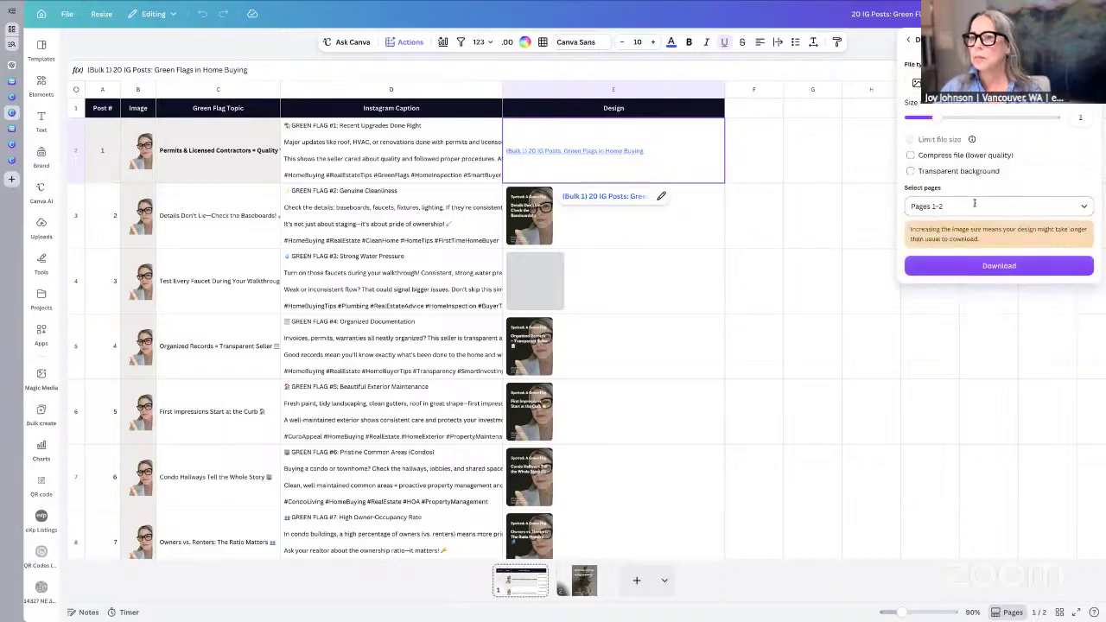
pyautogui.click(909, 39)
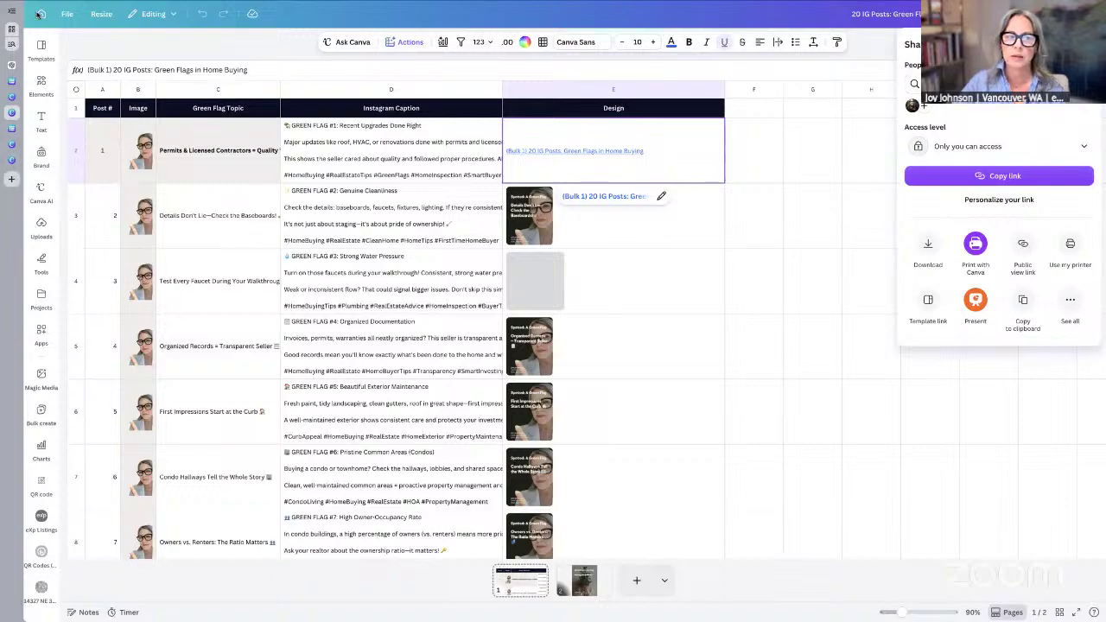
pyautogui.click(40, 296)
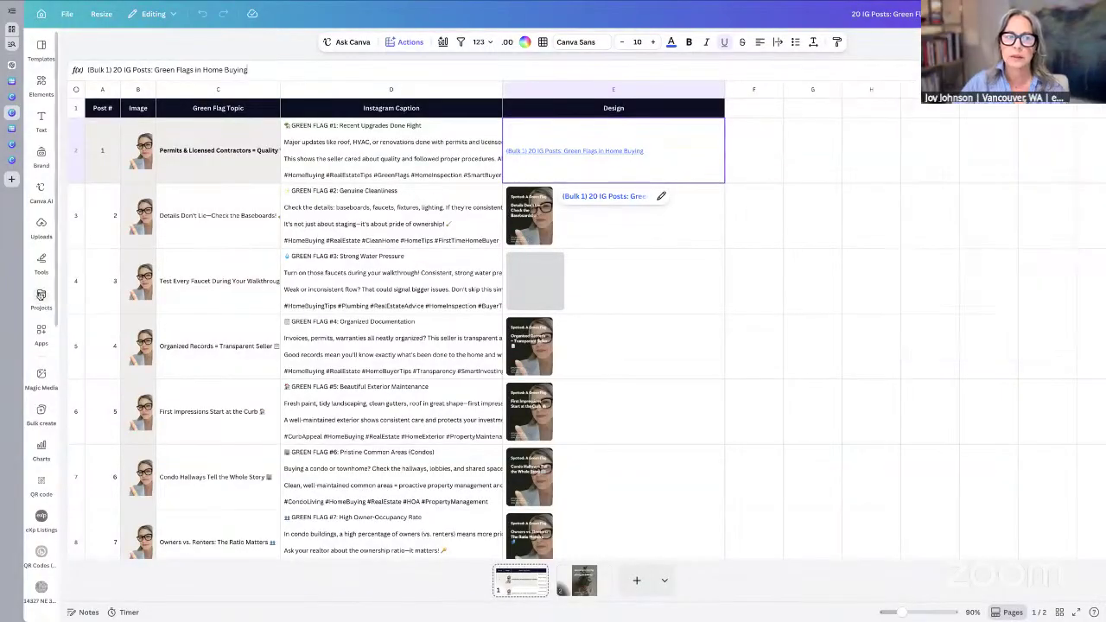
# Step: Open a generated design from Projects, dismiss the add-page prompt, then go Home and to All projects
pyautogui.click(40, 296)
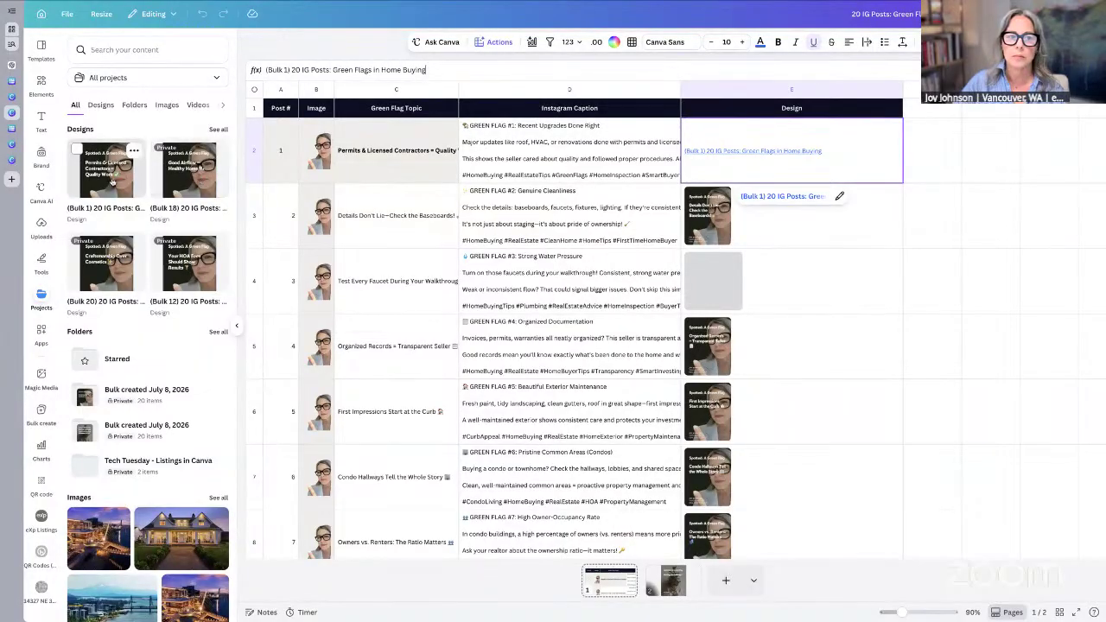
pyautogui.click(184, 178)
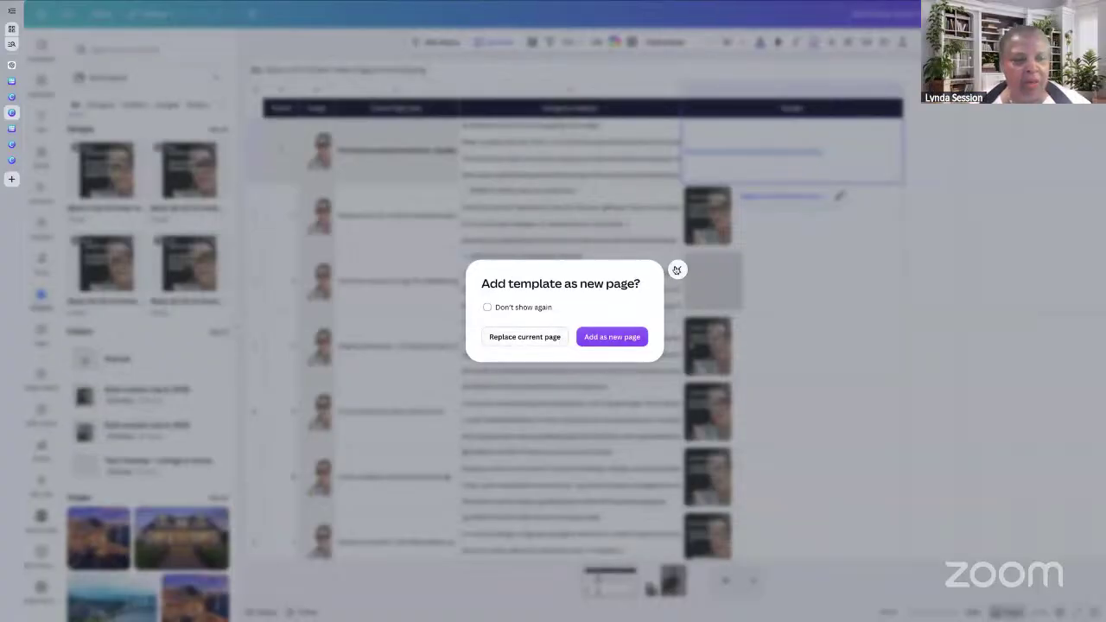
pyautogui.click(678, 270)
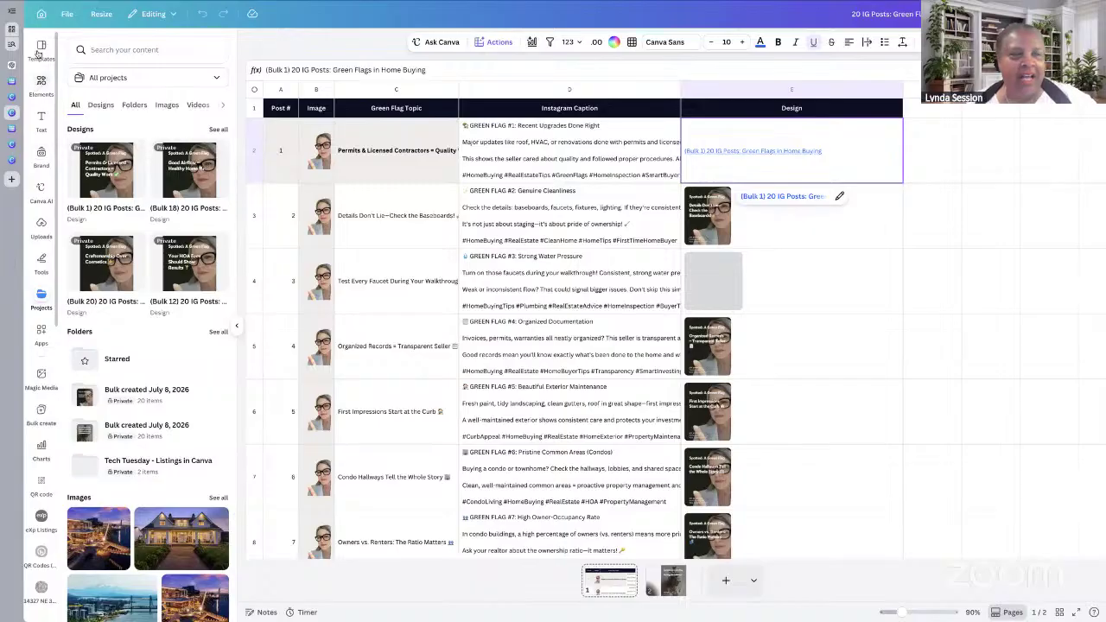
pyautogui.click(38, 19)
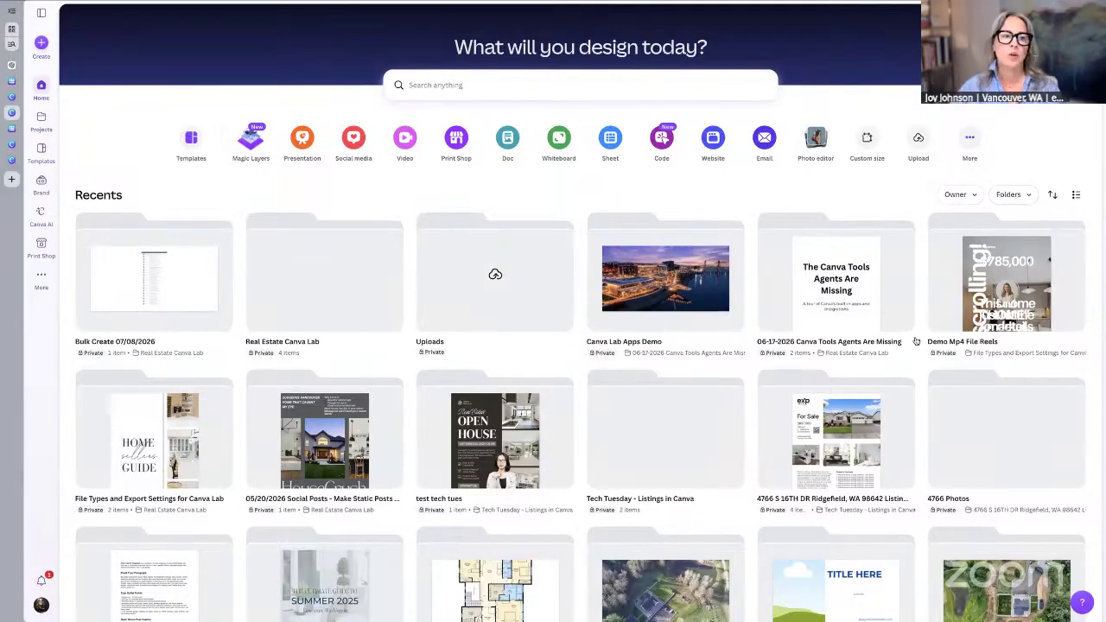
pyautogui.click(42, 121)
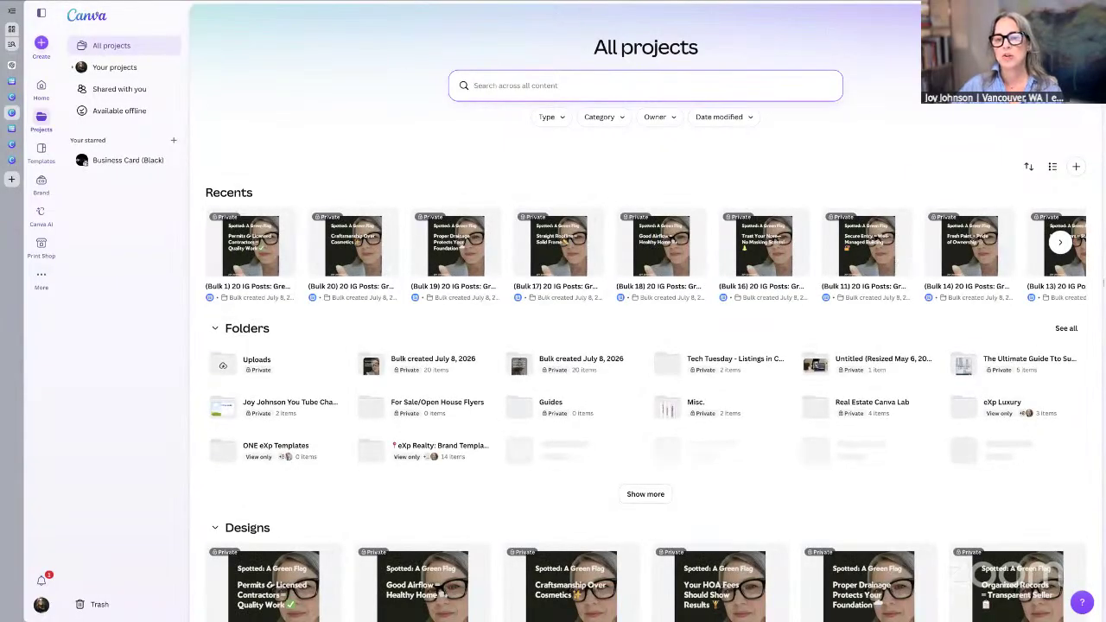
pyautogui.click(1075, 167)
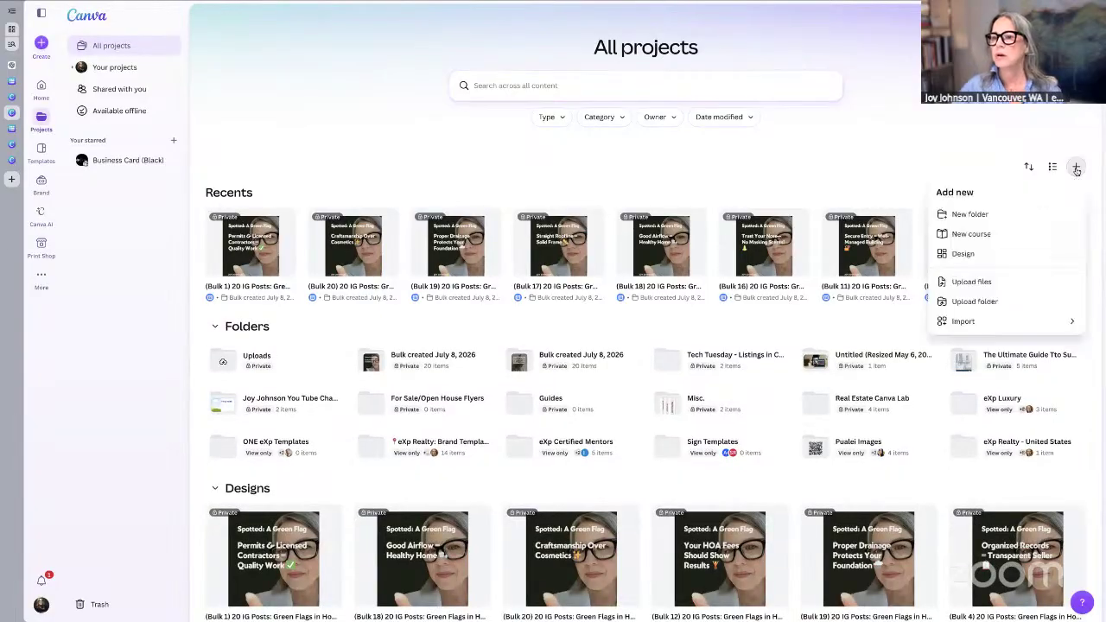
pyautogui.click(969, 214)
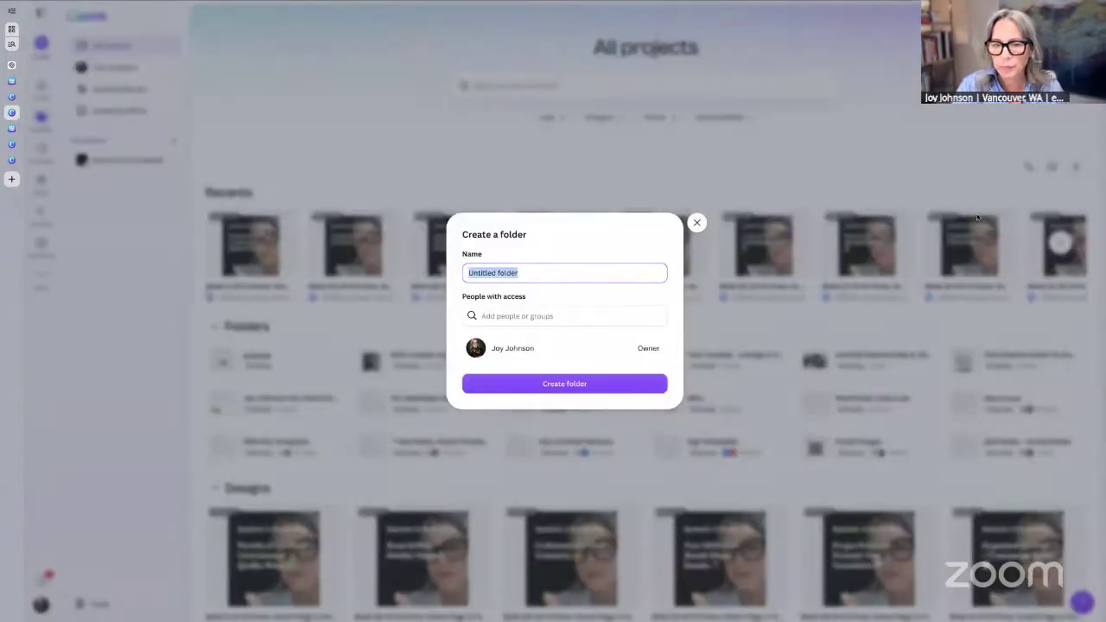
pyautogui.click(696, 223)
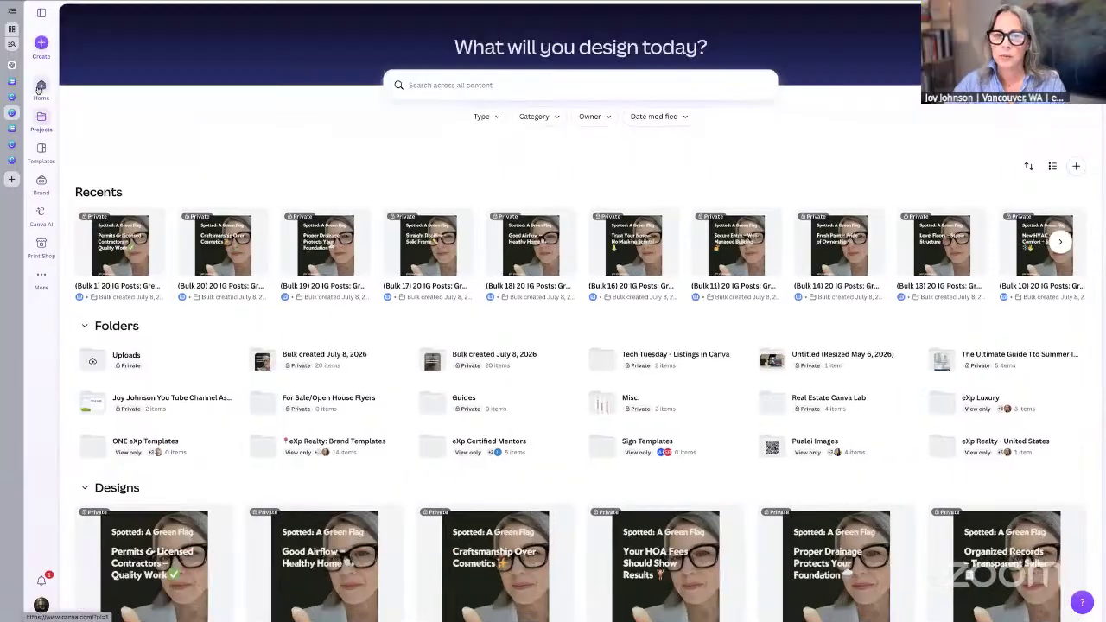
# Step: From the Home page, search 'bulk' in Create a design, then dismiss the search
pyautogui.click(40, 86)
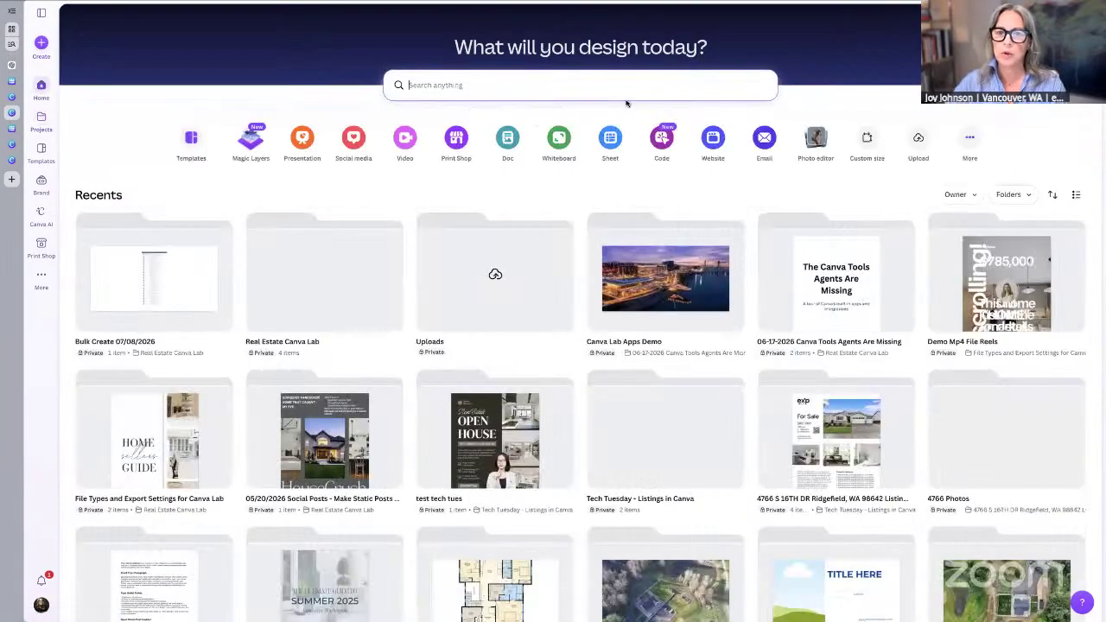
pyautogui.click(41, 45)
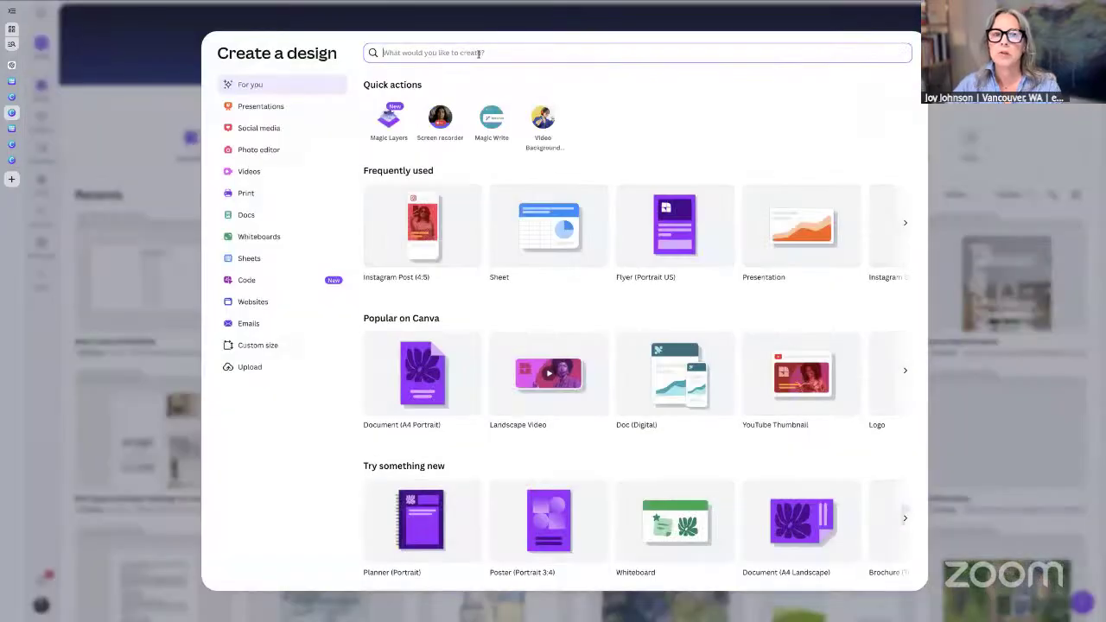
pyautogui.write('bu')
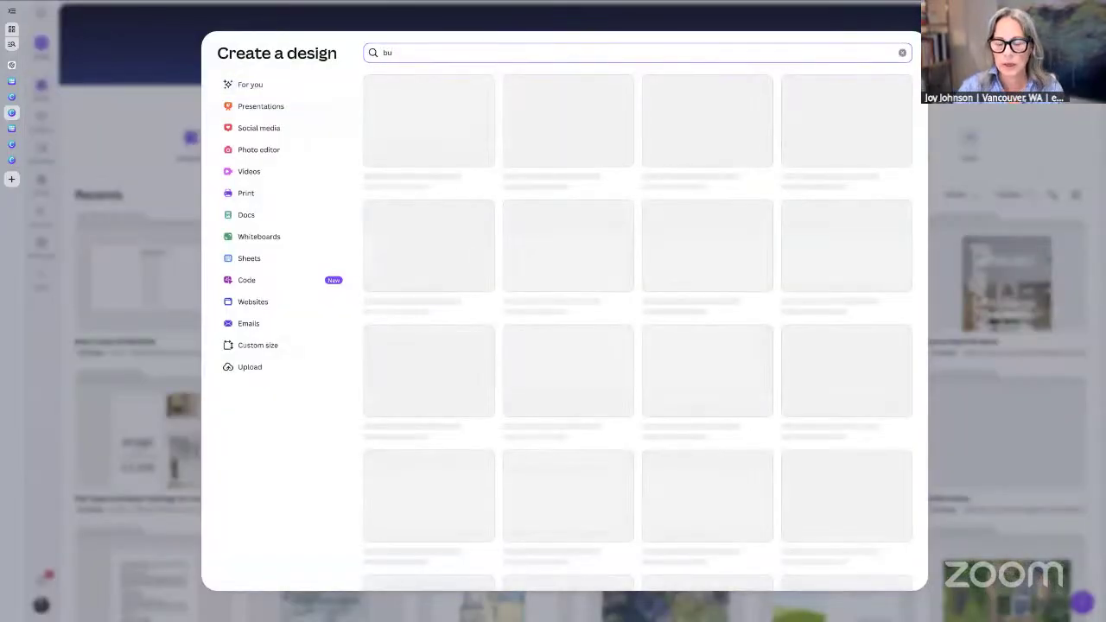
pyautogui.write('lk')
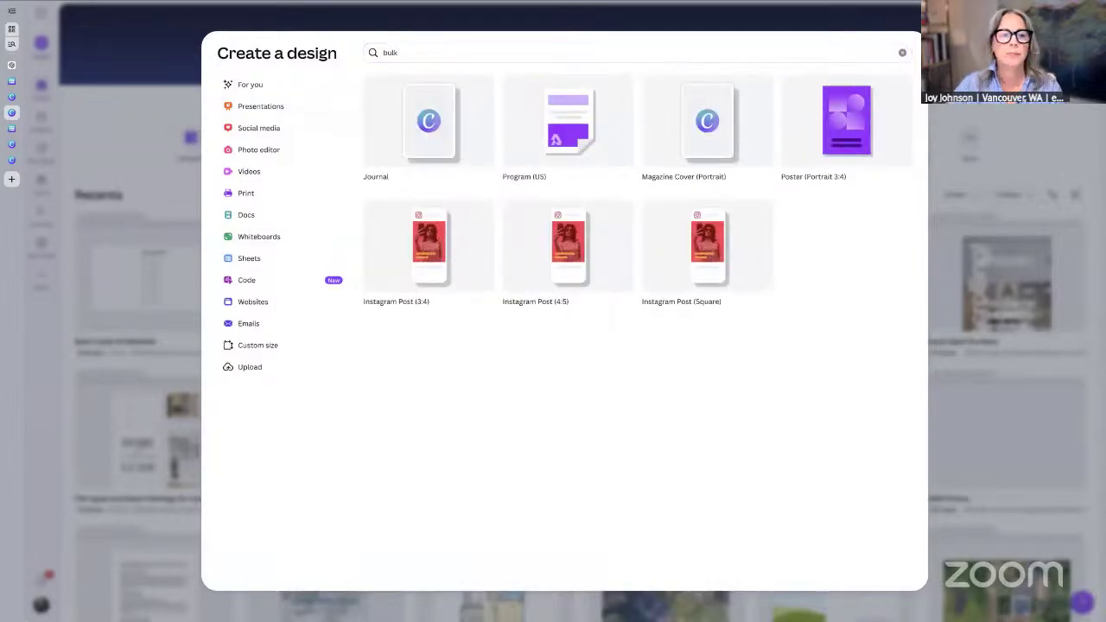
pyautogui.press('Escape')
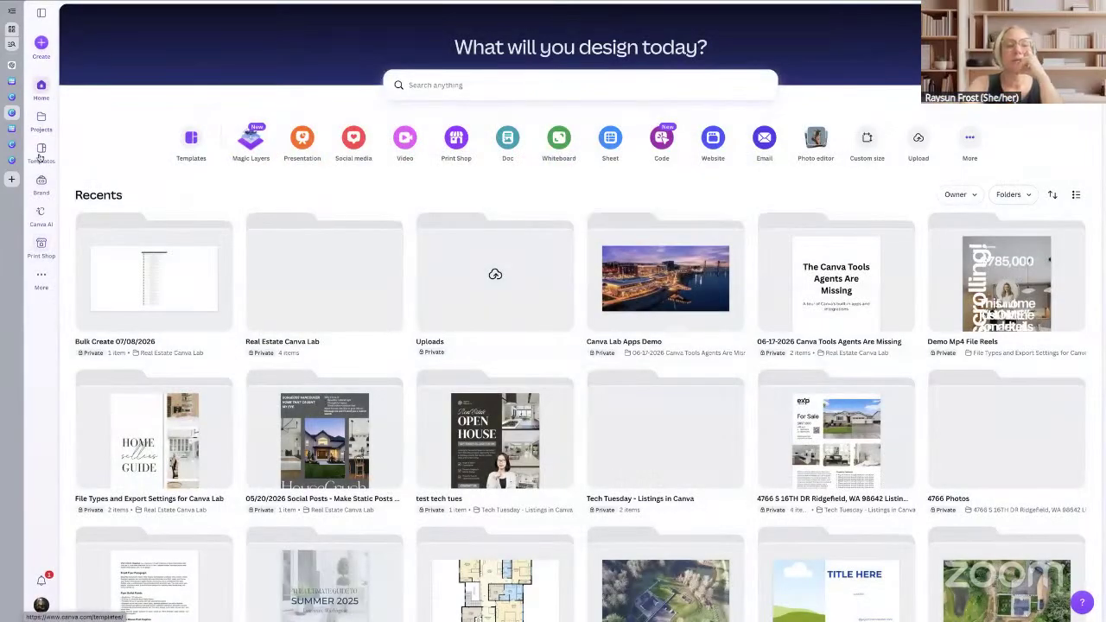
pyautogui.click(41, 277)
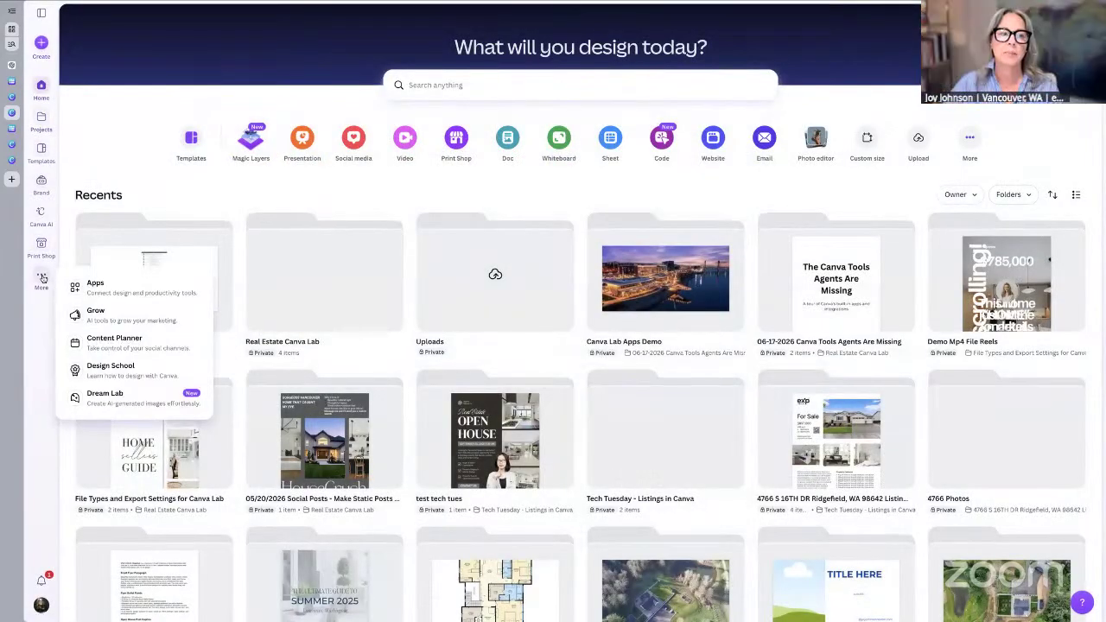
pyautogui.click(74, 285)
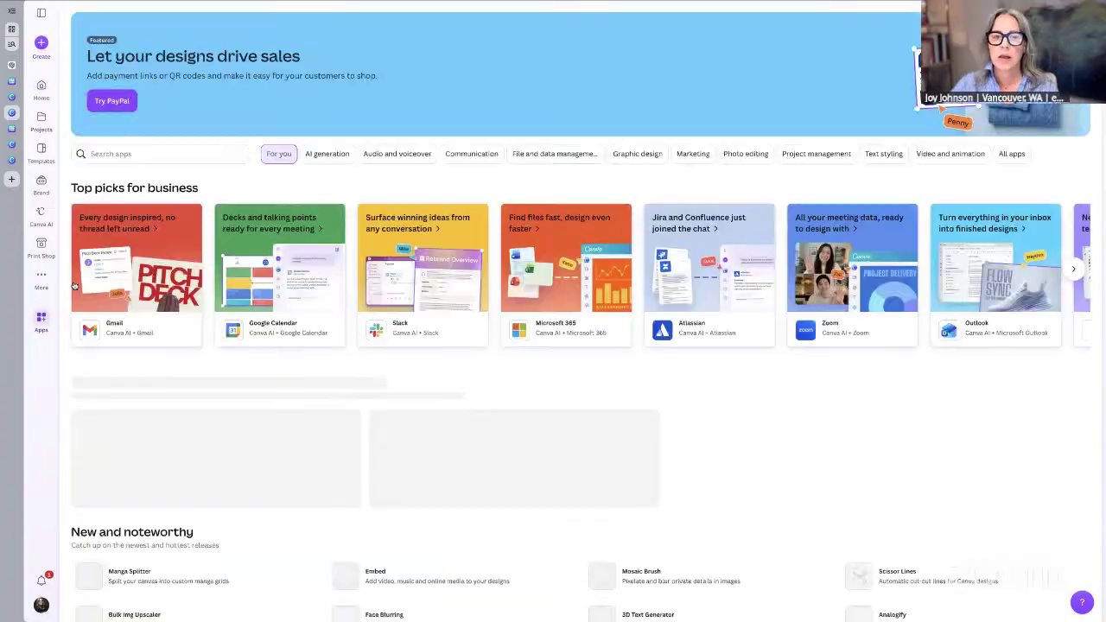
pyautogui.click(155, 148)
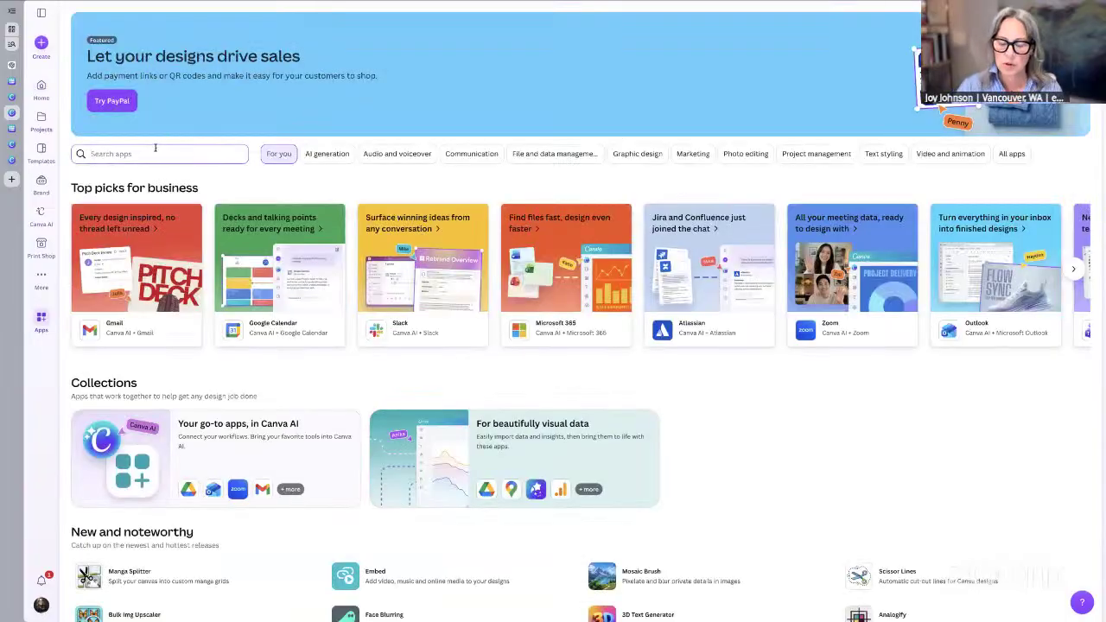
pyautogui.write('bulk c')
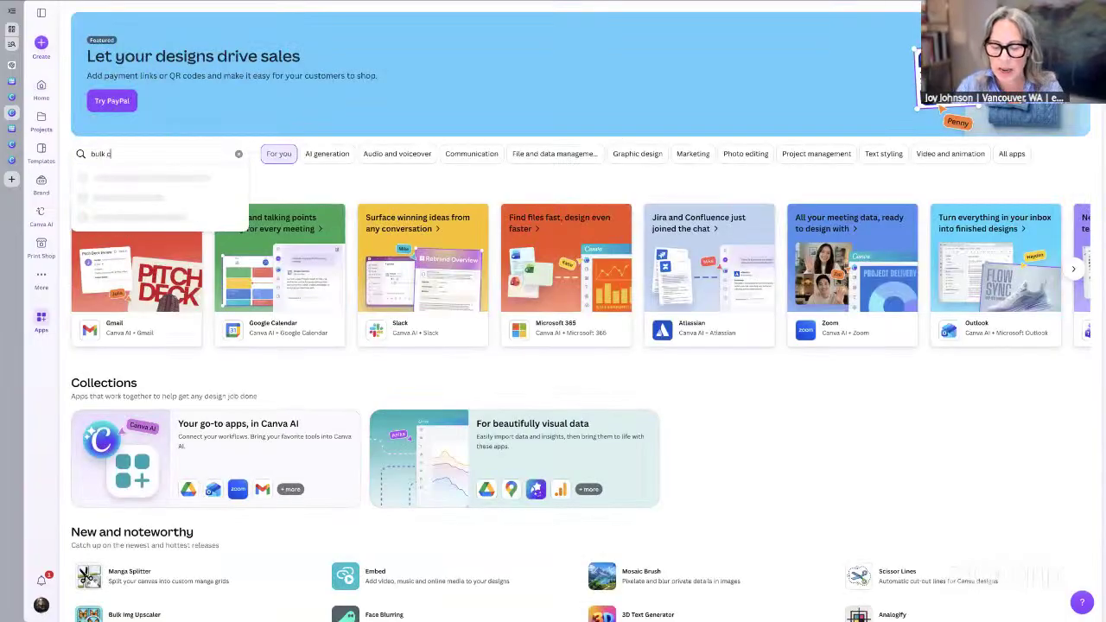
pyautogui.write('reat')
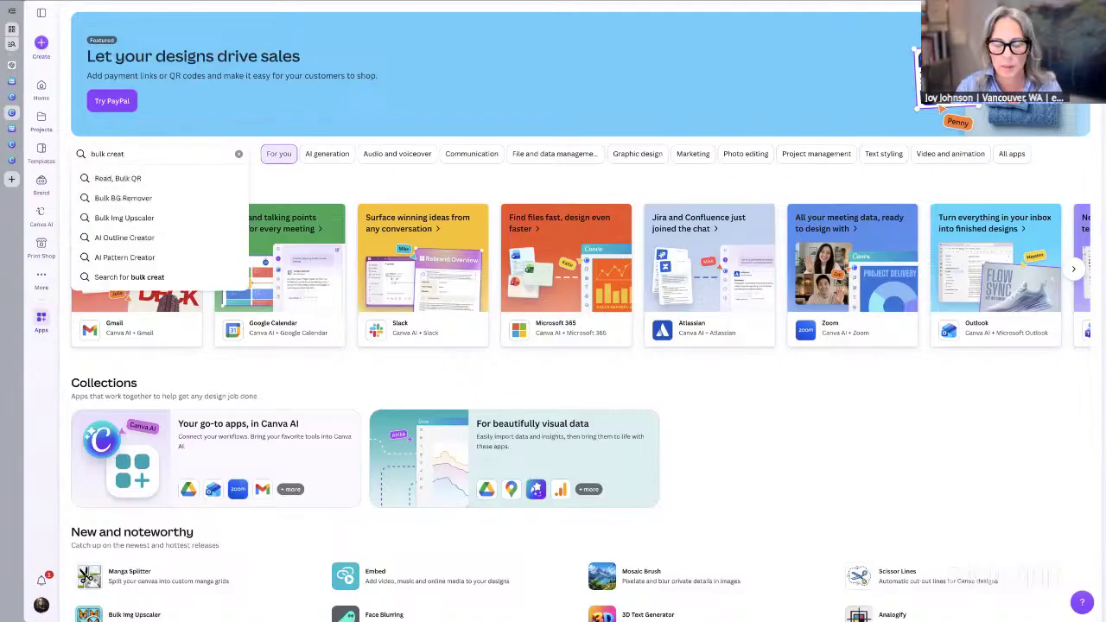
pyautogui.write('e')
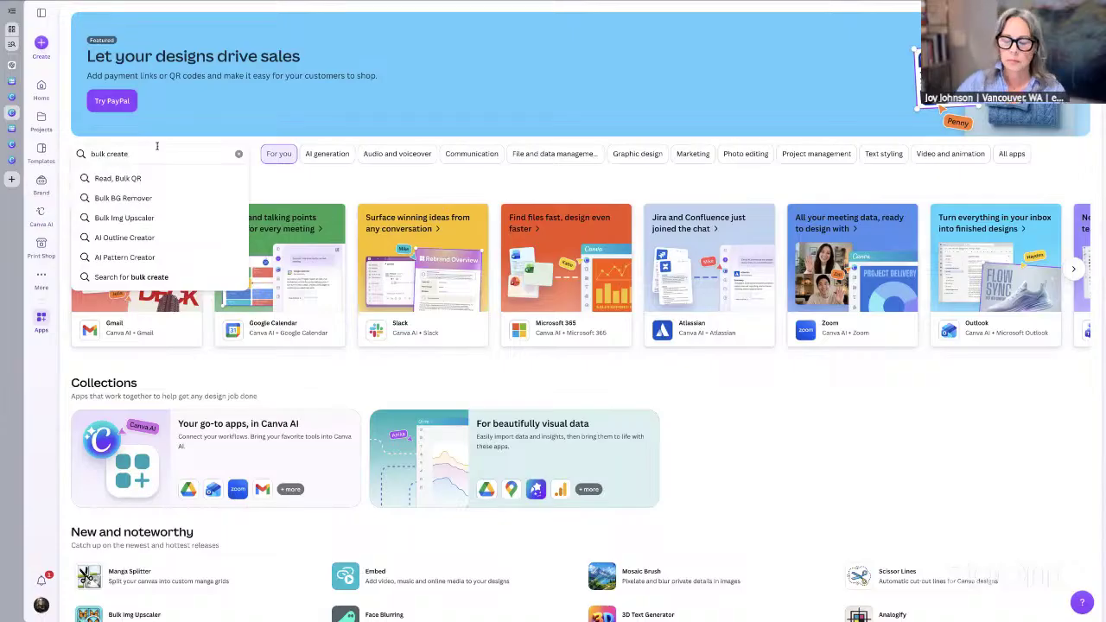
pyautogui.press('Return')
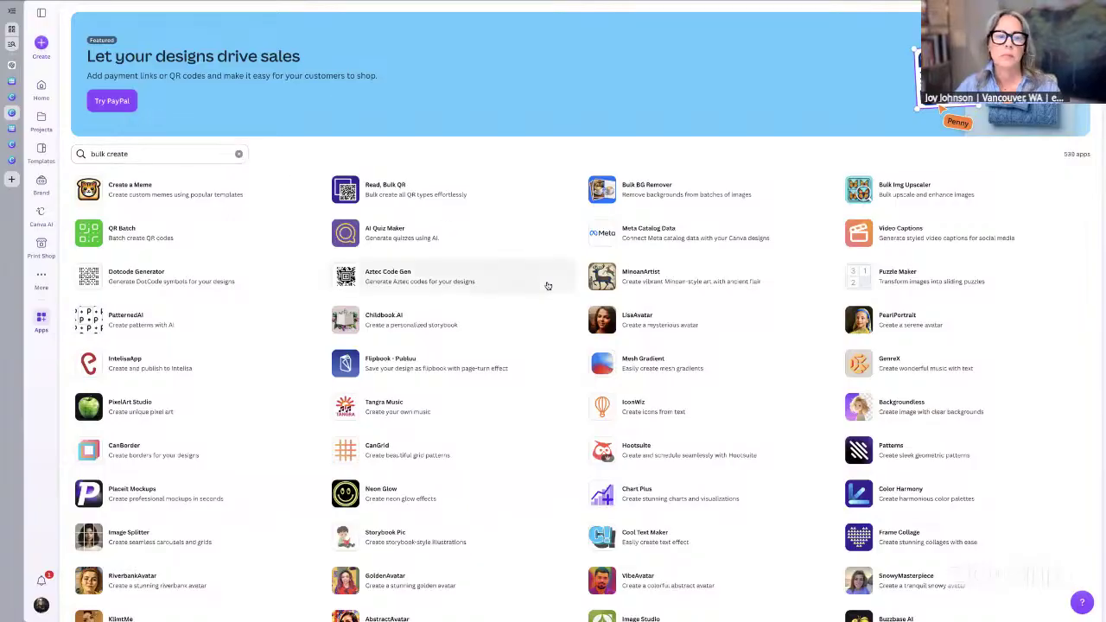
pyautogui.scroll(-1, 547, 285)
pyautogui.scroll(1, 547, 285)
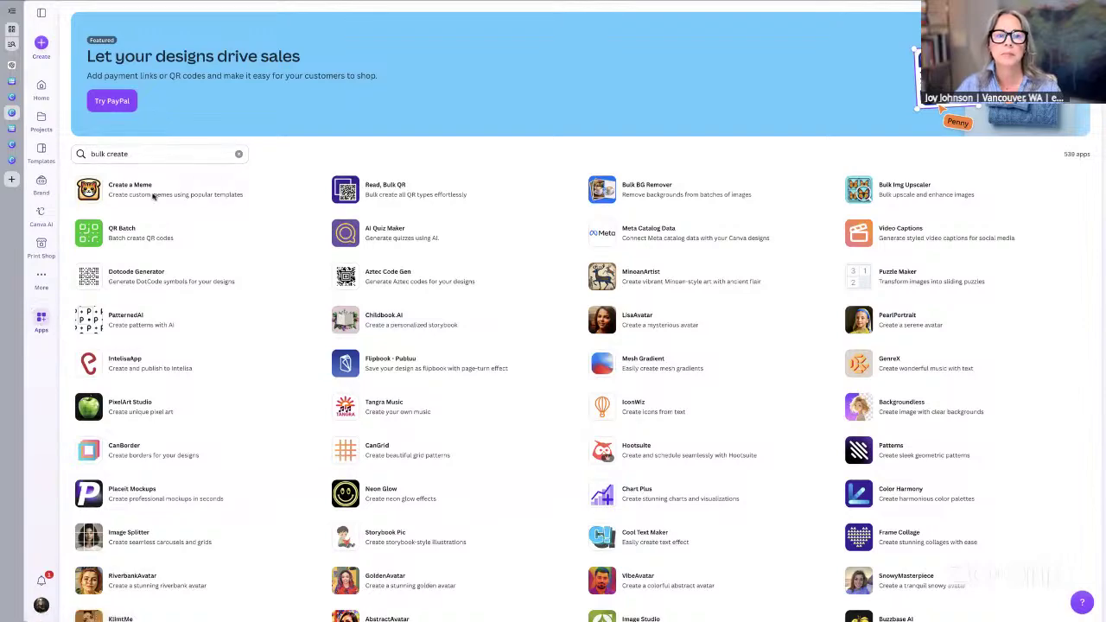
pyautogui.scroll(-3, 160, 237)
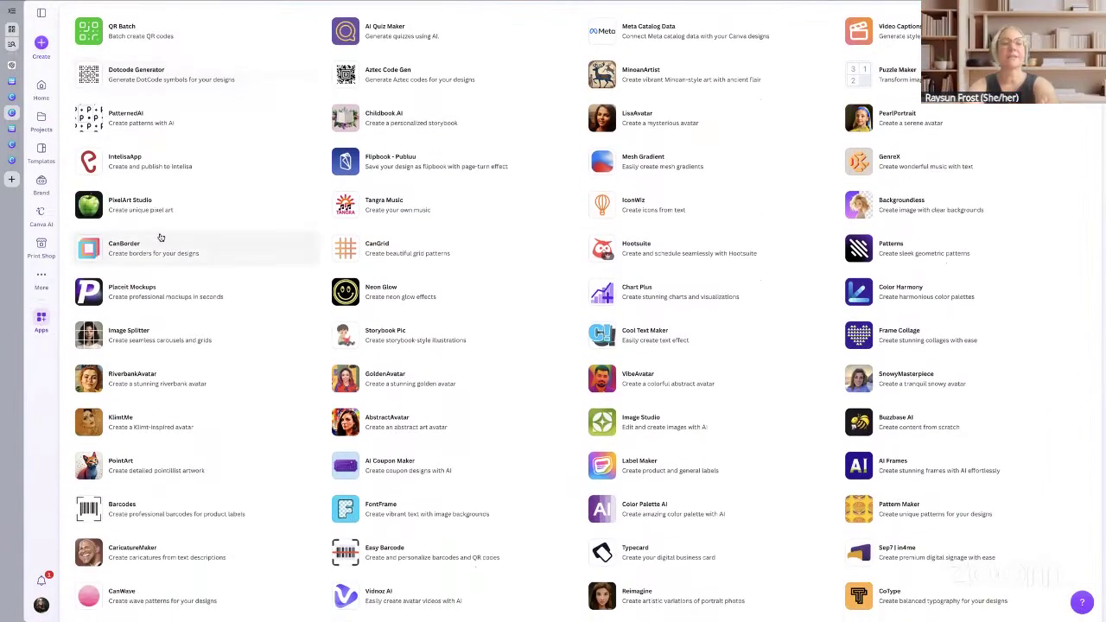
pyautogui.scroll(5, 160, 237)
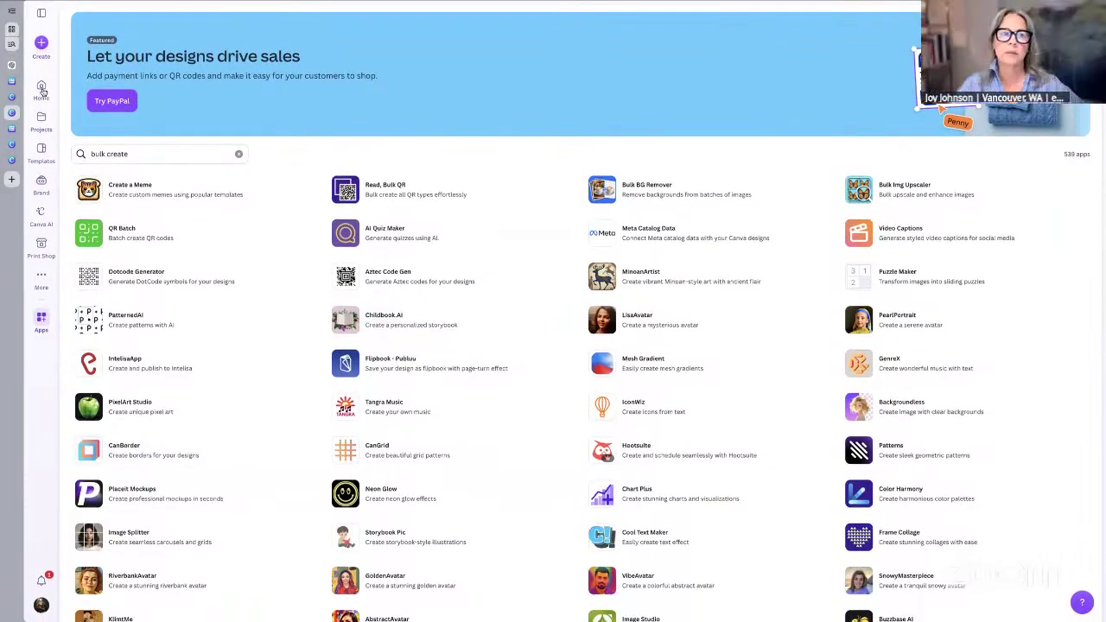
pyautogui.click(42, 88)
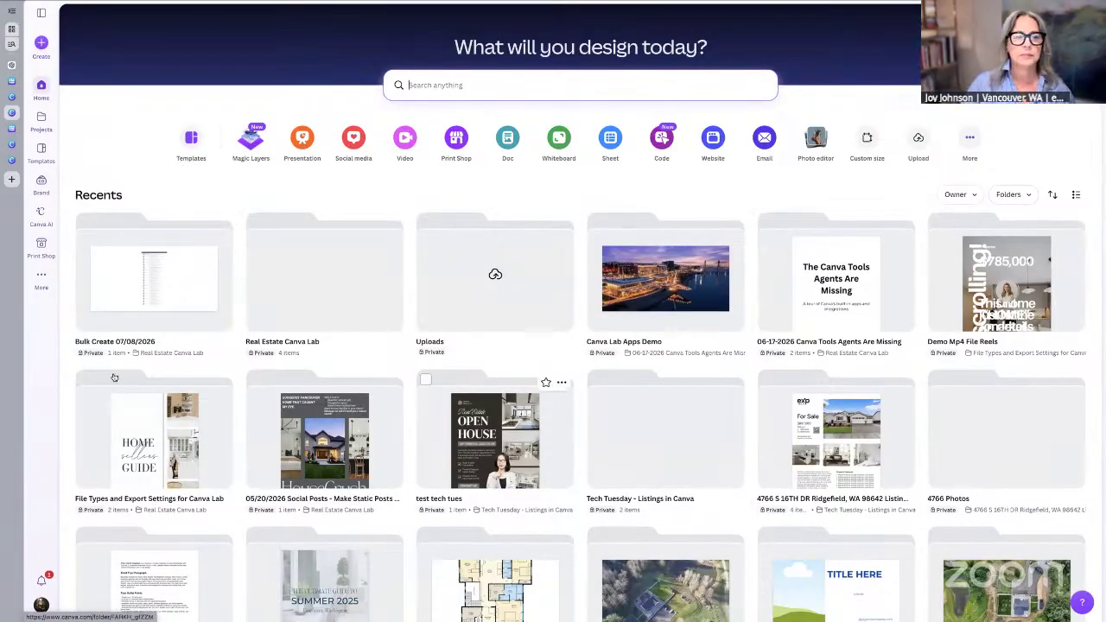
pyautogui.click(40, 277)
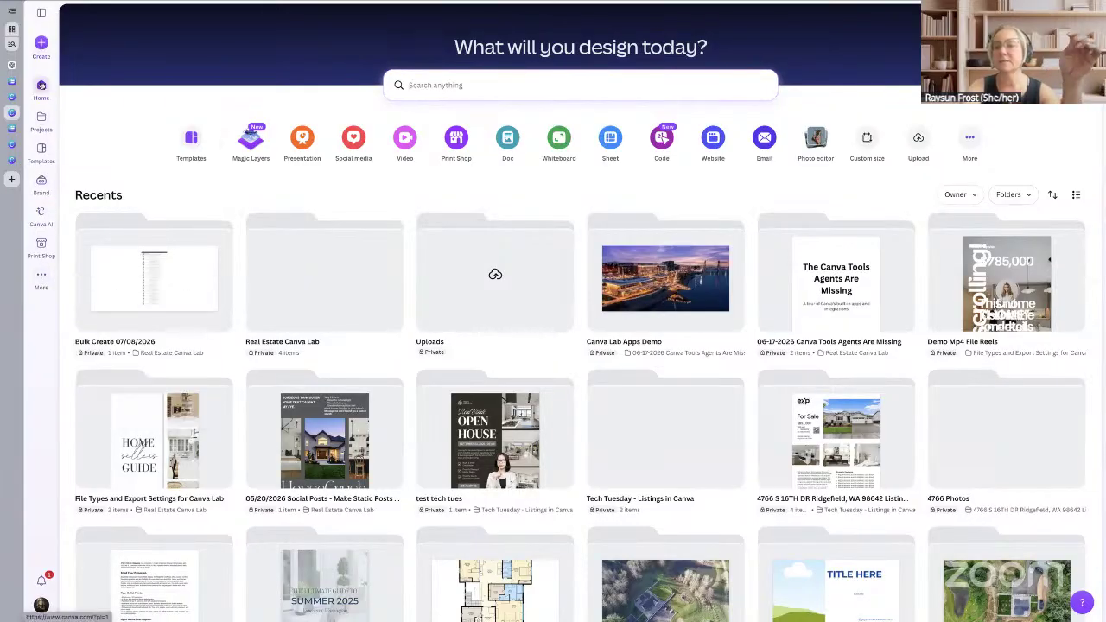
# Step: Open the 20 IG Posts: Green Flags design from the Projects page
pyautogui.click(11, 97)
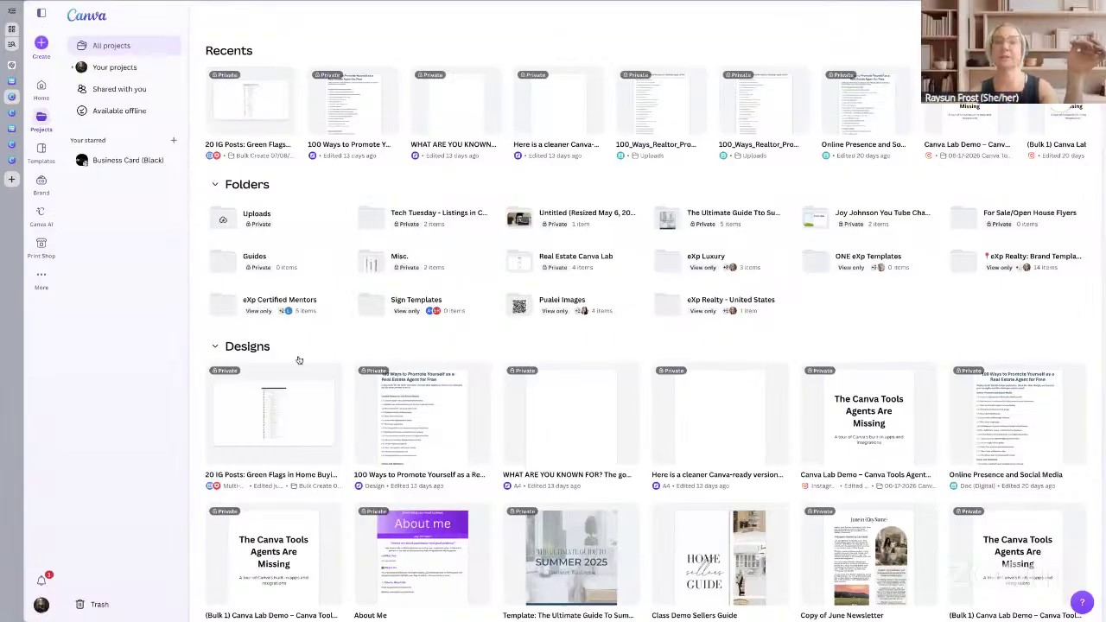
pyautogui.click(329, 416)
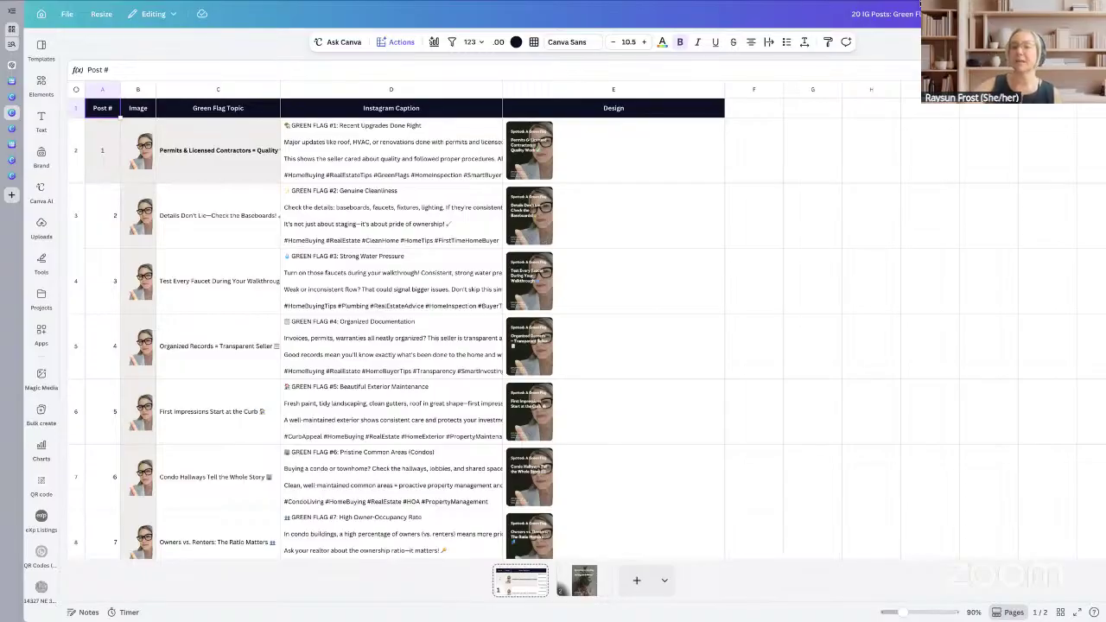
# Step: Add a blank Social Media Instagram Post (4:5) page as page 3
pyautogui.moveTo(552, 3)
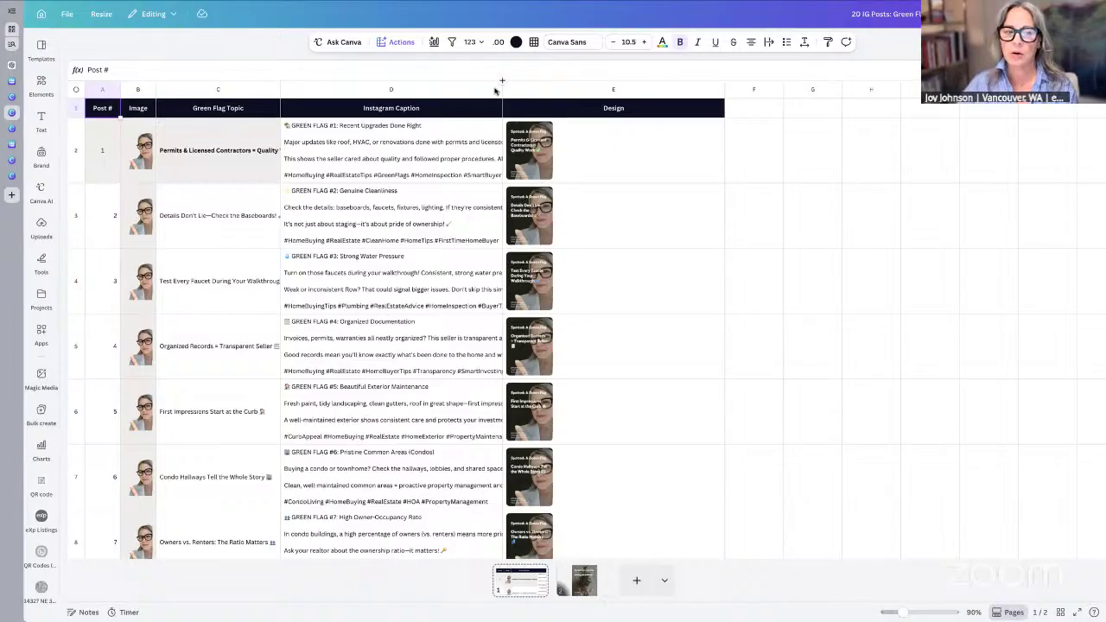
pyautogui.click(665, 582)
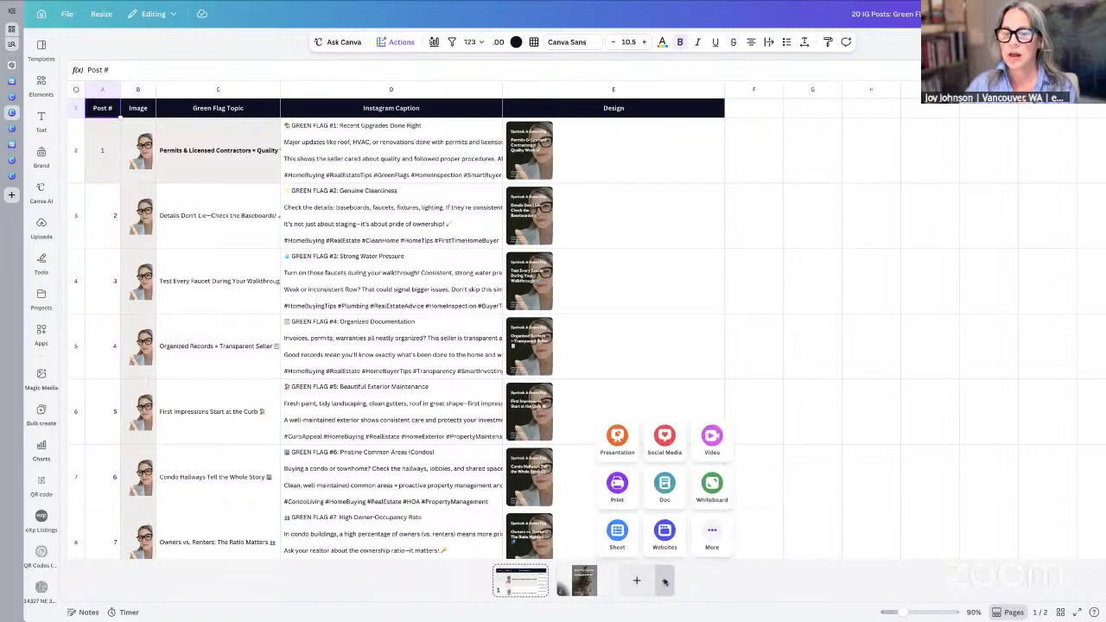
pyautogui.click(664, 436)
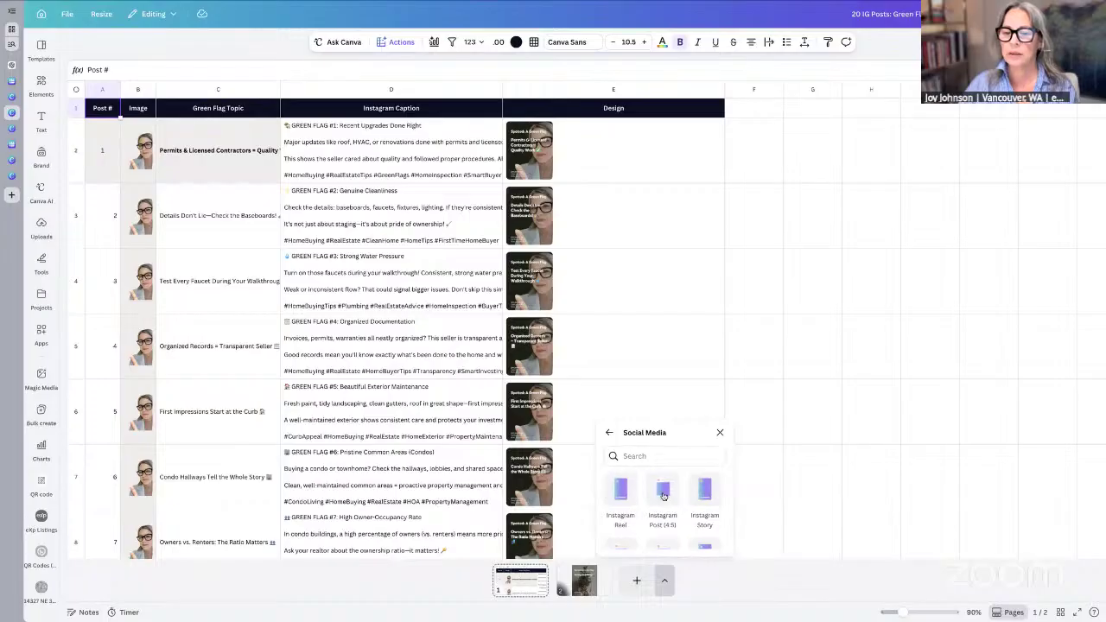
pyautogui.click(662, 492)
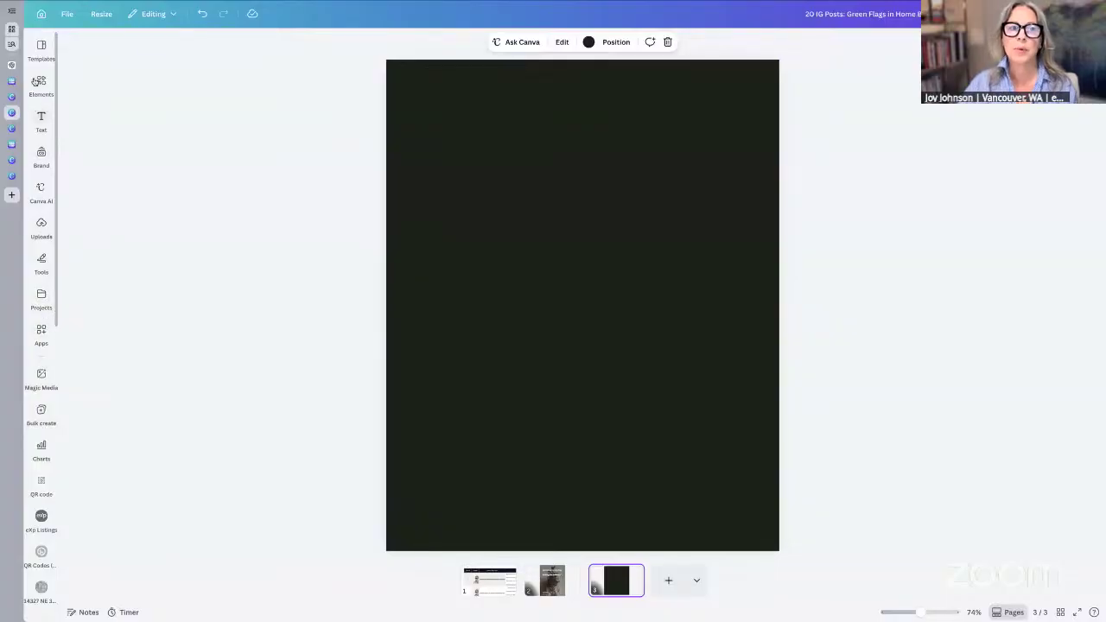
# Step: Search templates for 'real estate tips' and drag the Terms of the Week cover onto page 3
pyautogui.click(41, 49)
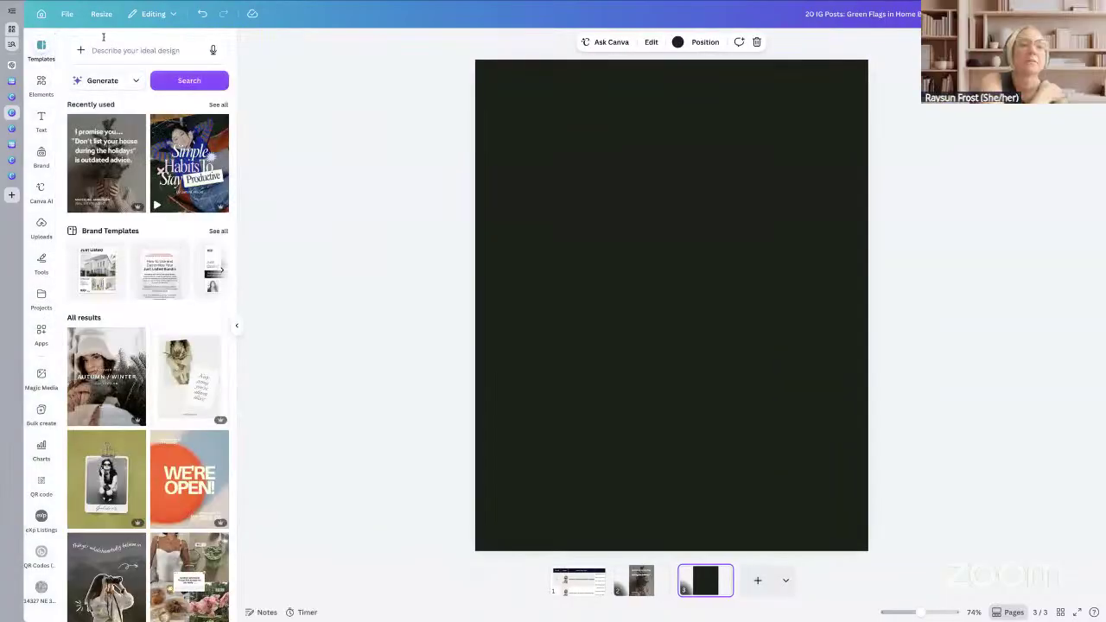
pyautogui.click(113, 50)
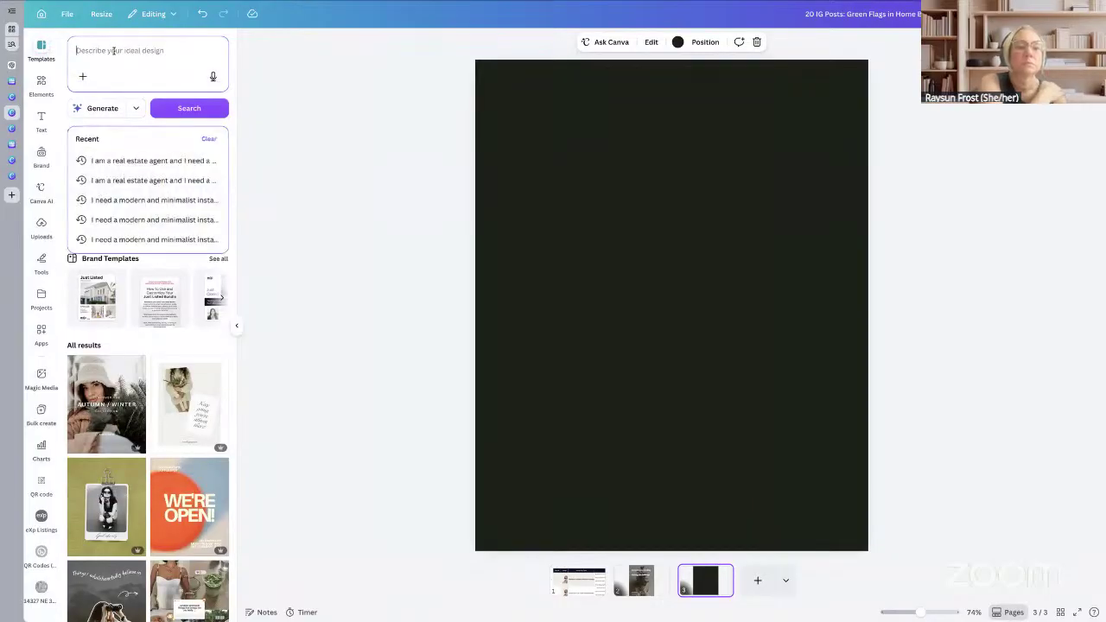
pyautogui.write('real')
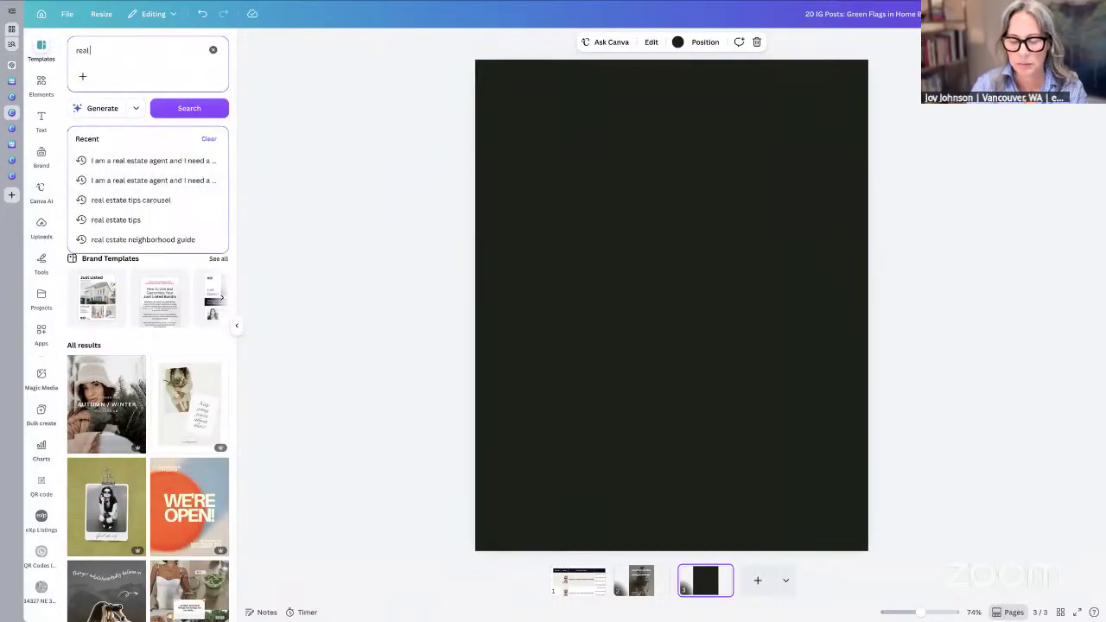
pyautogui.write(' estate ti')
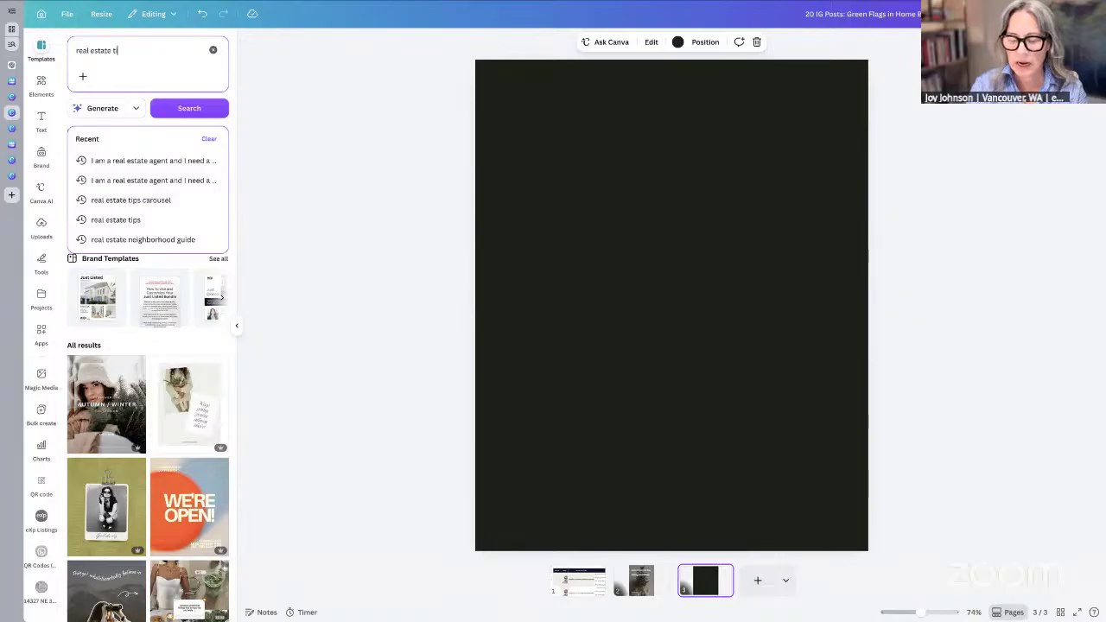
pyautogui.write('ps')
pyautogui.press('Return')
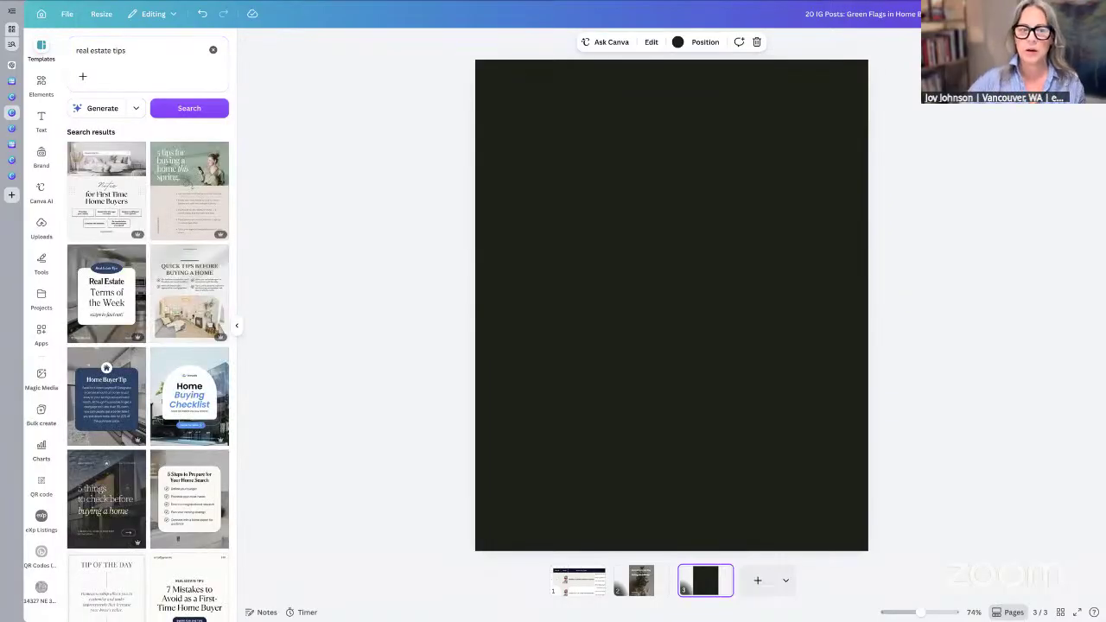
pyautogui.click(106, 294)
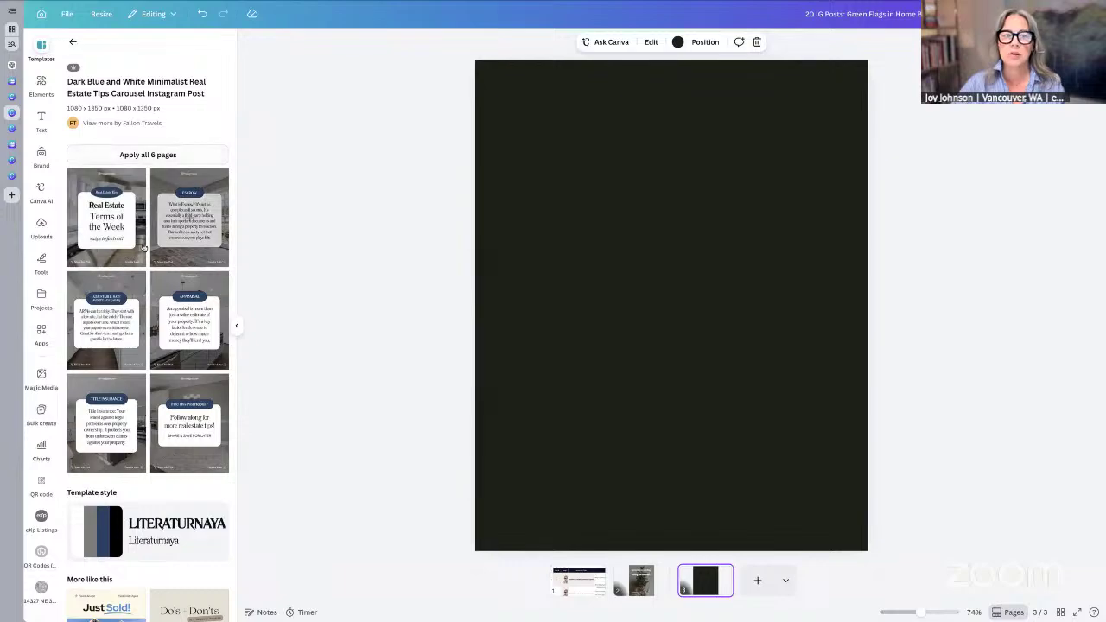
pyautogui.moveTo(84, 237); pyautogui.dragTo(618, 229)
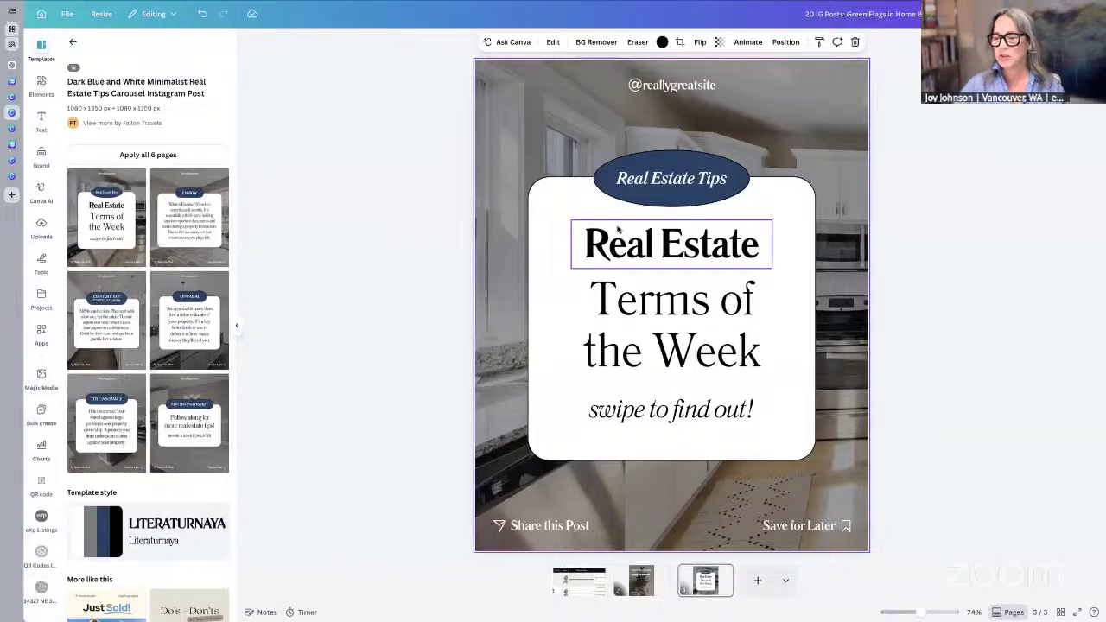
# Step: Check the Add page type choices, dismiss them, and bring up page 3's options
pyautogui.click(786, 583)
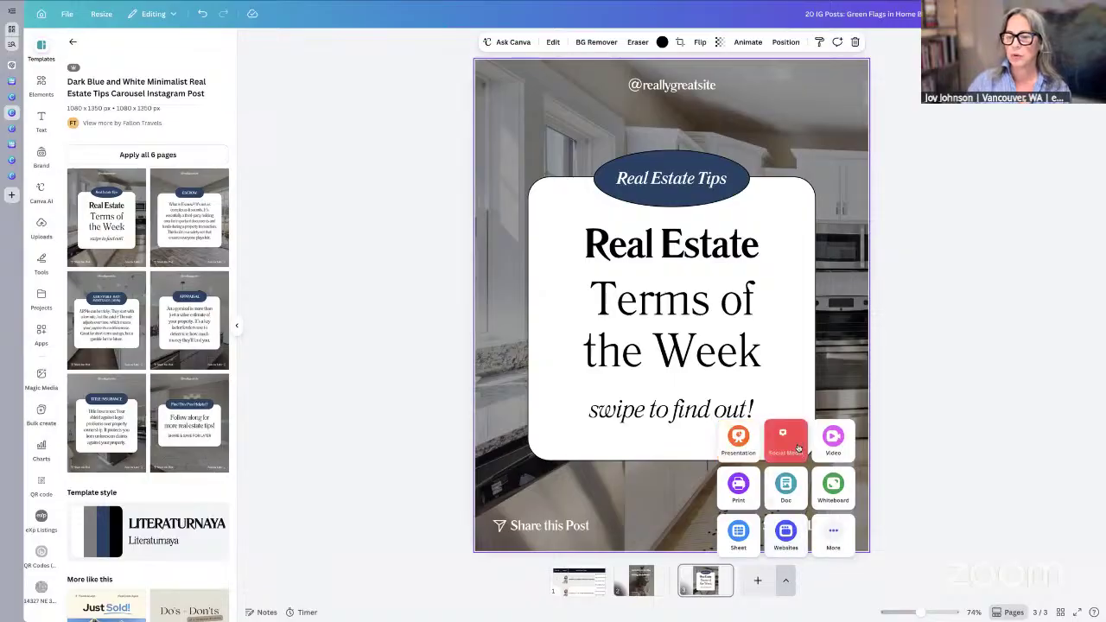
pyautogui.click(1007, 400)
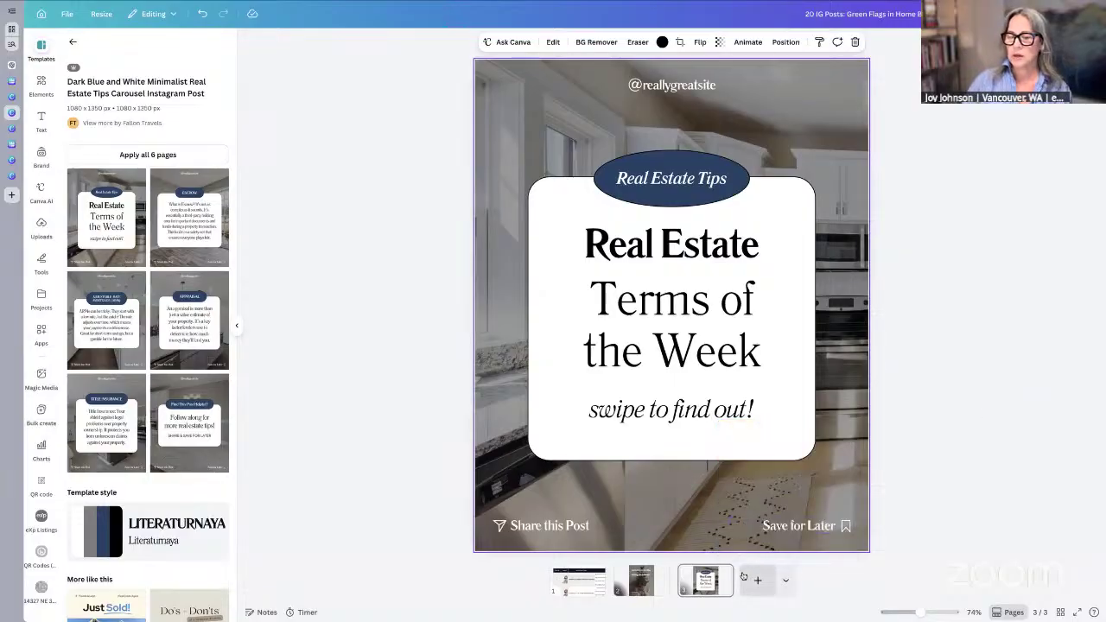
pyautogui.rightClick(720, 277)
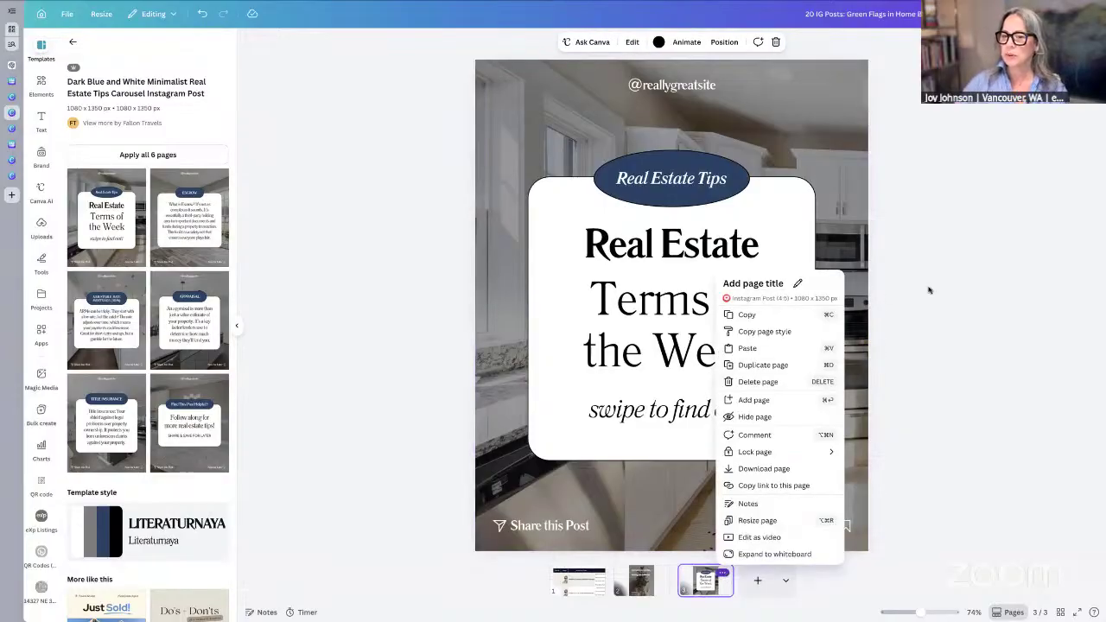
# Step: Delete page 3 and add a new Instagram Post (4:5) page in its place
pyautogui.click(758, 381)
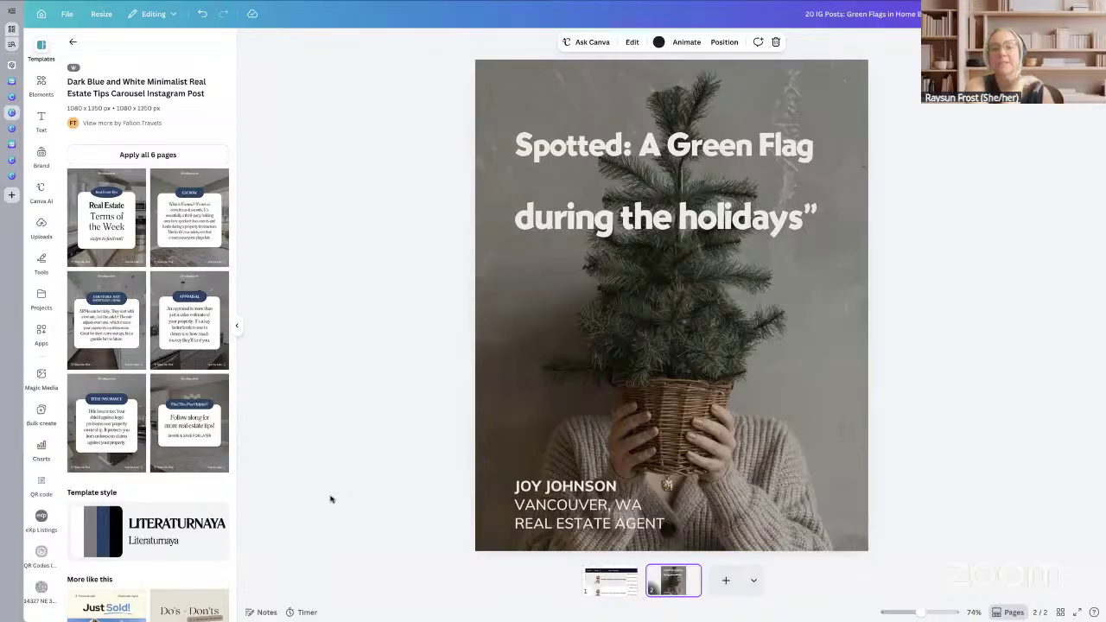
pyautogui.click(613, 590)
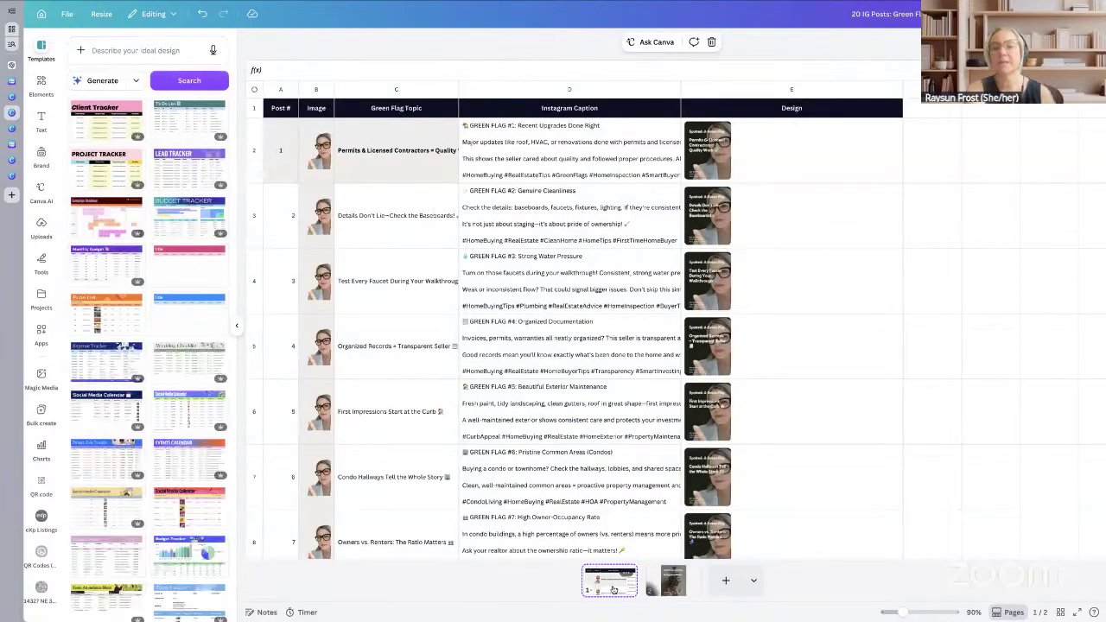
pyautogui.click(754, 582)
pyautogui.click(800, 536)
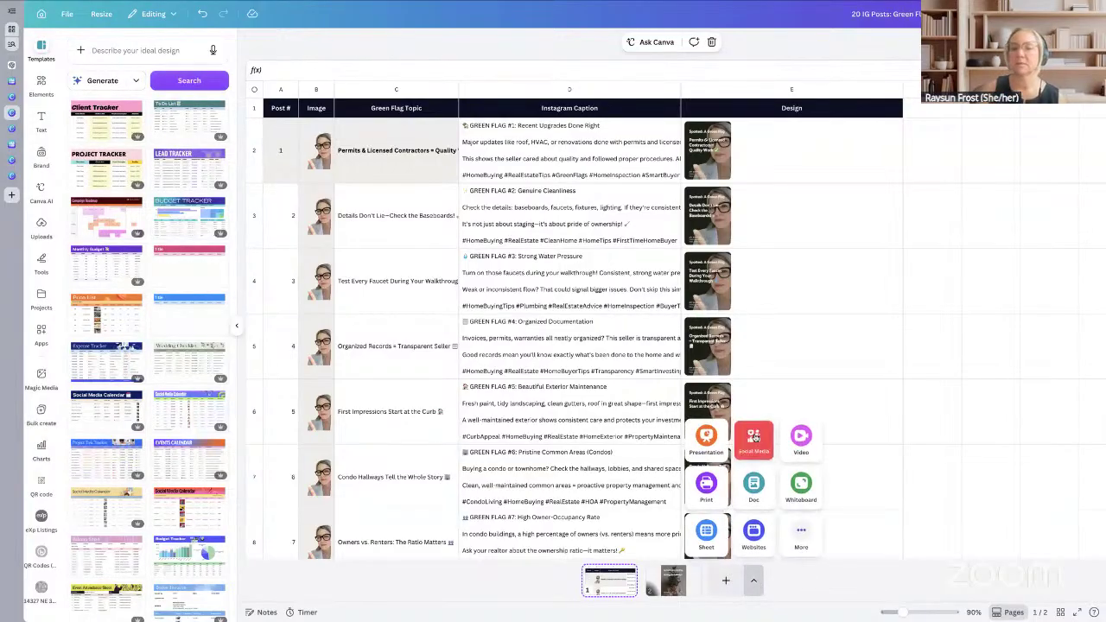
pyautogui.click(751, 438)
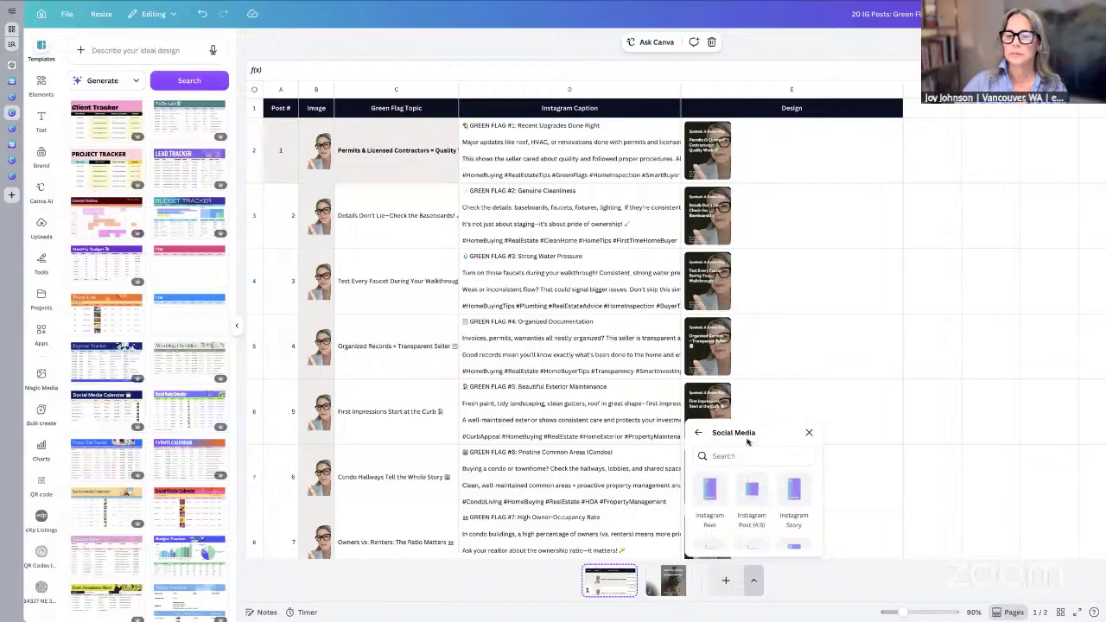
pyautogui.click(751, 492)
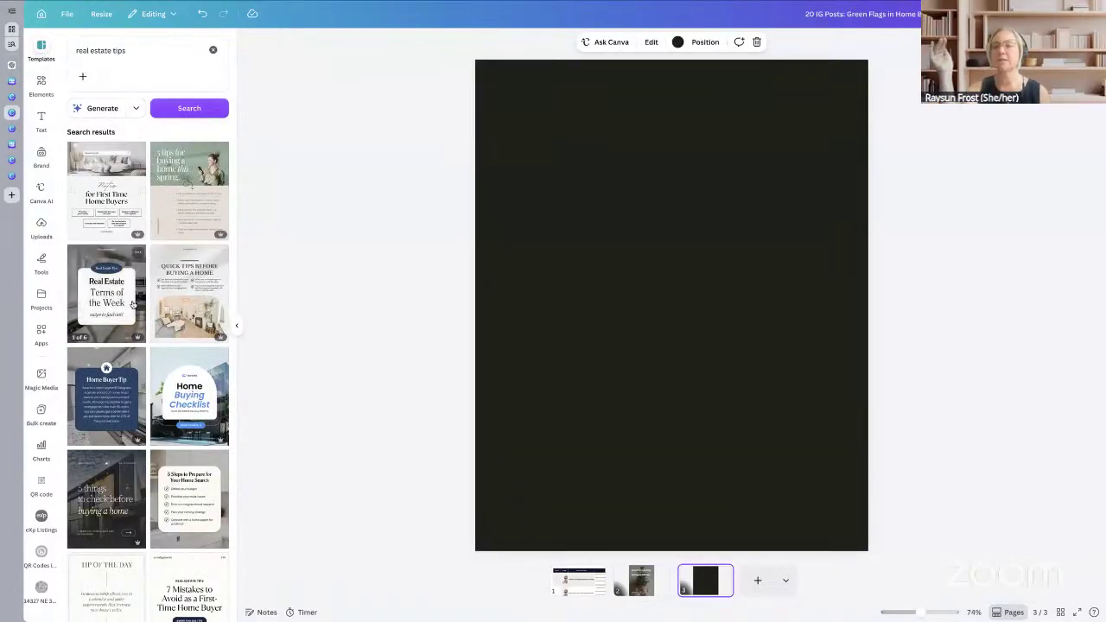
# Step: Apply the Terms of the Week template's first page to the new page 3 and hide the templates panel
pyautogui.click(108, 294)
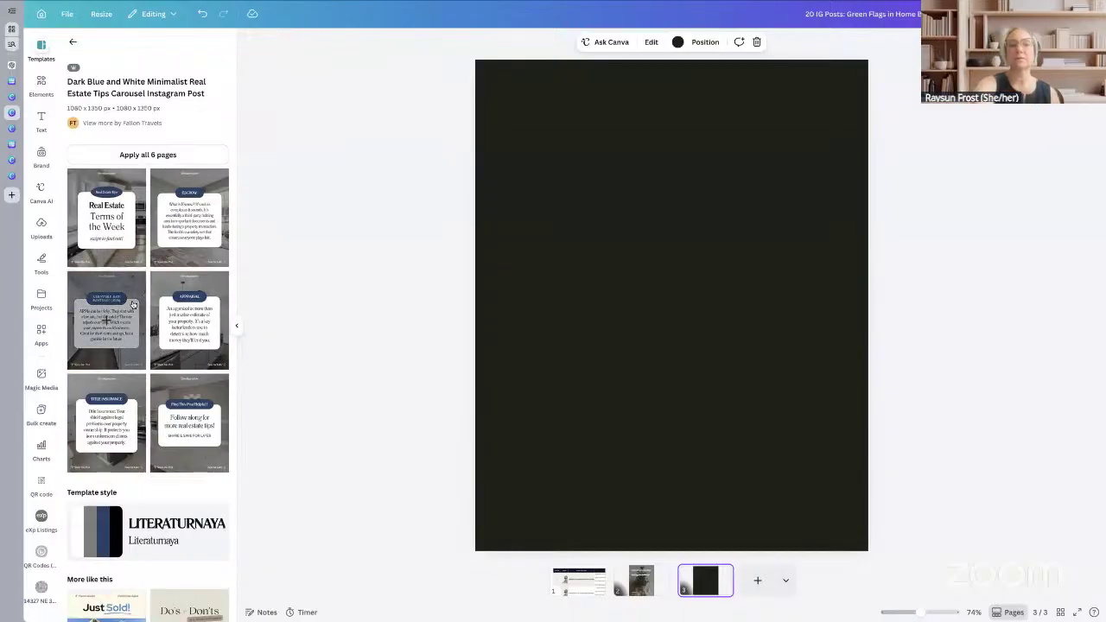
pyautogui.moveTo(119, 250); pyautogui.dragTo(546, 225)
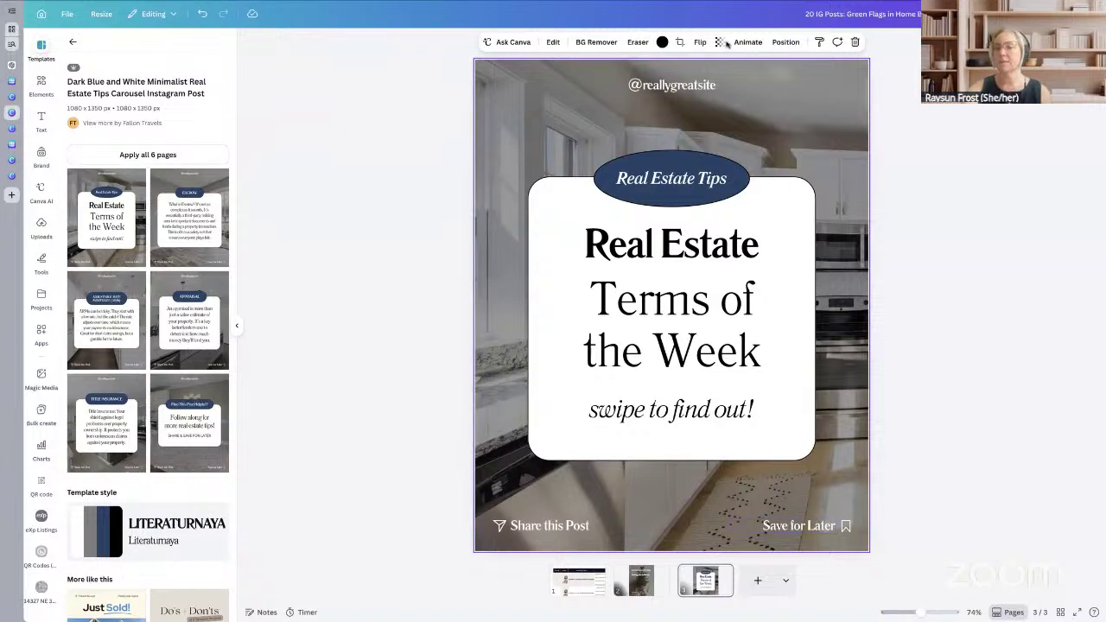
pyautogui.click(642, 594)
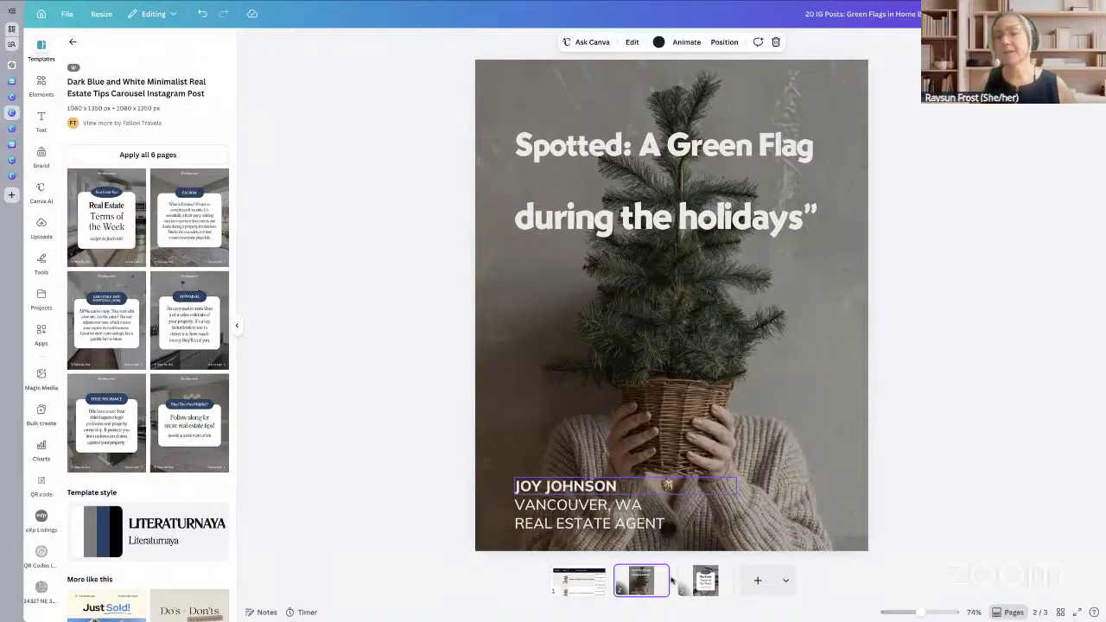
pyautogui.click(591, 587)
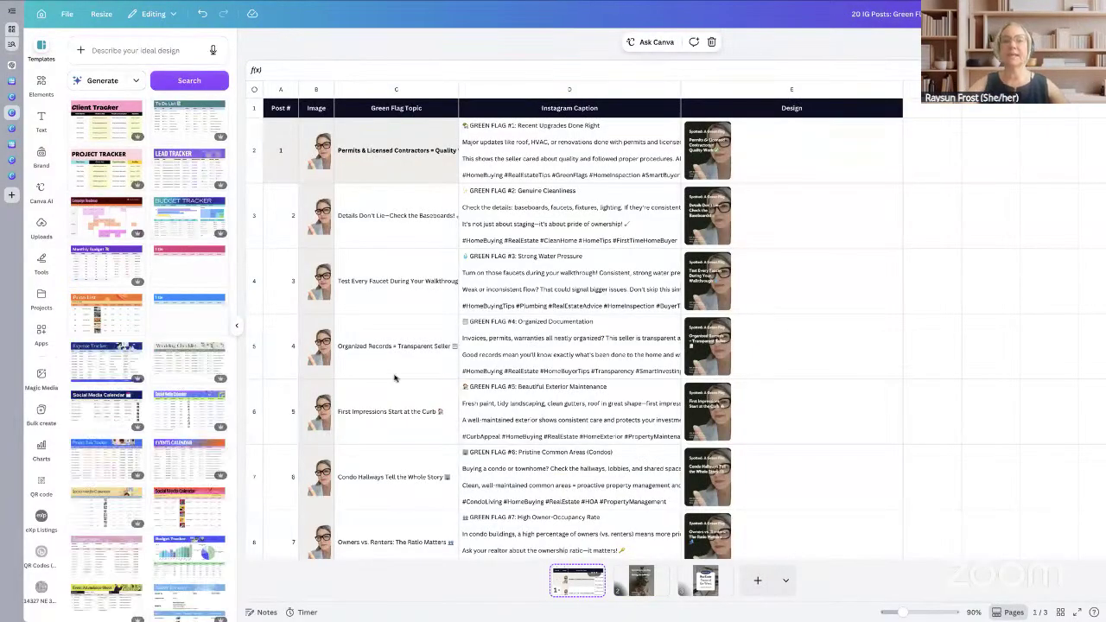
pyautogui.click(239, 328)
pyautogui.click(617, 591)
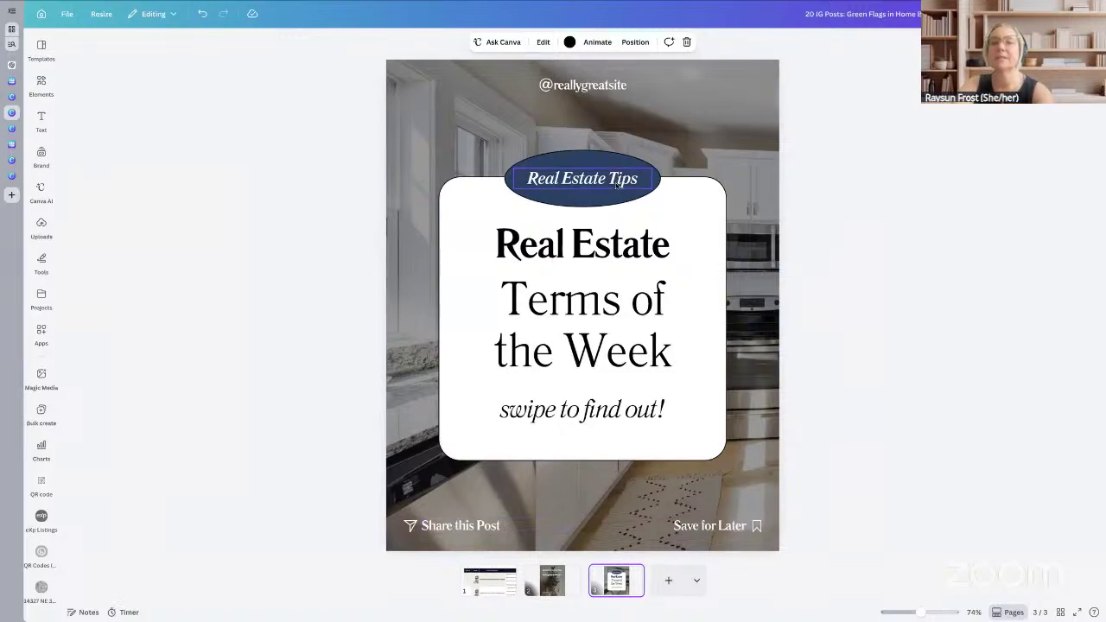
pyautogui.click(582, 177)
# Step: Change the oval label text from 'Real Estate Tips' to 'Quote of the day'
pyautogui.click(582, 178)
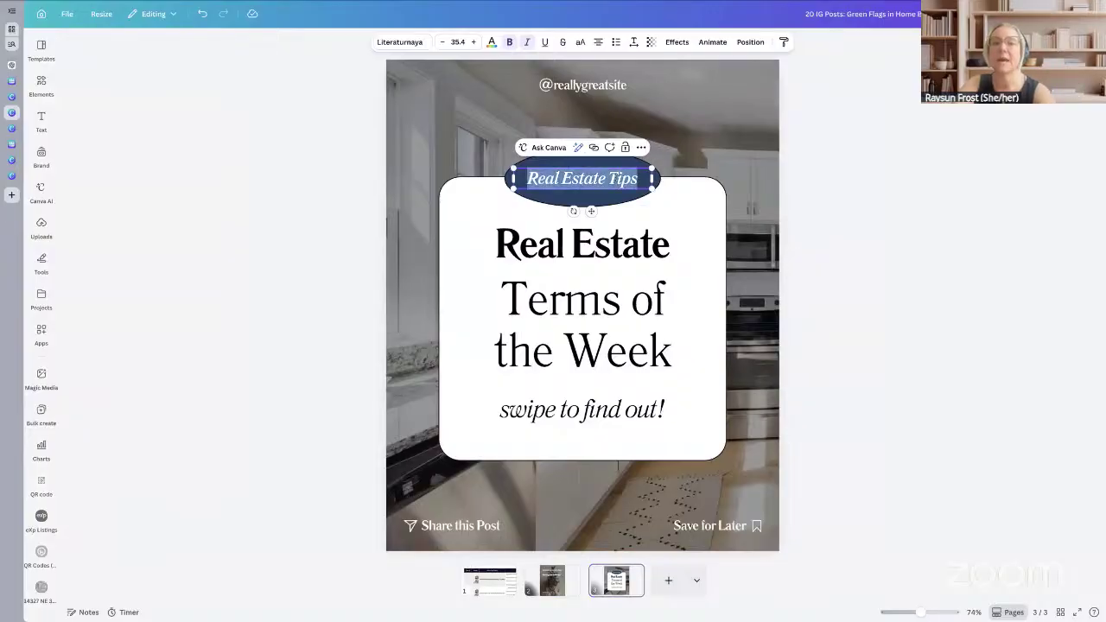
pyautogui.write('Qu')
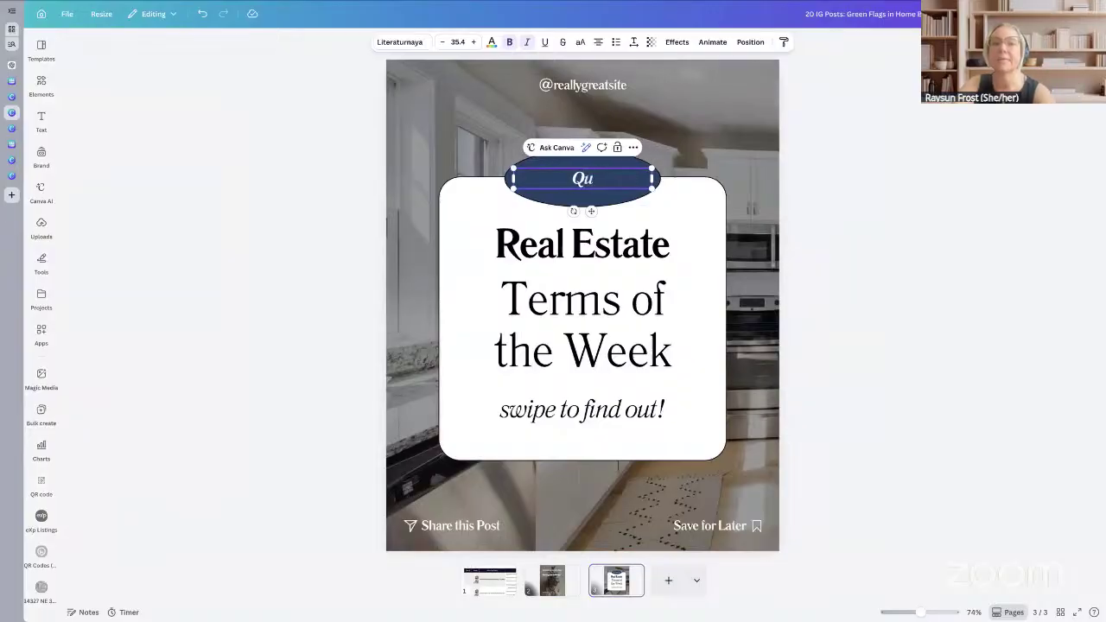
pyautogui.write('ote of')
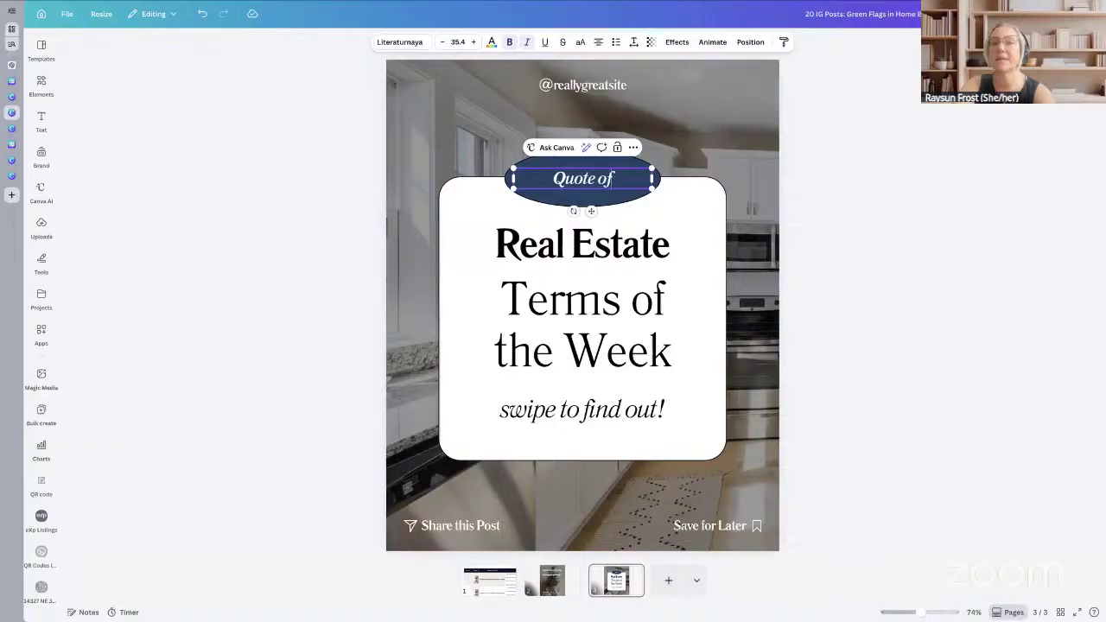
pyautogui.write(' the day')
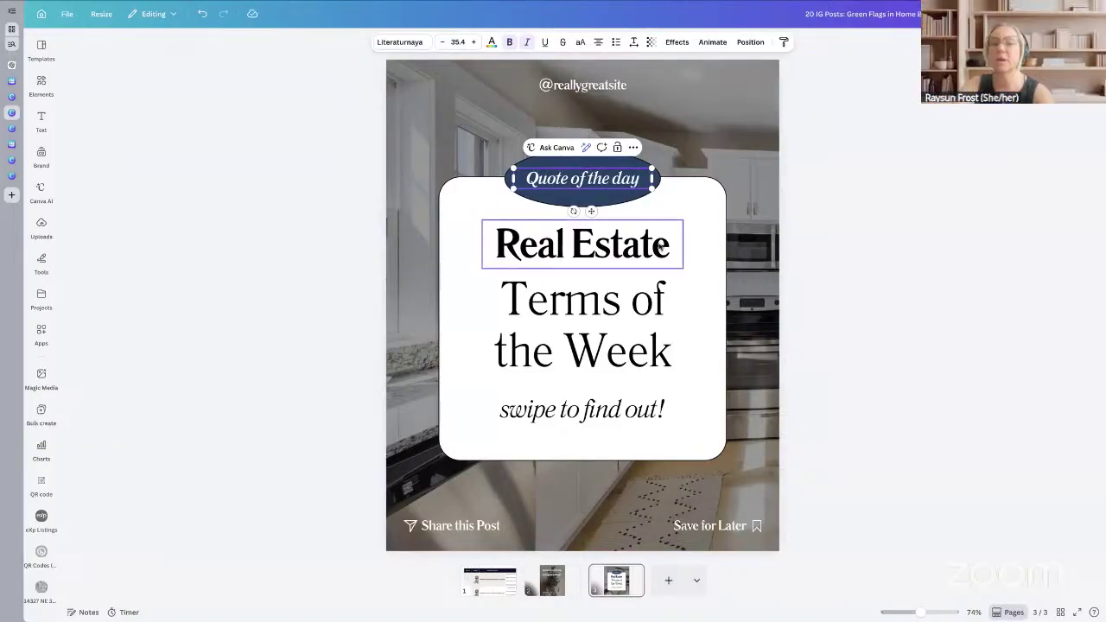
pyautogui.moveTo(470, 213)
pyautogui.mouseDown()
pyautogui.moveTo(551, 218)
pyautogui.moveTo(471, 217)
pyautogui.mouseUp()
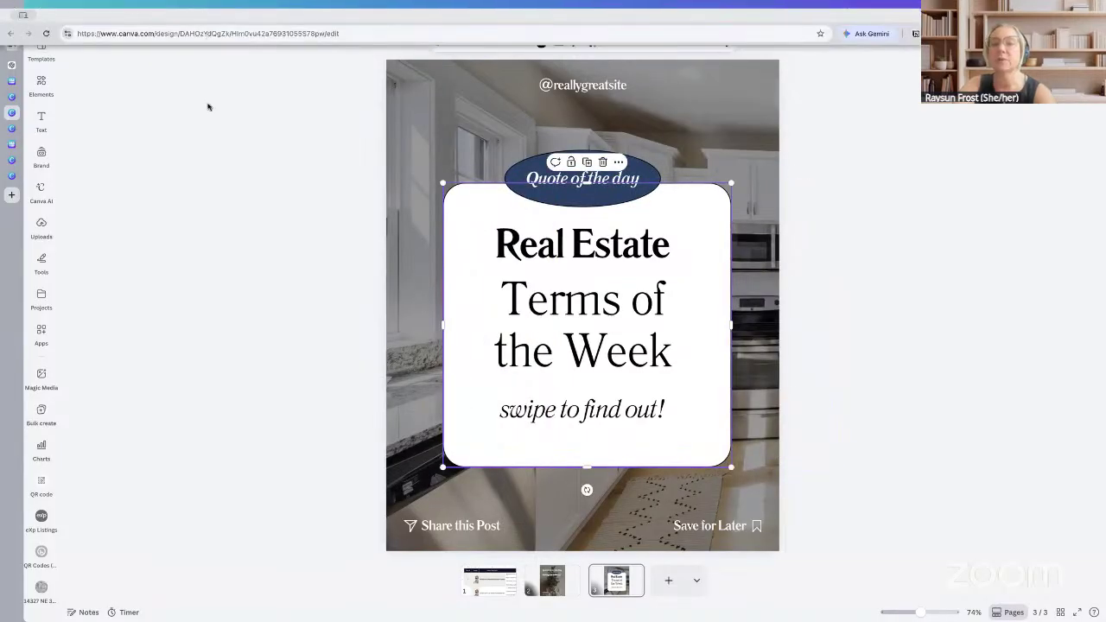
pyautogui.click(201, 14)
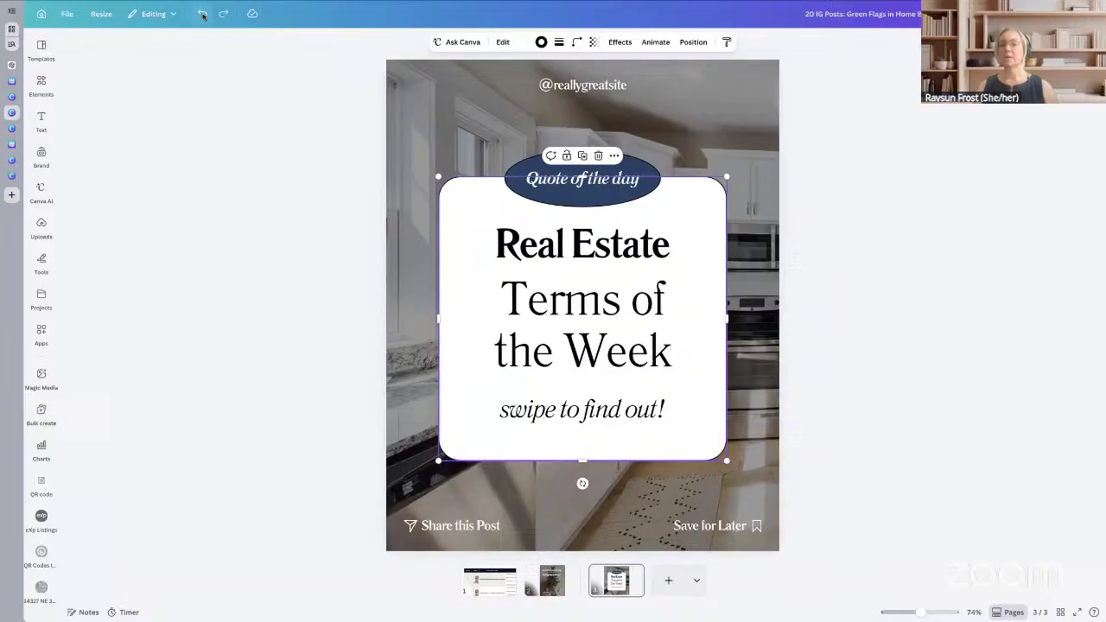
# Step: Try replacing the headline with 'Put quote here', then undo back to 'Real Estate'
pyautogui.click(530, 232)
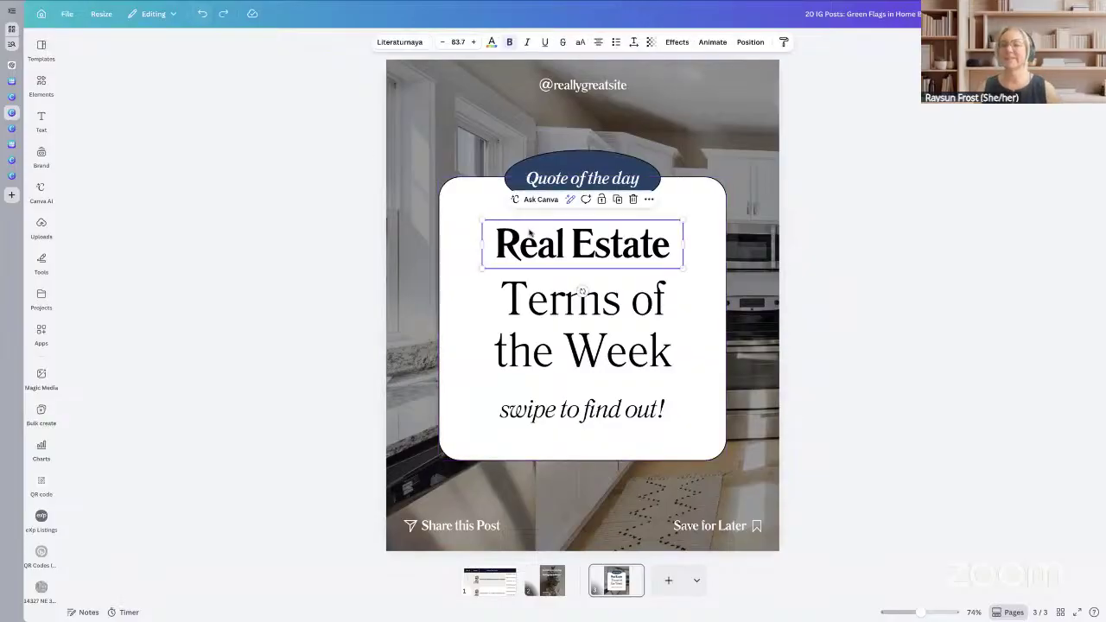
pyautogui.doubleClick(530, 242)
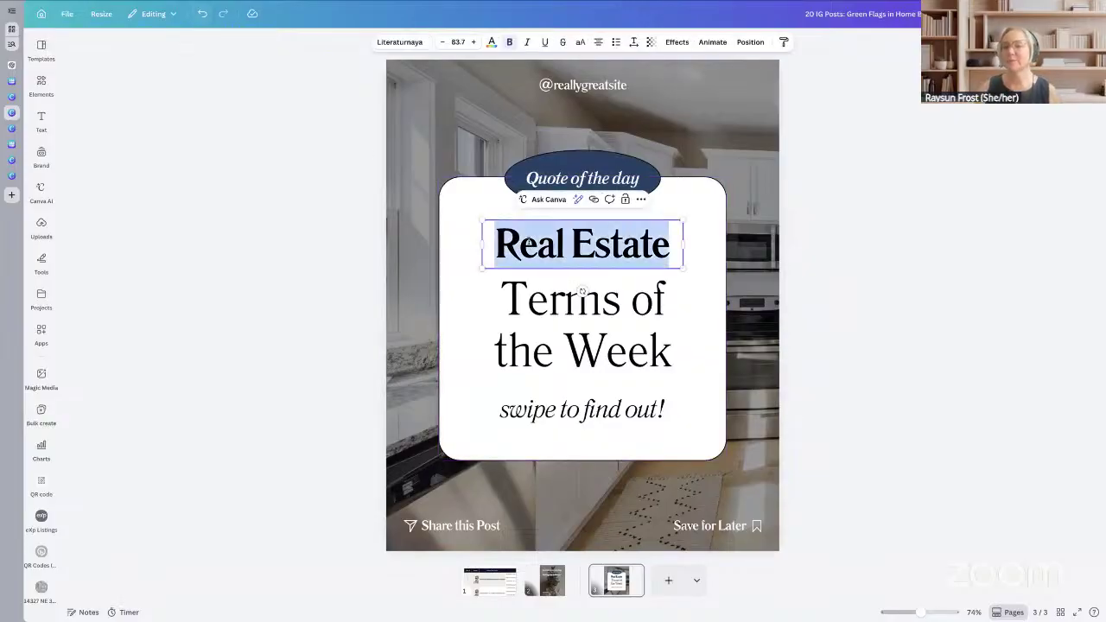
pyautogui.write('P')
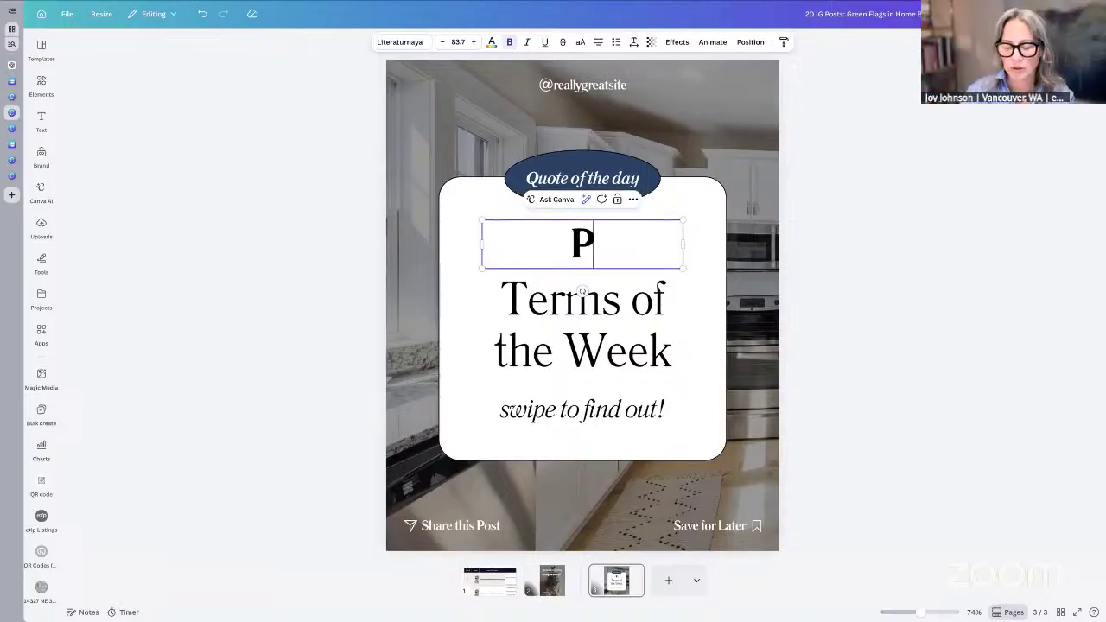
pyautogui.write('ut qu')
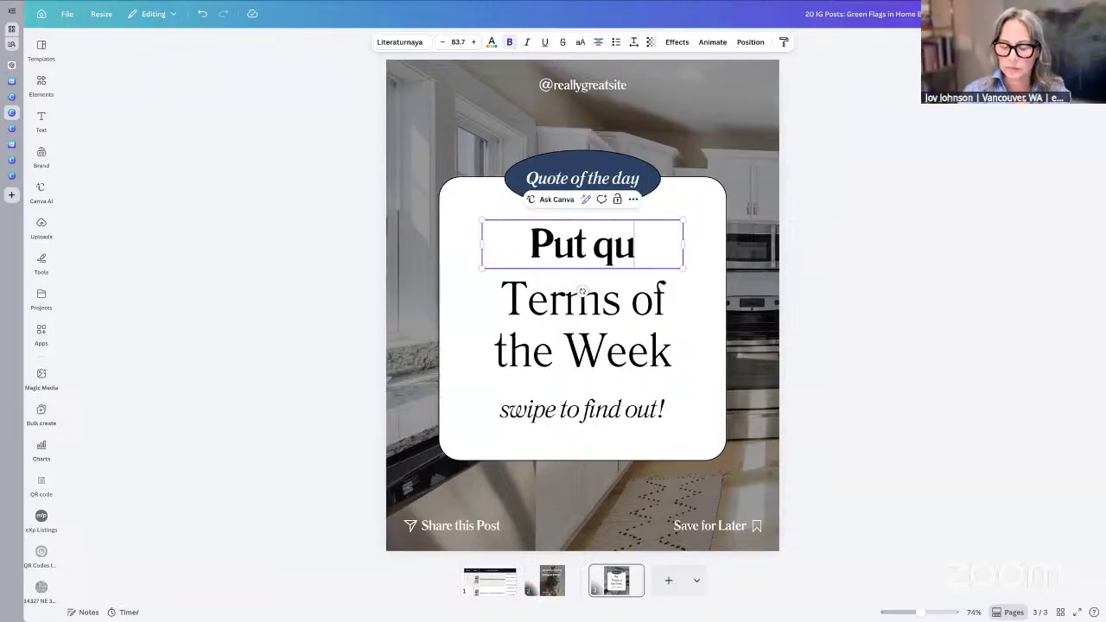
pyautogui.write('ote here')
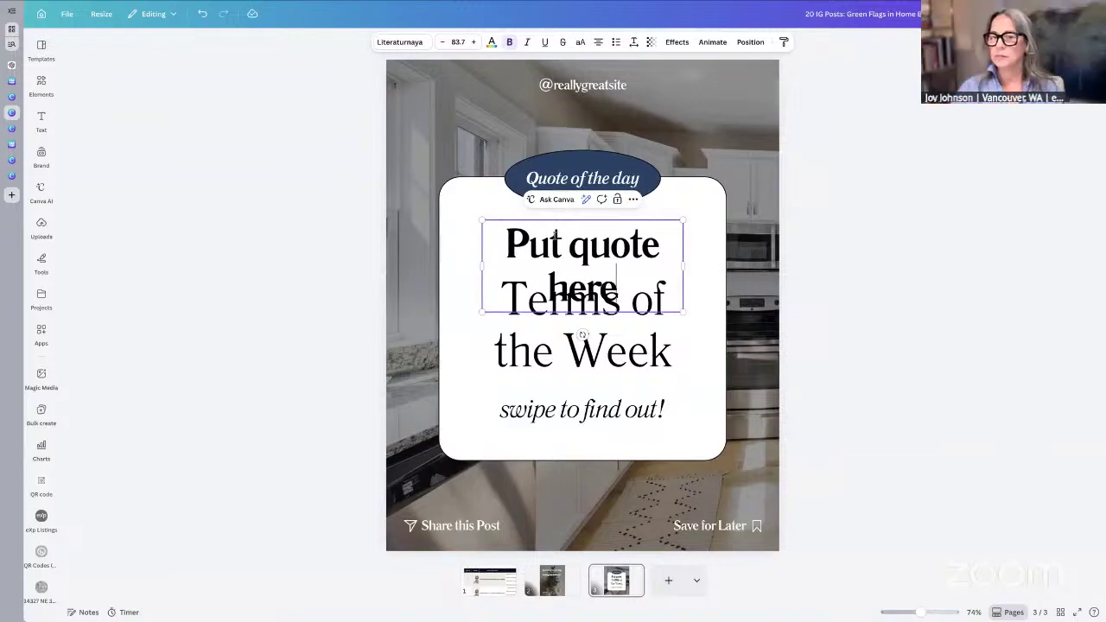
pyautogui.click(201, 15)
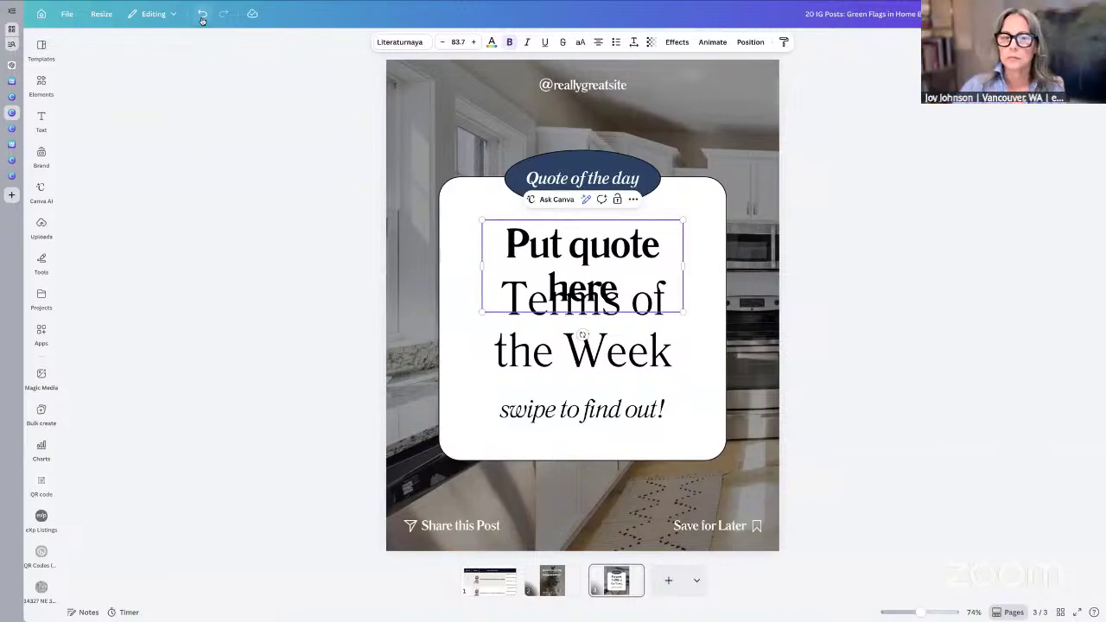
pyautogui.click(201, 14)
pyautogui.click(201, 14)
pyautogui.click(202, 14)
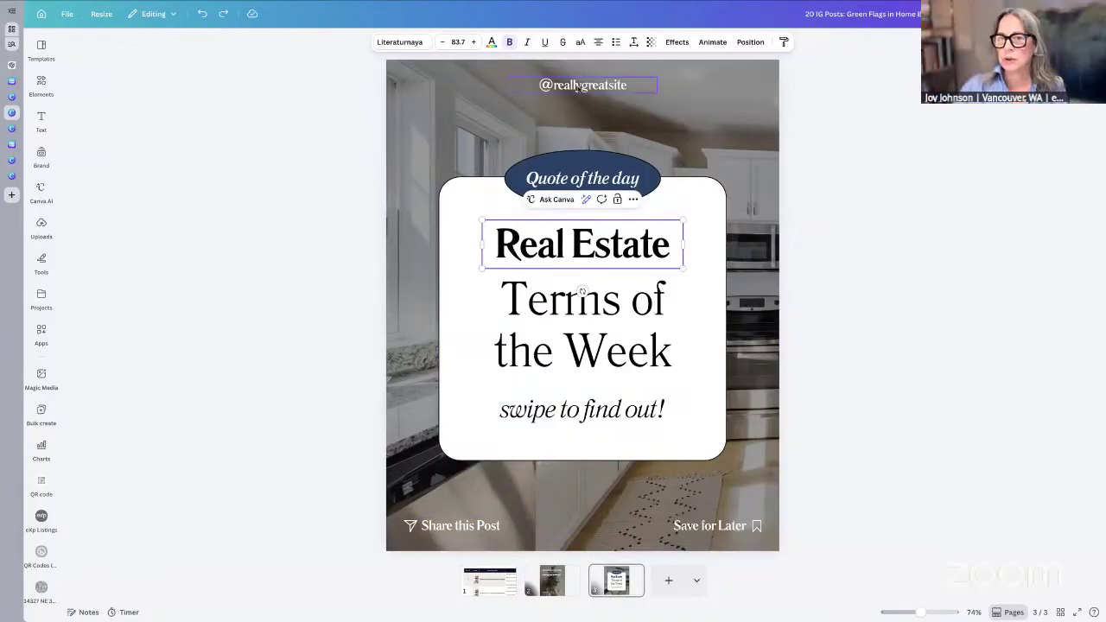
pyautogui.click(567, 87)
pyautogui.click(554, 85)
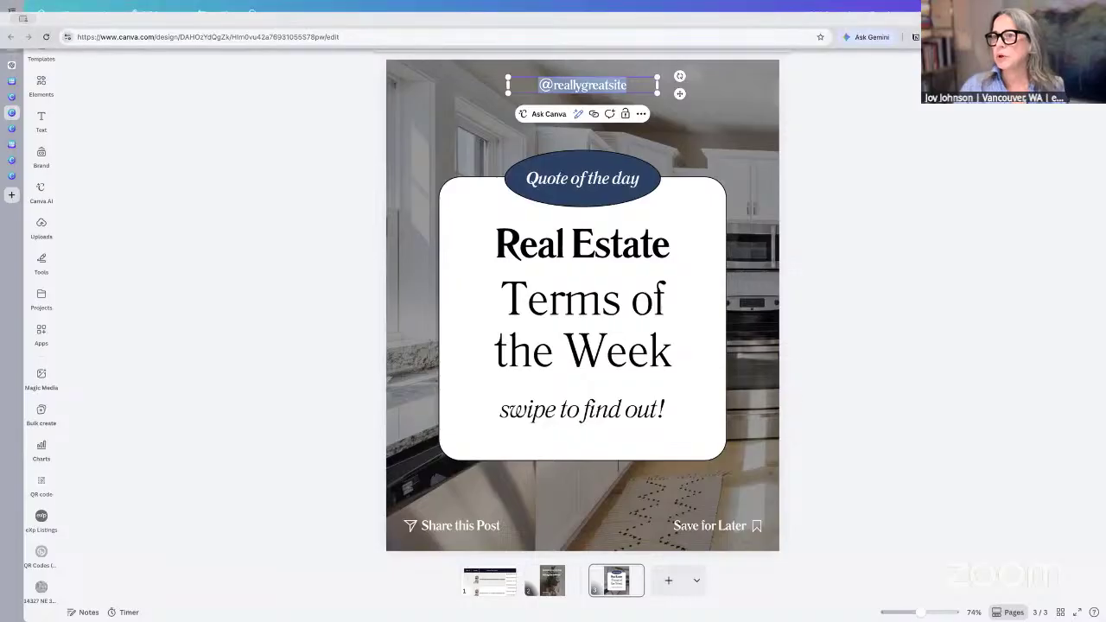
pyautogui.moveTo(627, 85); pyautogui.dragTo(553, 84)
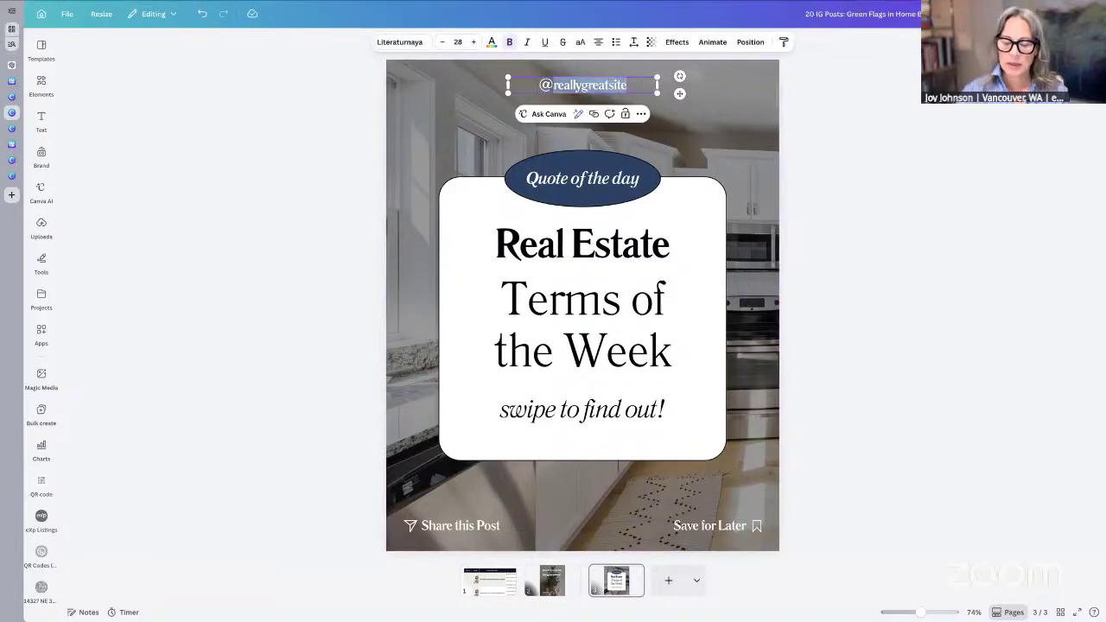
pyautogui.write('joyjoh')
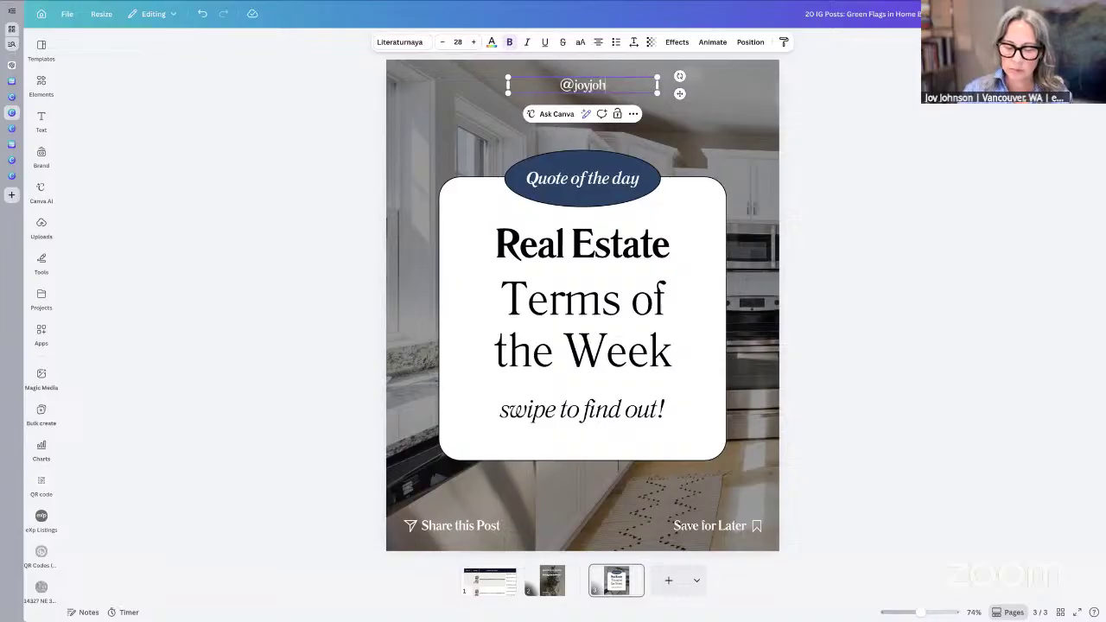
pyautogui.write('nsonrealtor')
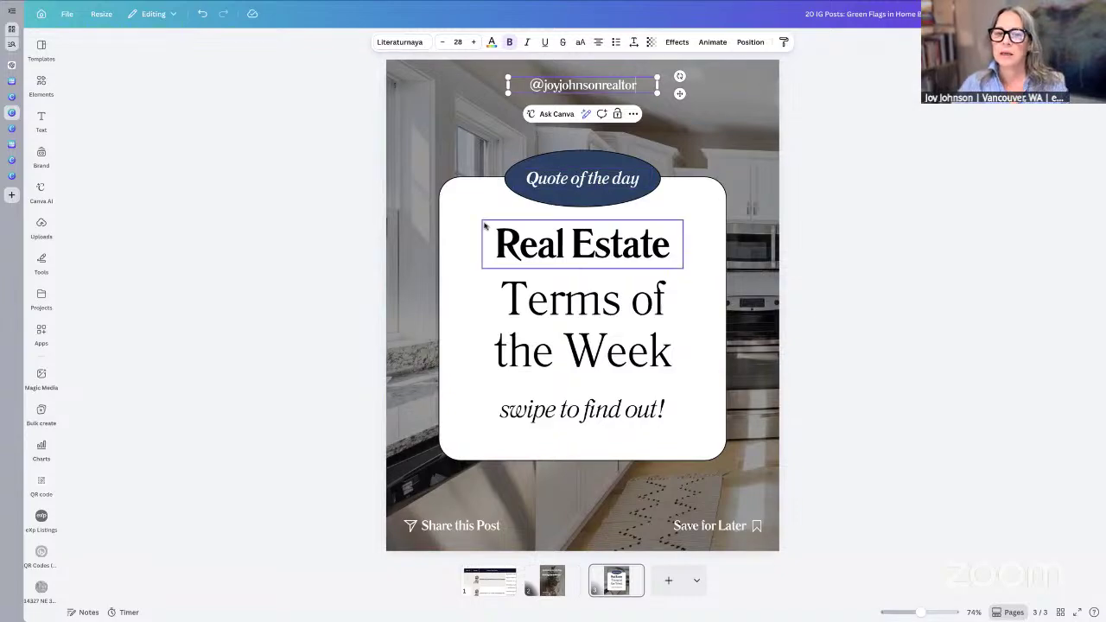
# Step: Delete the 'Real Estate' heading from the page 3 card
pyautogui.click(643, 366)
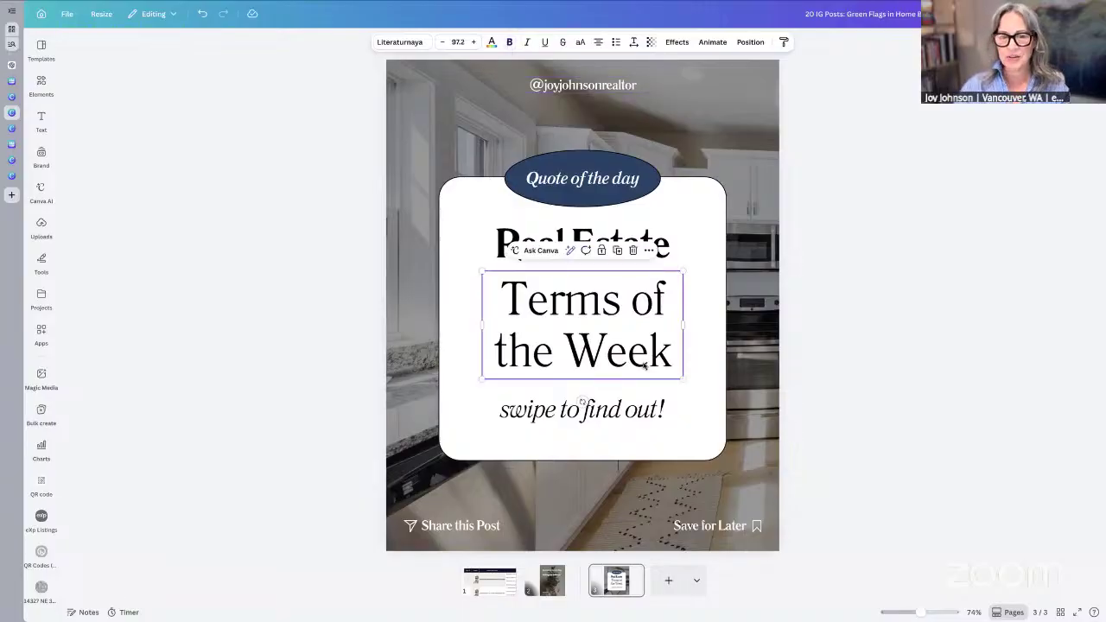
pyautogui.click(558, 416)
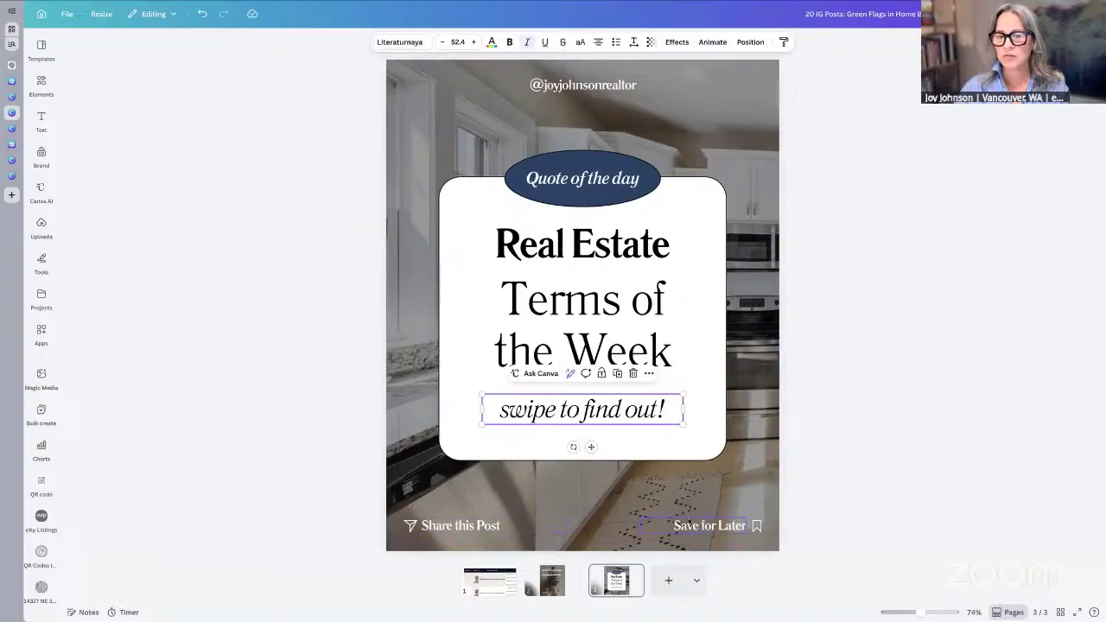
pyautogui.click(533, 241)
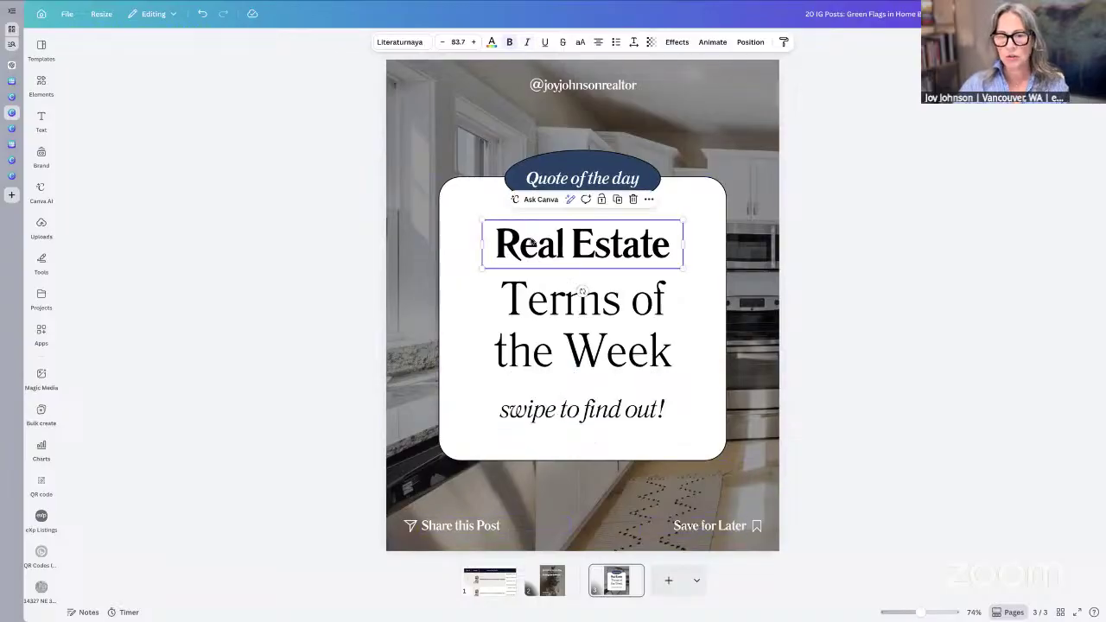
pyautogui.keyDown('shift'); pyautogui.click(548, 320); pyautogui.keyUp('shift')
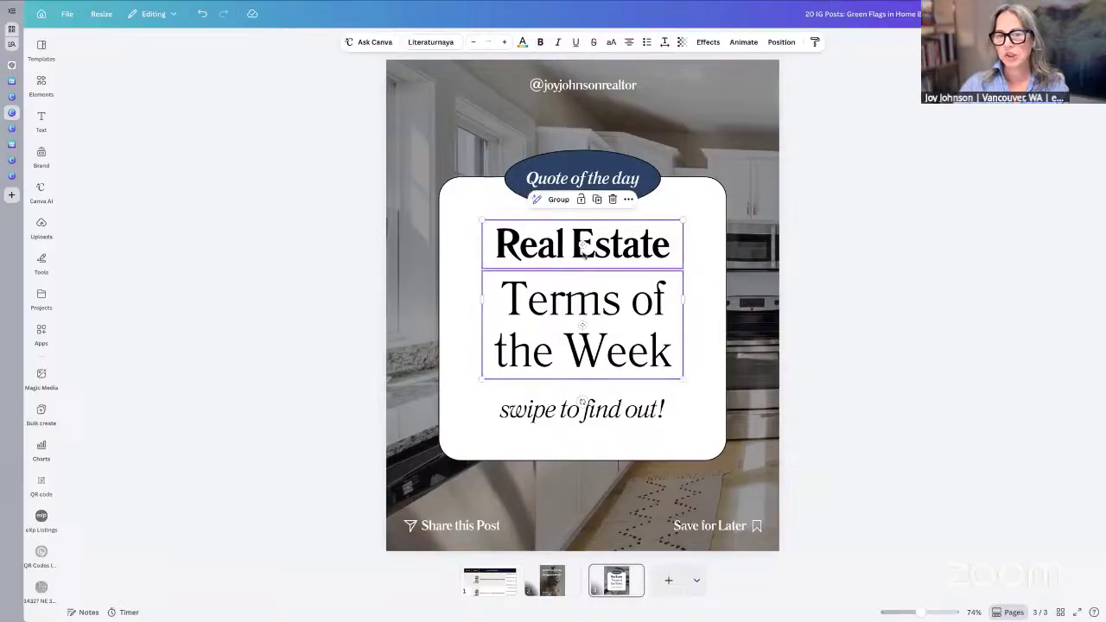
pyautogui.click(864, 240)
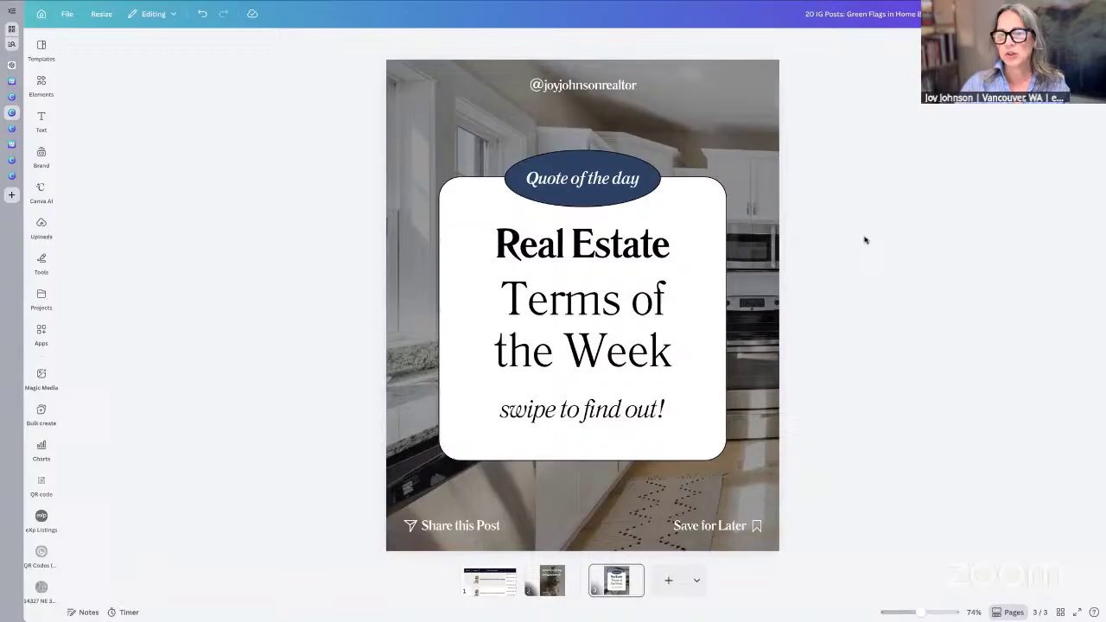
pyautogui.click(620, 264)
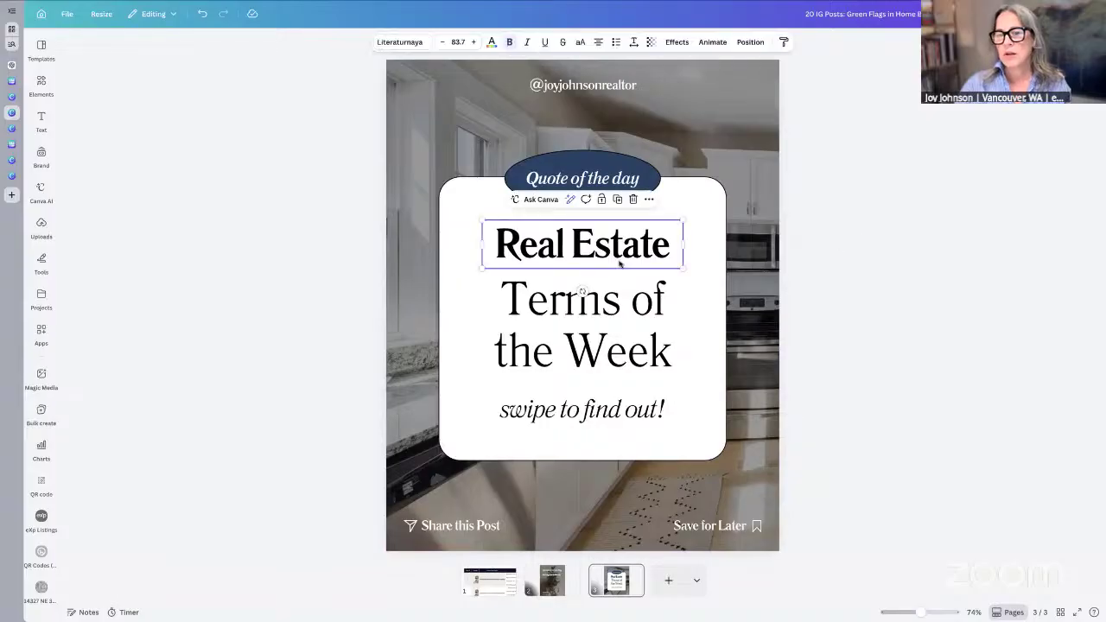
pyautogui.click(624, 320)
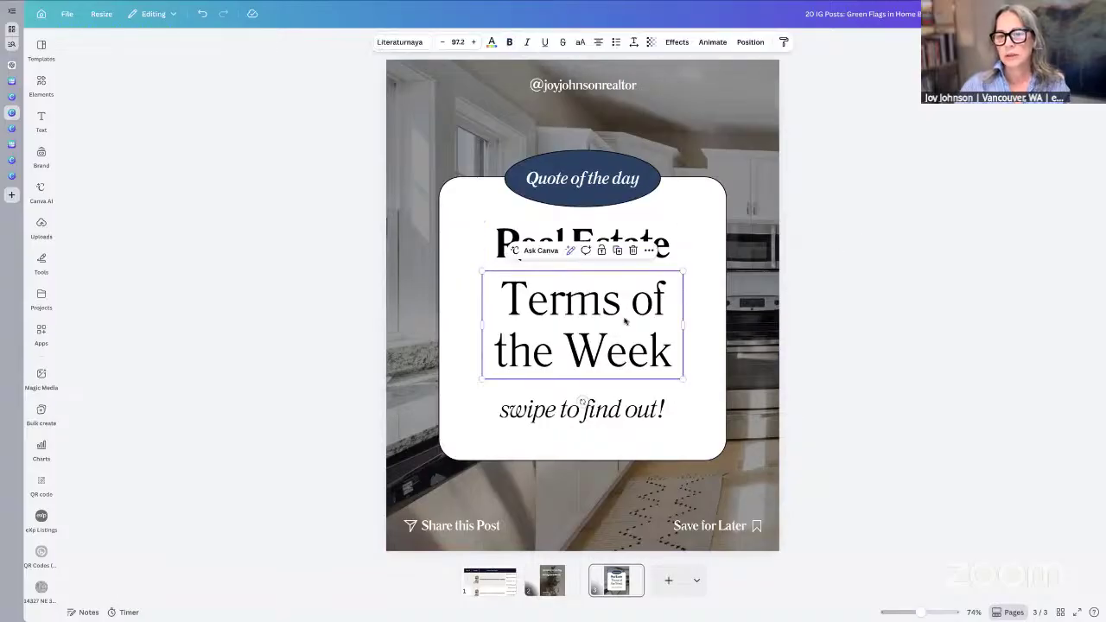
pyautogui.click(501, 250)
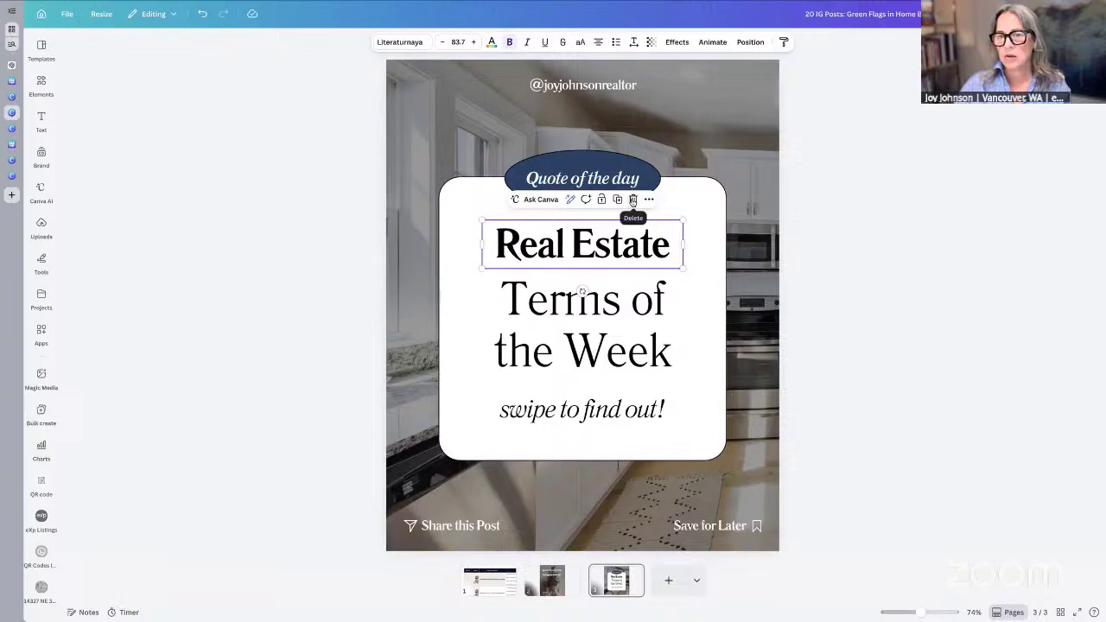
pyautogui.click(632, 199)
# Step: Move 'Terms of the Week' up and retype it as 'Quote goes here'
pyautogui.click(628, 350)
pyautogui.moveTo(628, 350); pyautogui.dragTo(596, 325)
pyautogui.doubleClick(596, 325)
pyautogui.keyDown('shift'); pyautogui.click(594, 320); pyautogui.keyUp('shift')
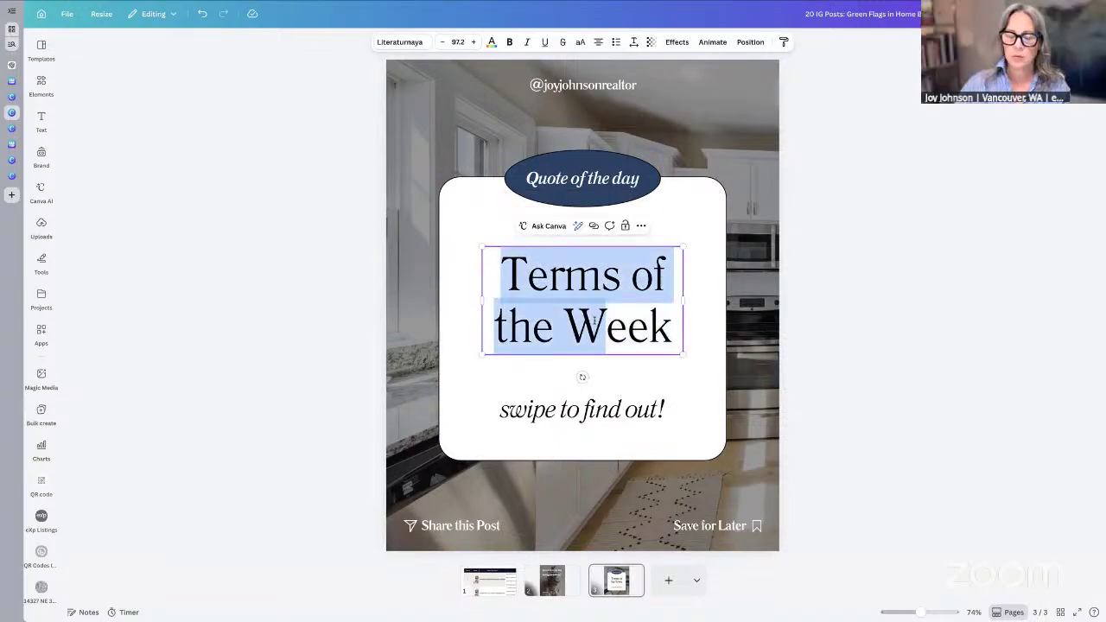
pyautogui.tripleClick(594, 320)
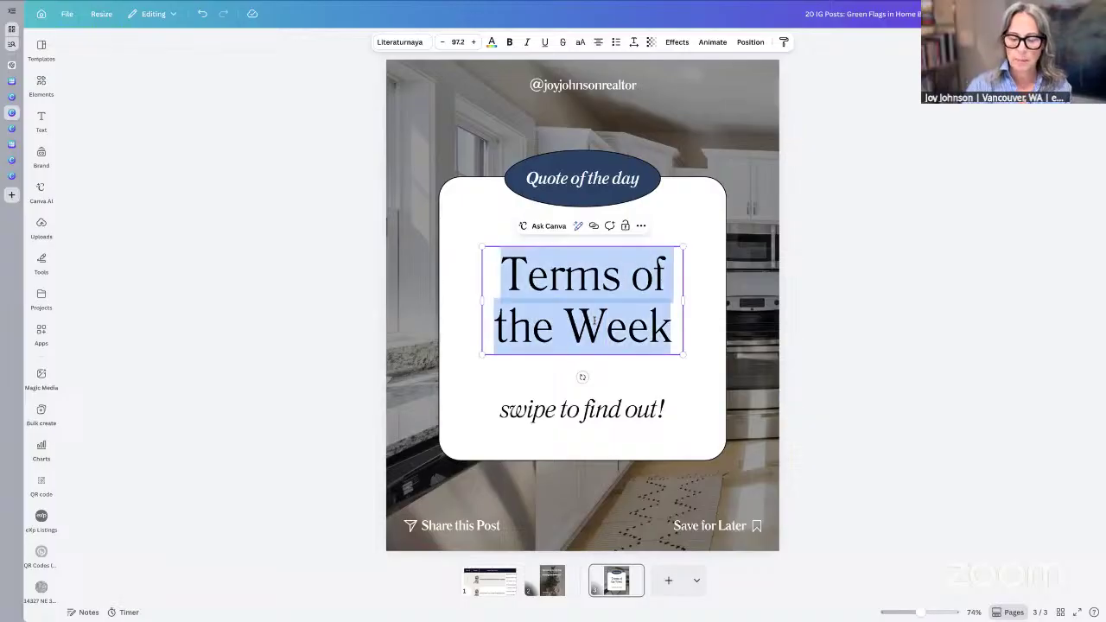
pyautogui.write('Quote ')
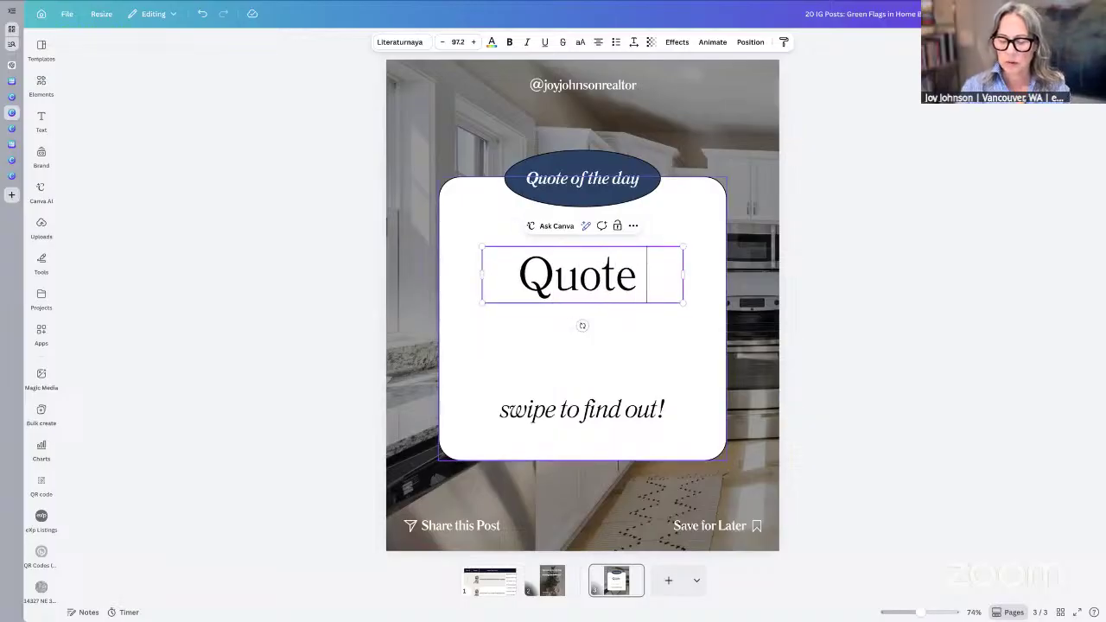
pyautogui.write('goes her')
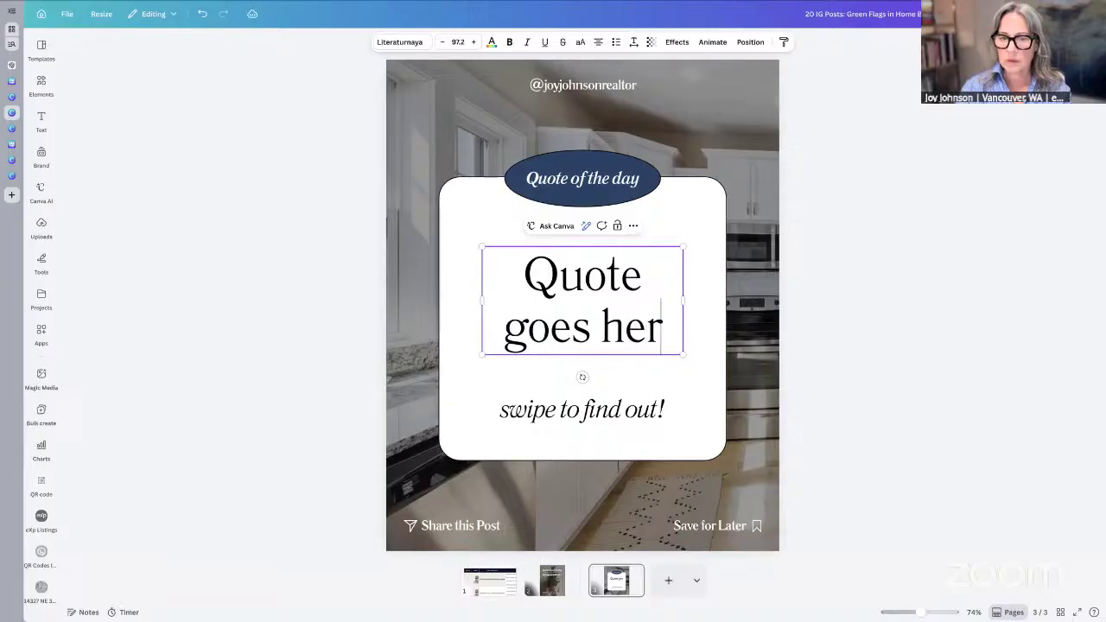
pyautogui.write('e')
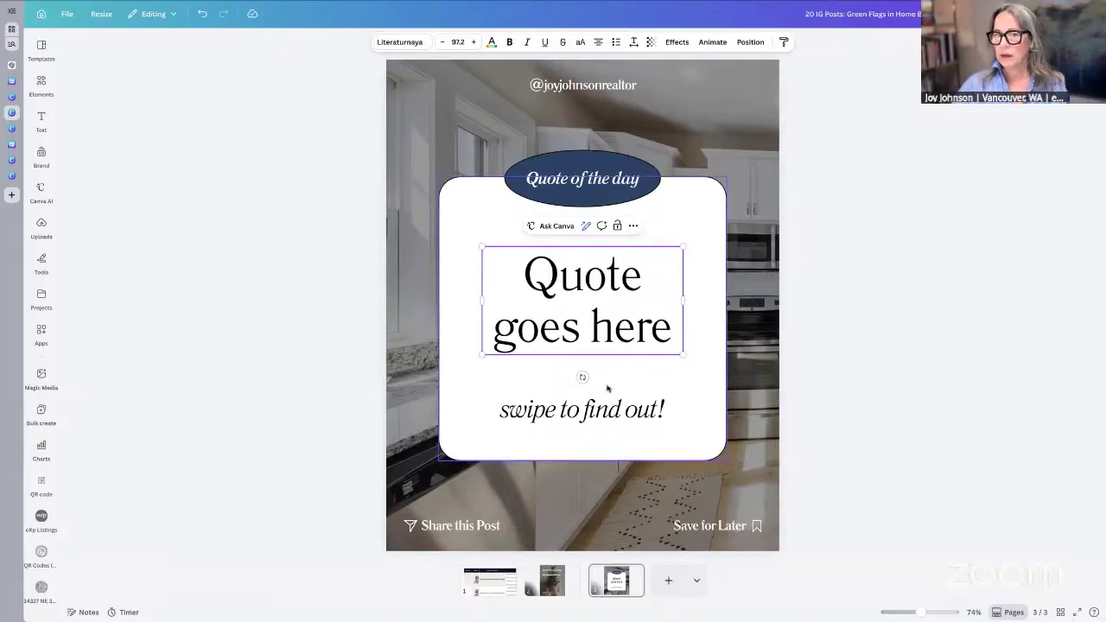
pyautogui.click(949, 172)
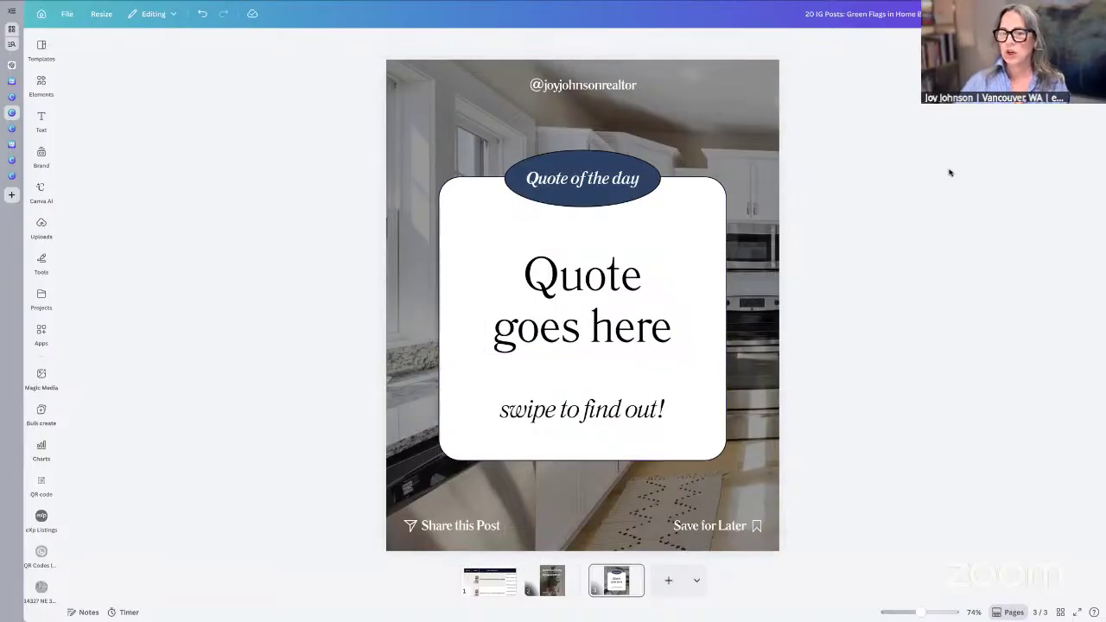
pyautogui.click(559, 590)
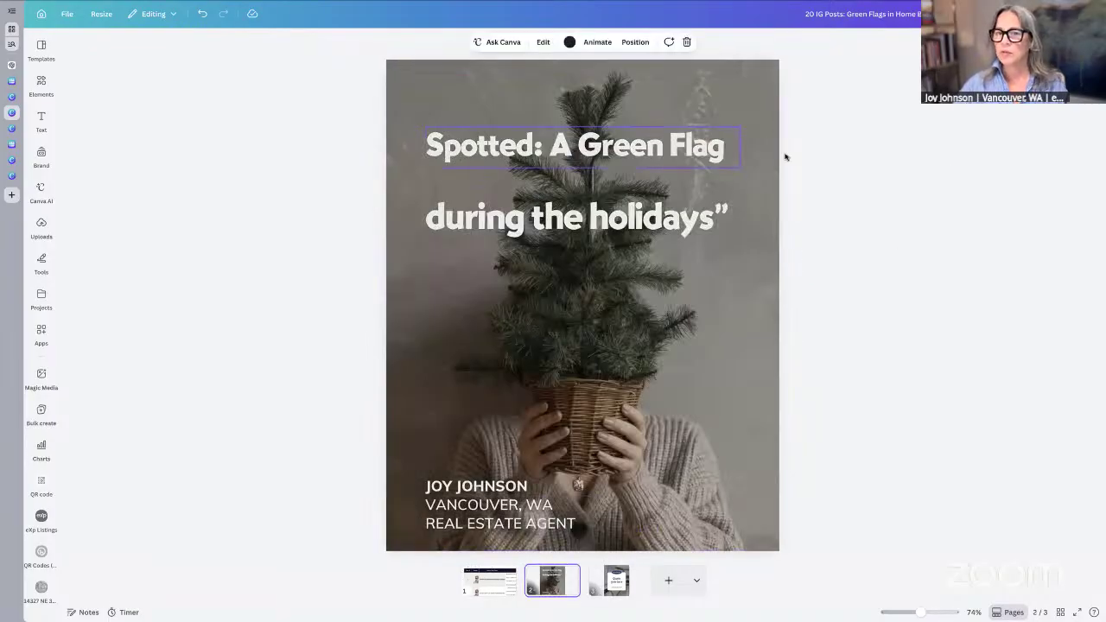
# Step: Replace the 'during the holidays' headline line with 'hook here', then return to the page 1 post sheet
pyautogui.click(659, 219)
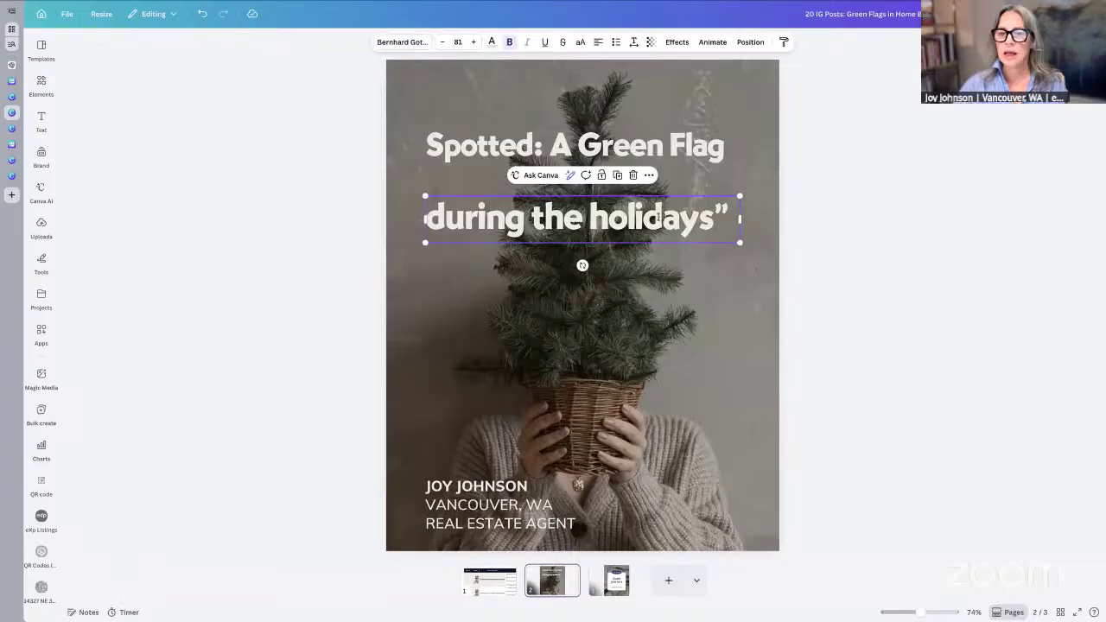
pyautogui.click(658, 217)
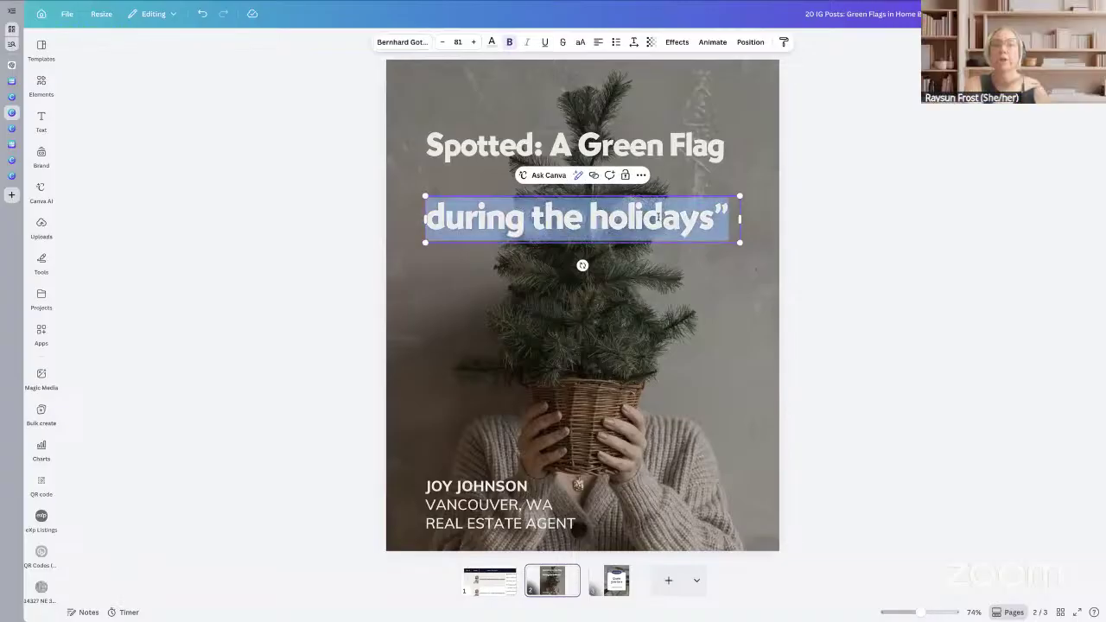
pyautogui.write('hoo')
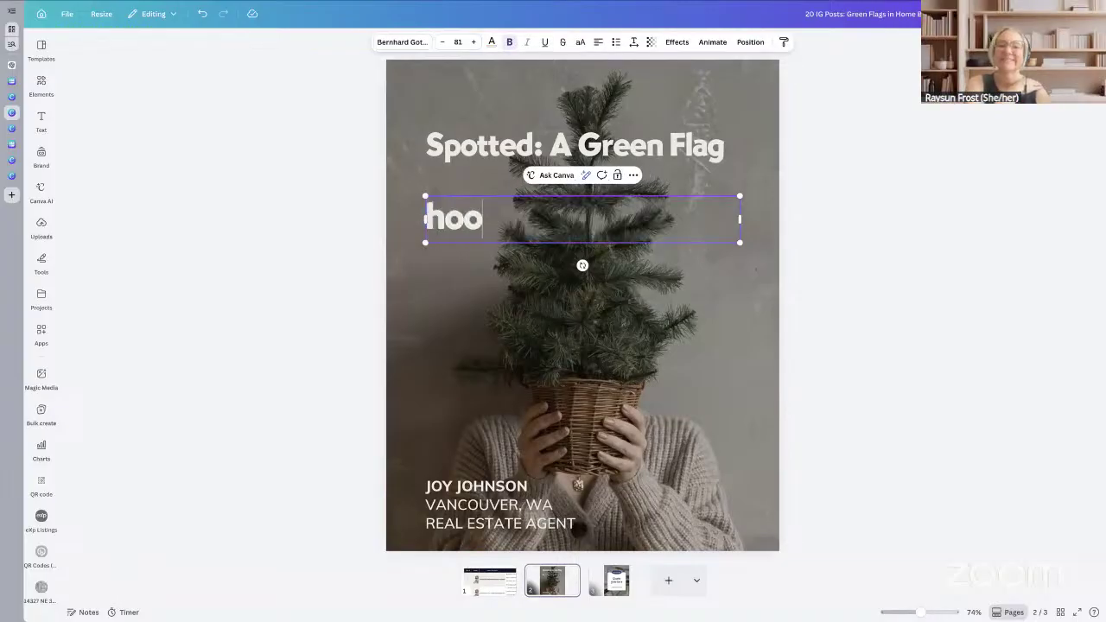
pyautogui.write('k here')
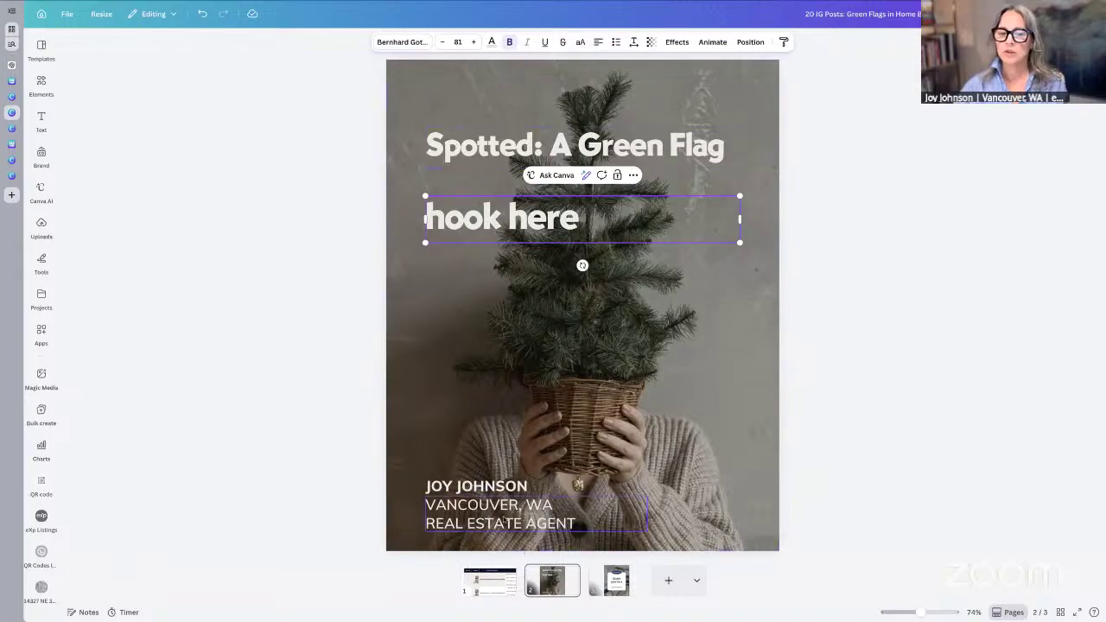
pyautogui.click(499, 586)
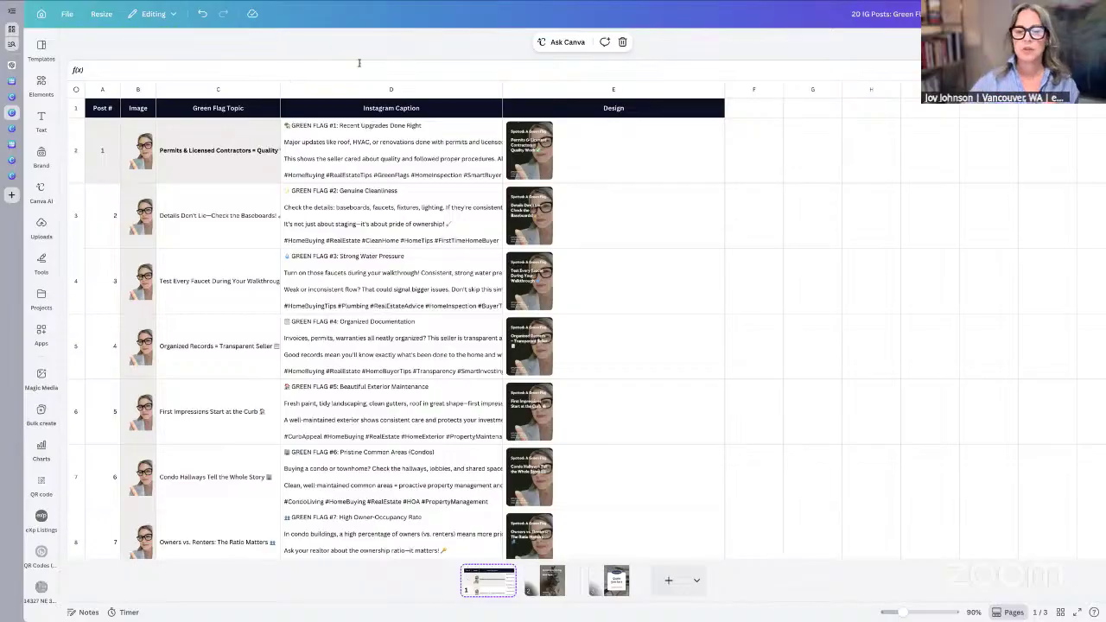
pyautogui.click(536, 346)
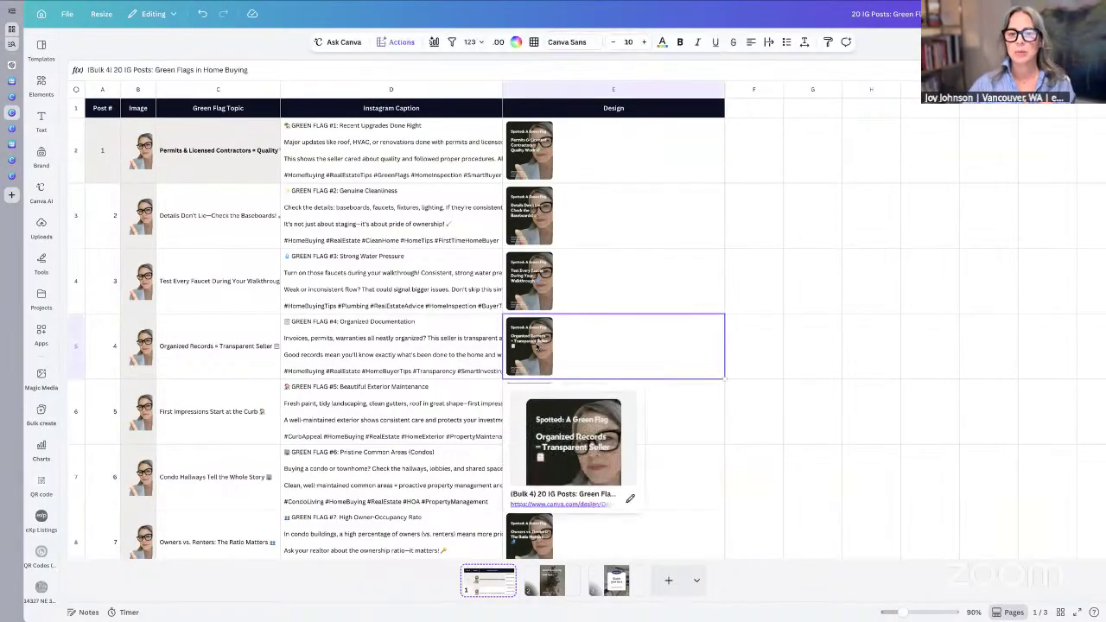
pyautogui.click(536, 276)
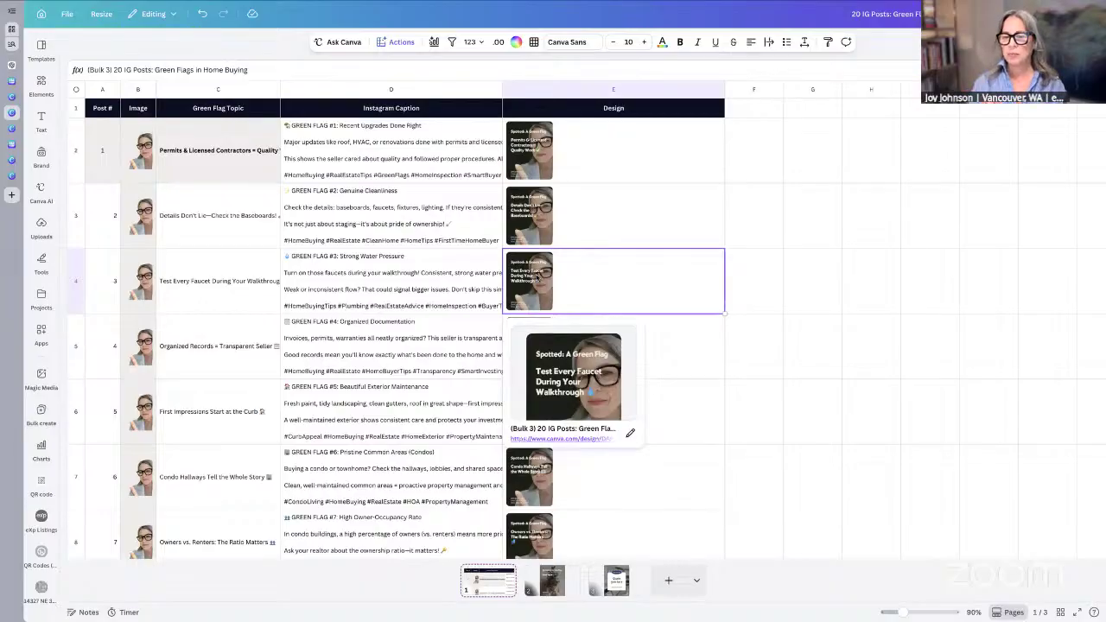
pyautogui.click(531, 211)
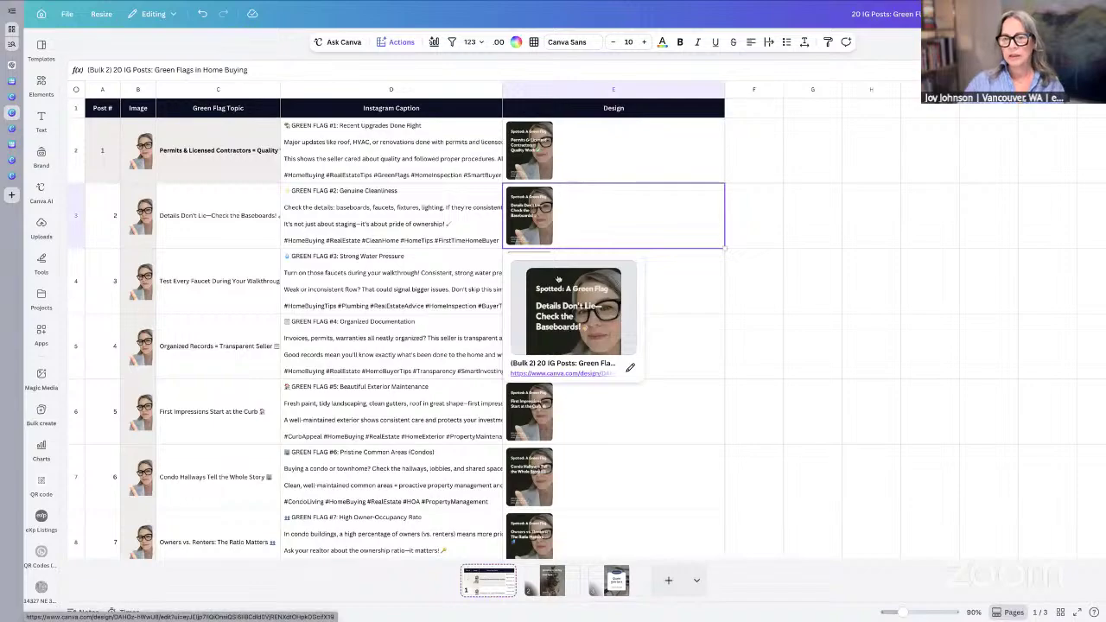
pyautogui.click(533, 160)
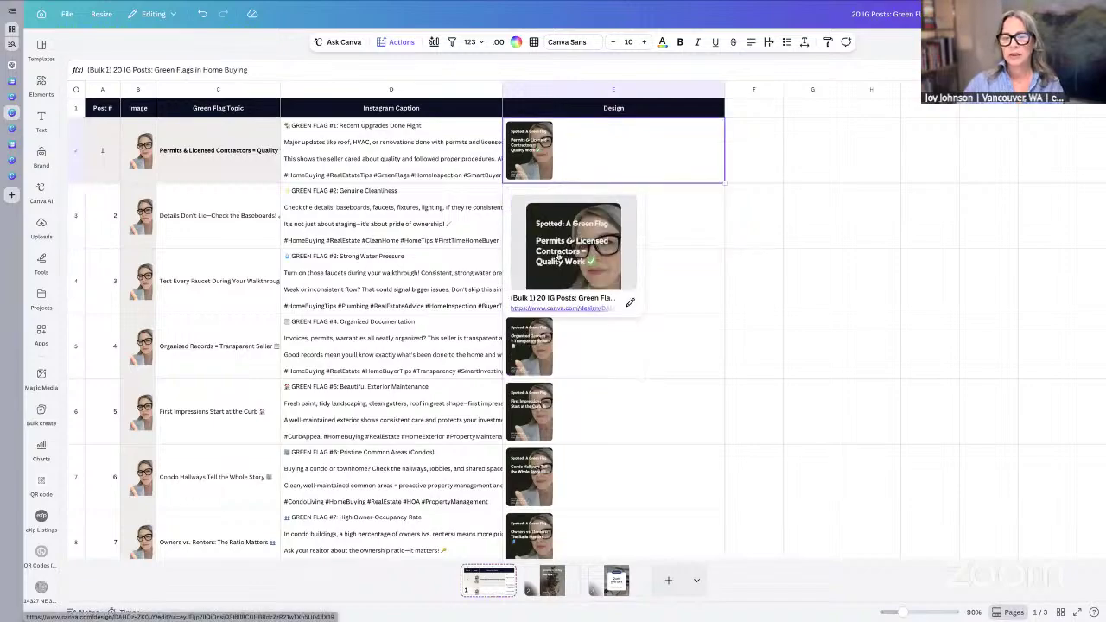
pyautogui.click(545, 371)
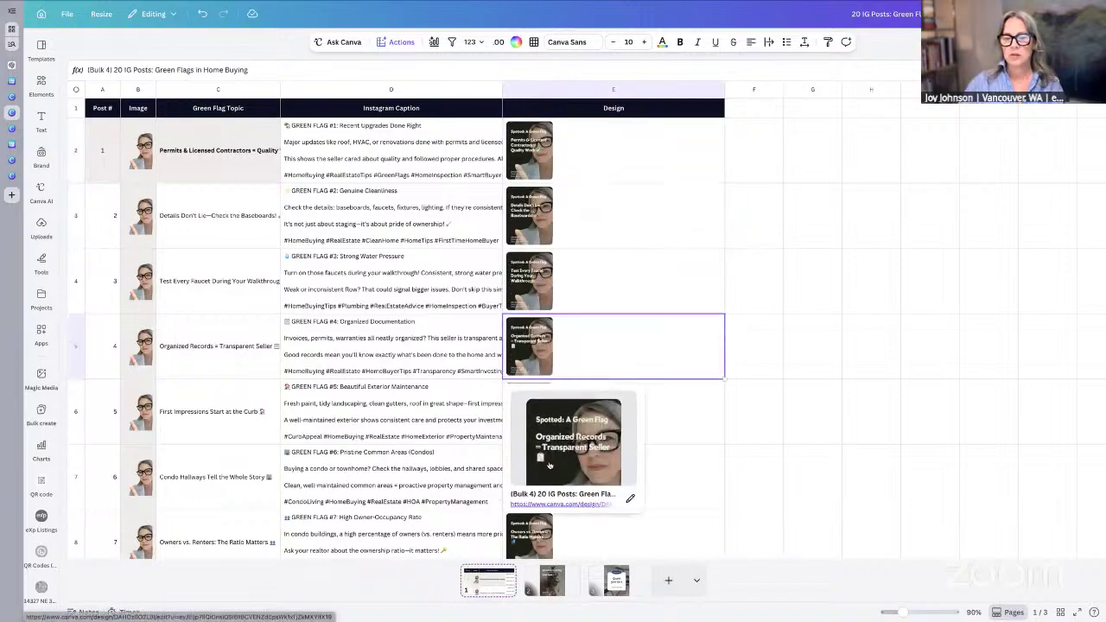
pyautogui.click(537, 543)
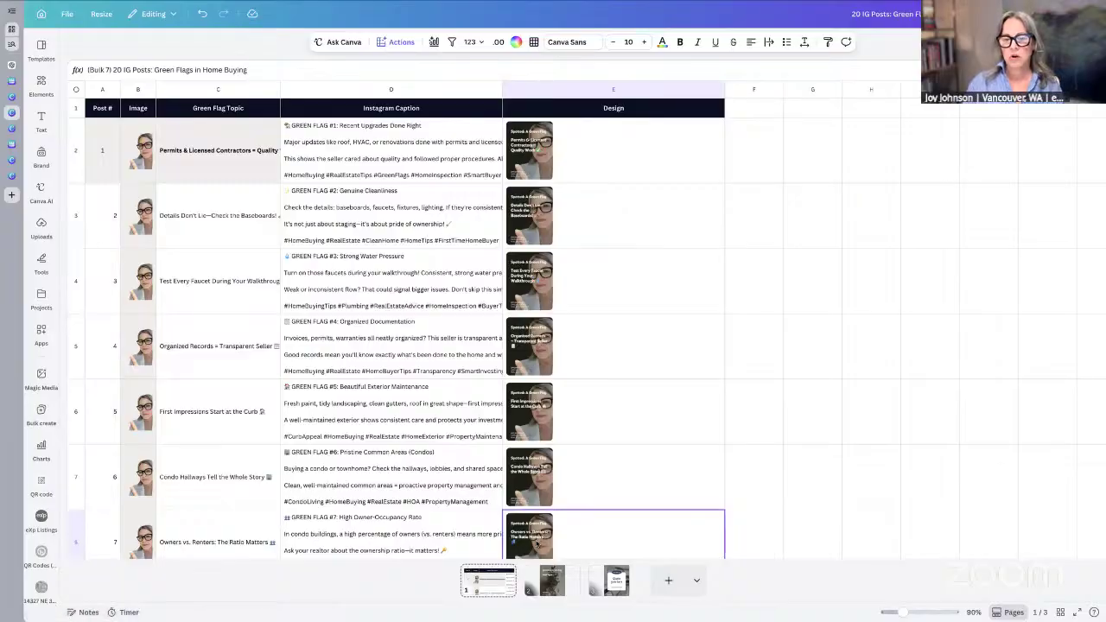